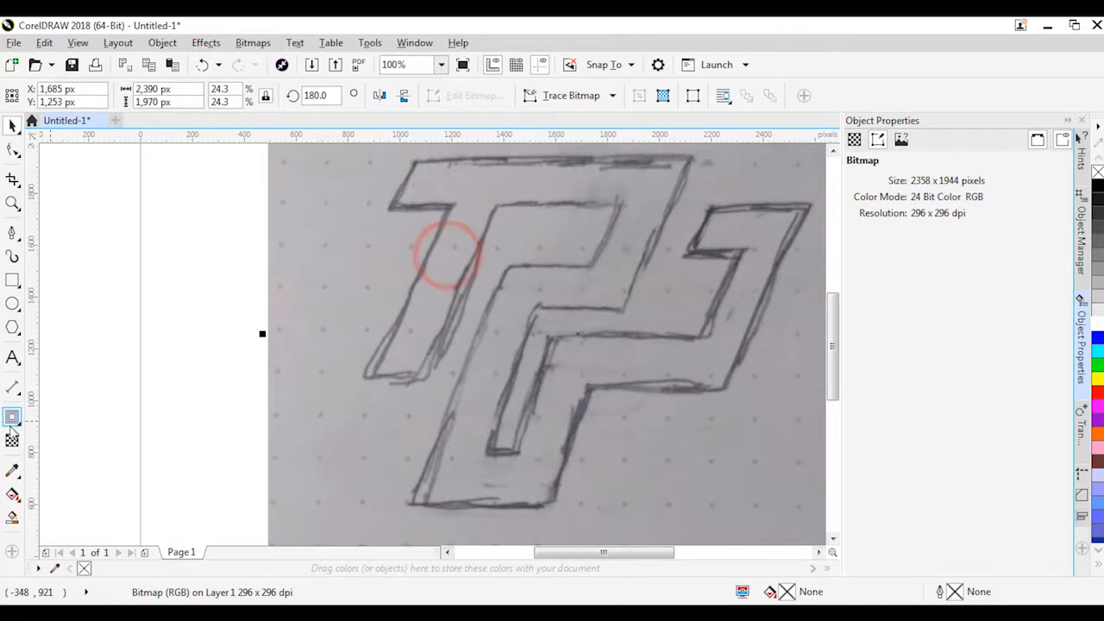
Fade the sketch bitmap with a 50% uniform transparency and lock it in place
click(12, 438)
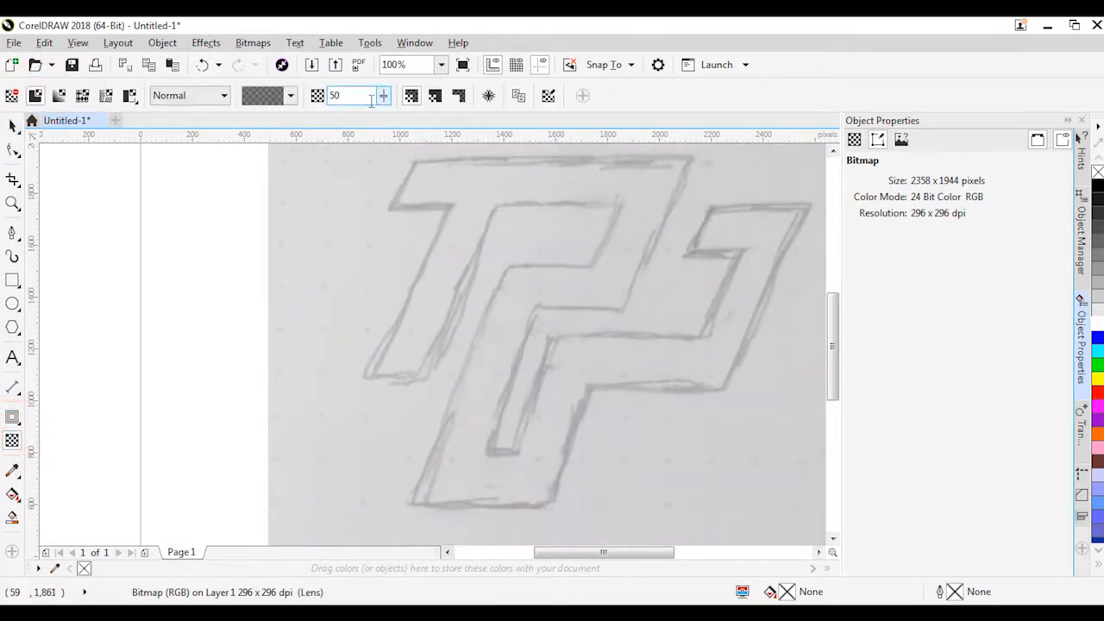
click(12, 127)
right_click(475, 254)
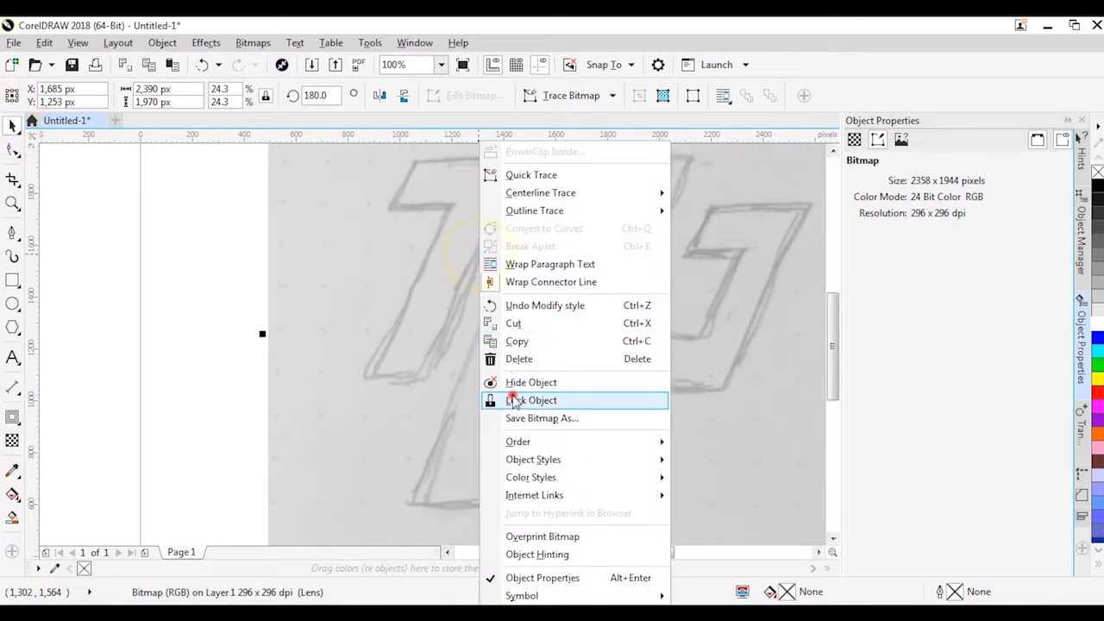
click(512, 397)
click(177, 260)
Draw a rectangle about 1,938 × 206 px across the top bar of the sketched T
scroll(353, 382, down, 1)
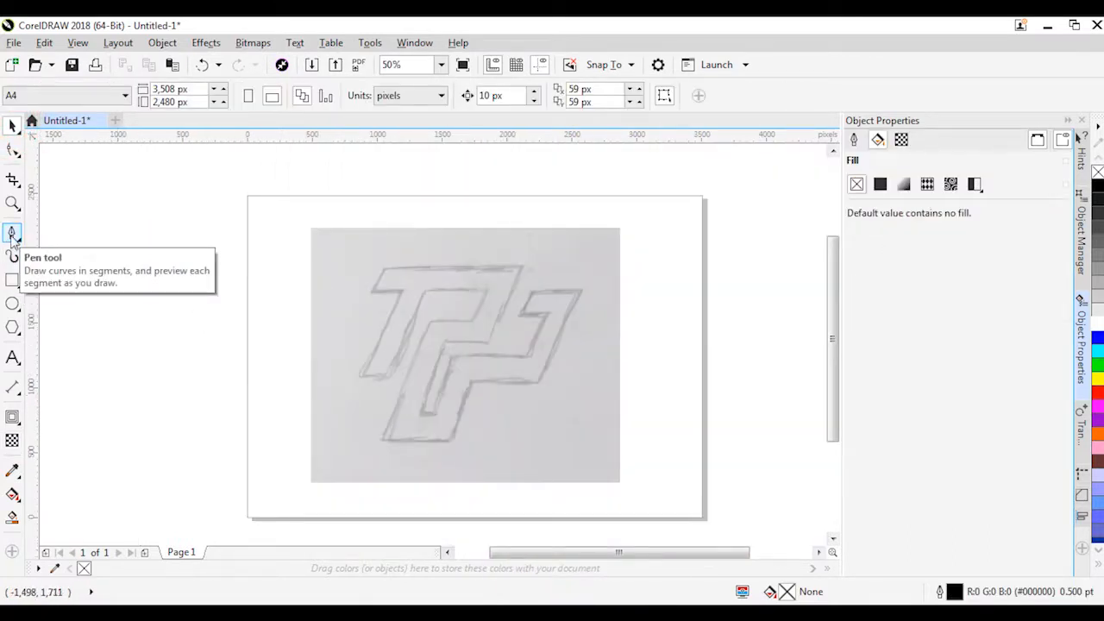
click(12, 280)
scroll(434, 301, up, 1)
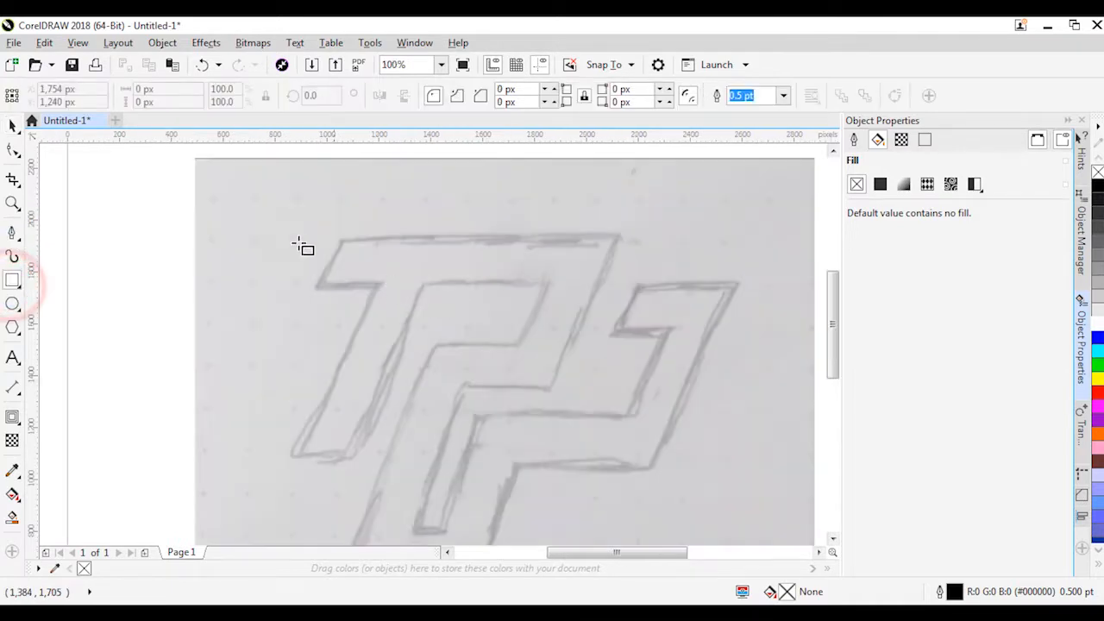
drag(268, 229, 774, 283)
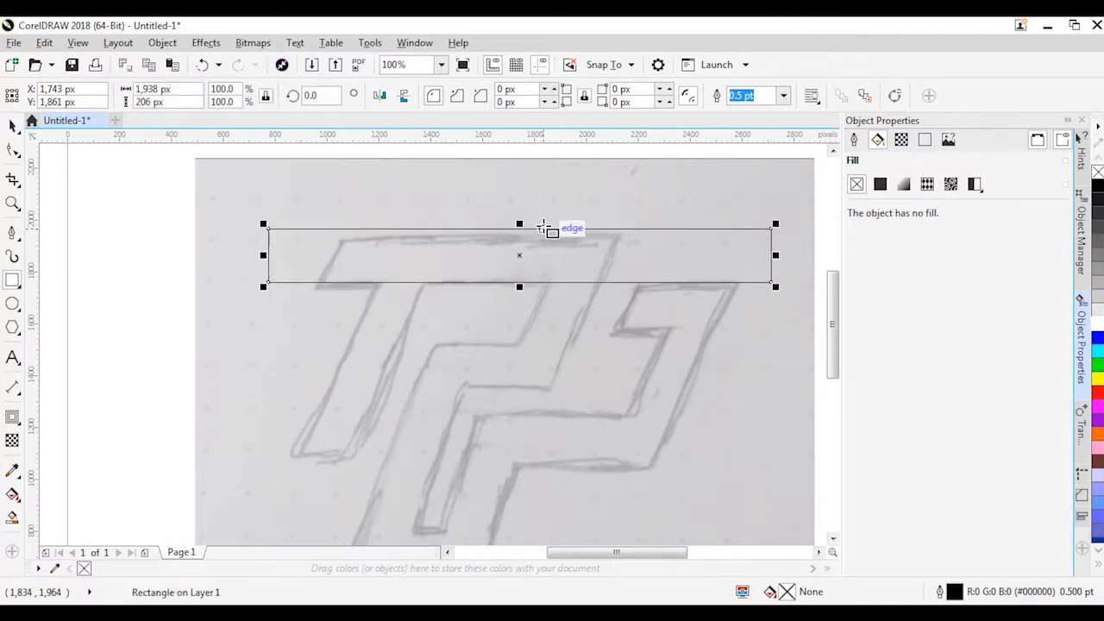
Duplicate the rectangle directly below itself and repeat the copy until seven adjoining rows are stacked over the sketch
drag(548, 247, 548, 284)
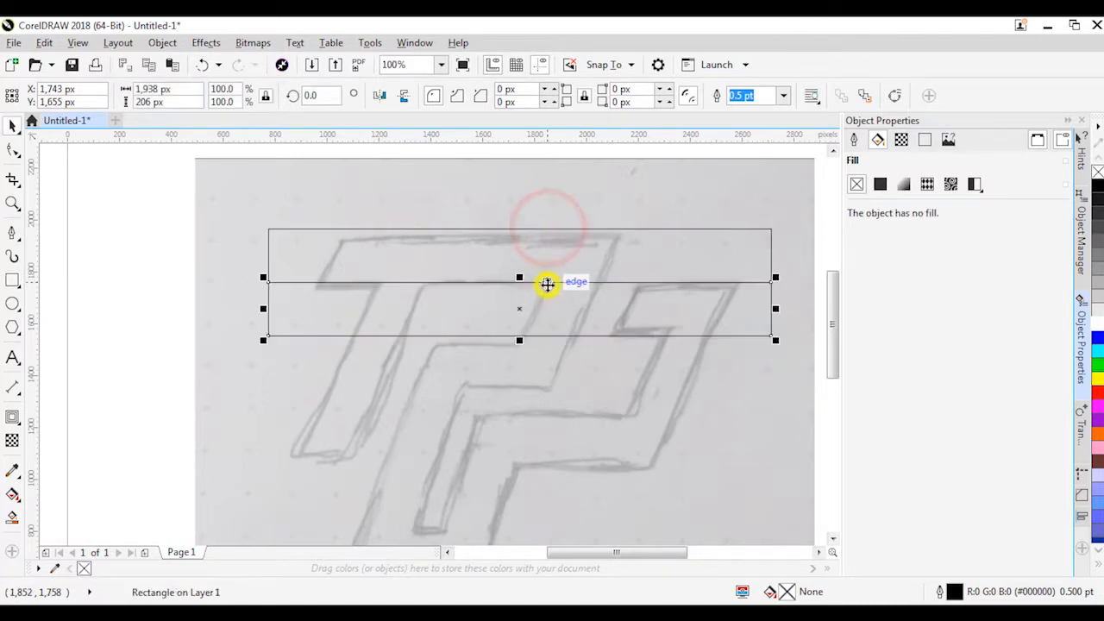
key(ctrl+r)
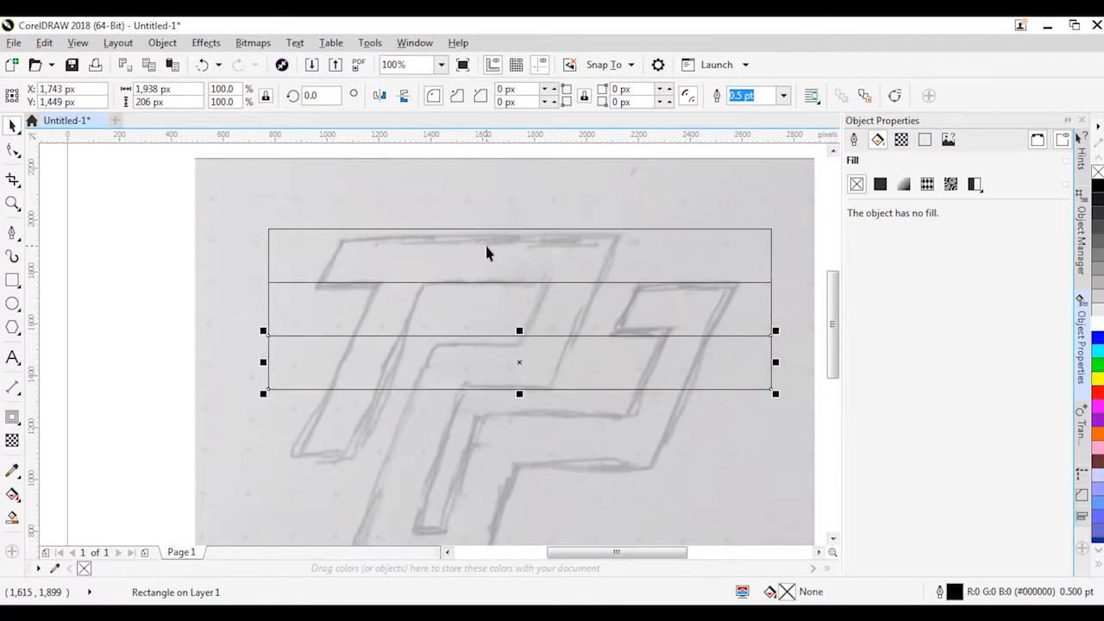
key(ctrl+r)
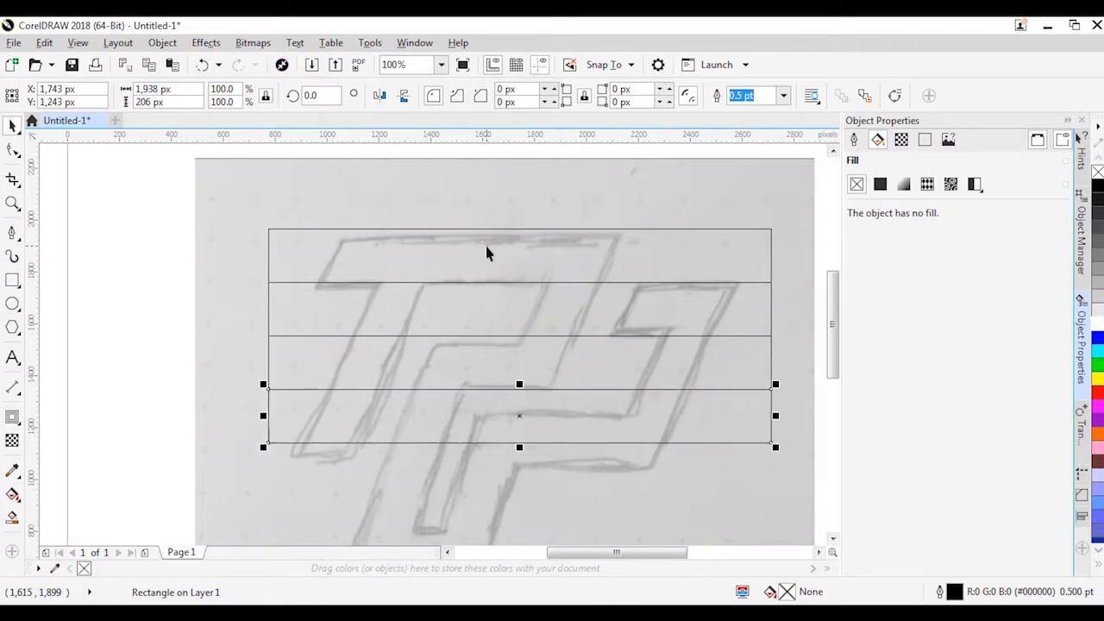
key(ctrl+r)
scroll(488, 253, down, 1)
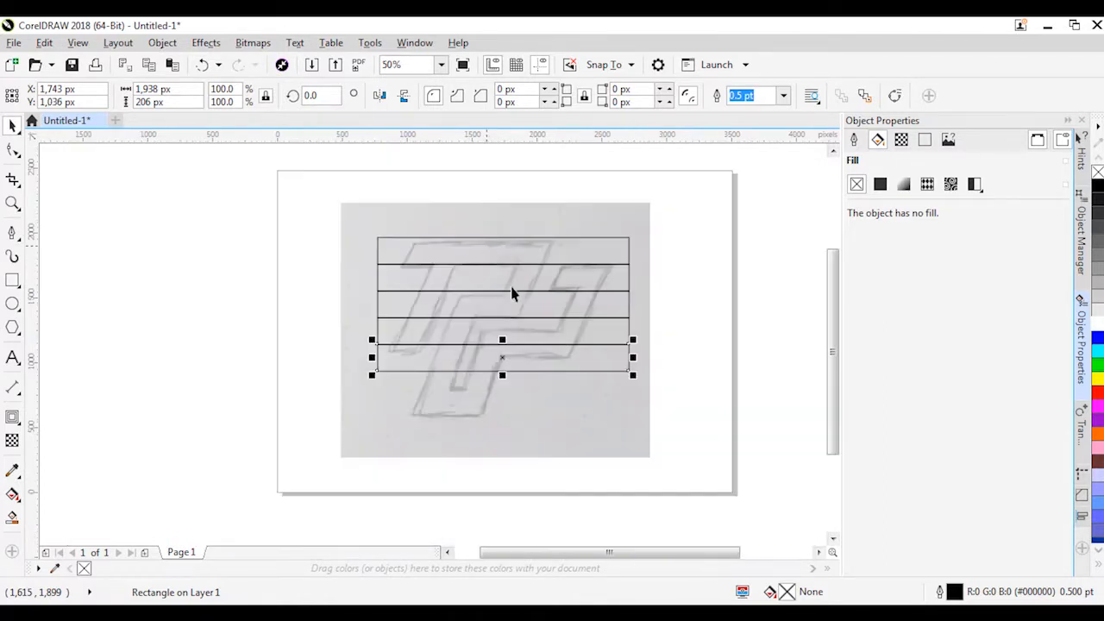
scroll(550, 342, up, 1)
key(ctrl+r)
key(ctrl+r)
scroll(551, 343, down, 1)
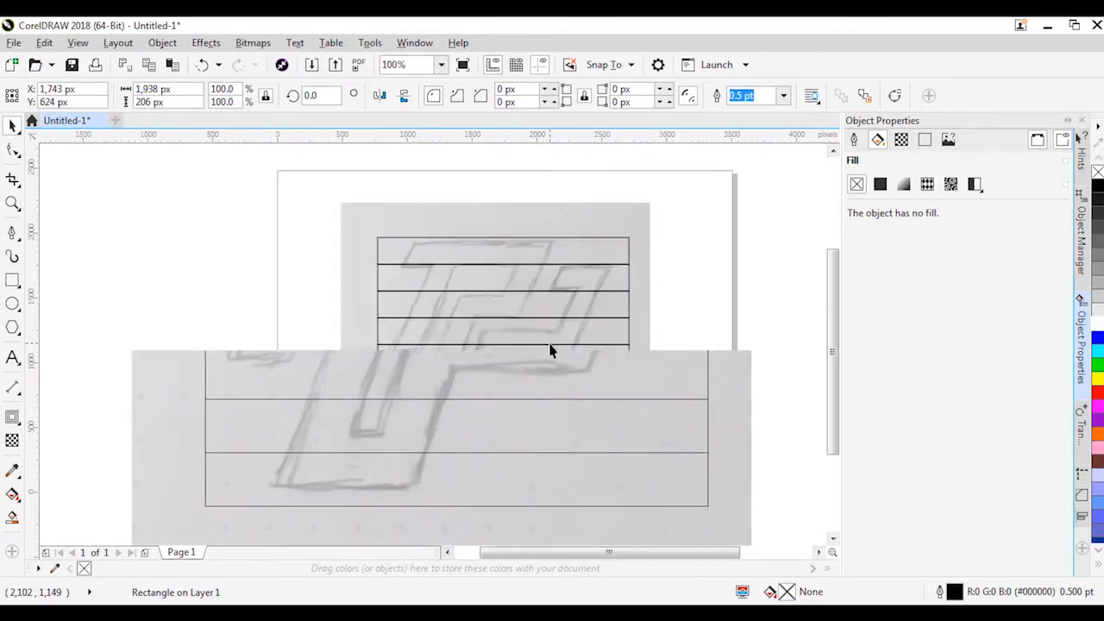
Select all seven rows, reduce their overall height to about 1,409 px from the bottom edge, and group them
drag(713, 451, 272, 199)
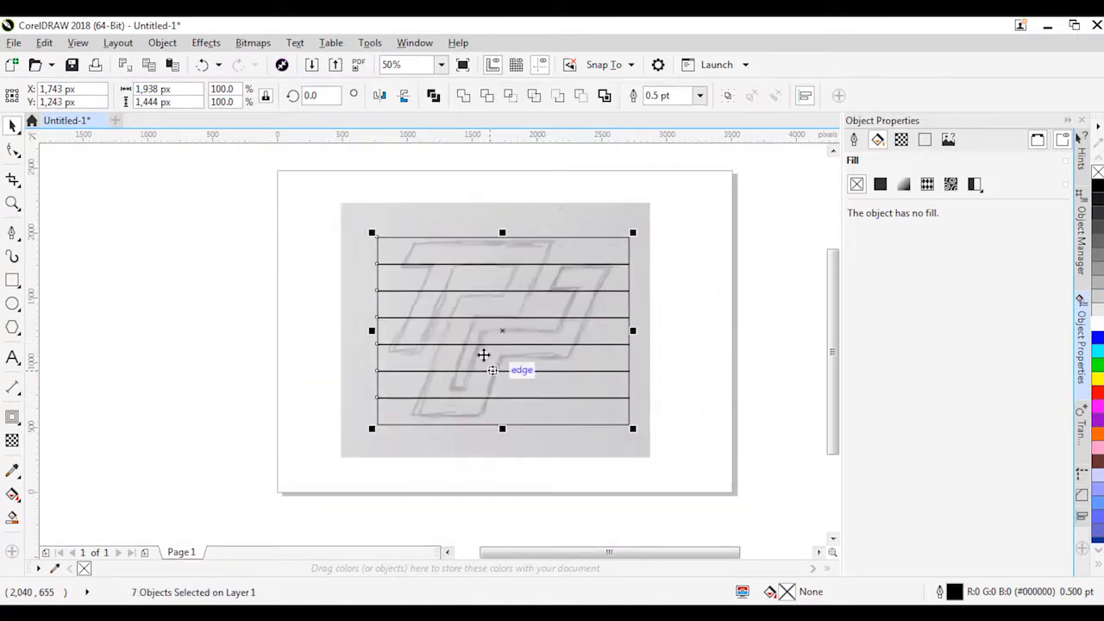
scroll(483, 353, up, 1)
scroll(483, 352, down, 1)
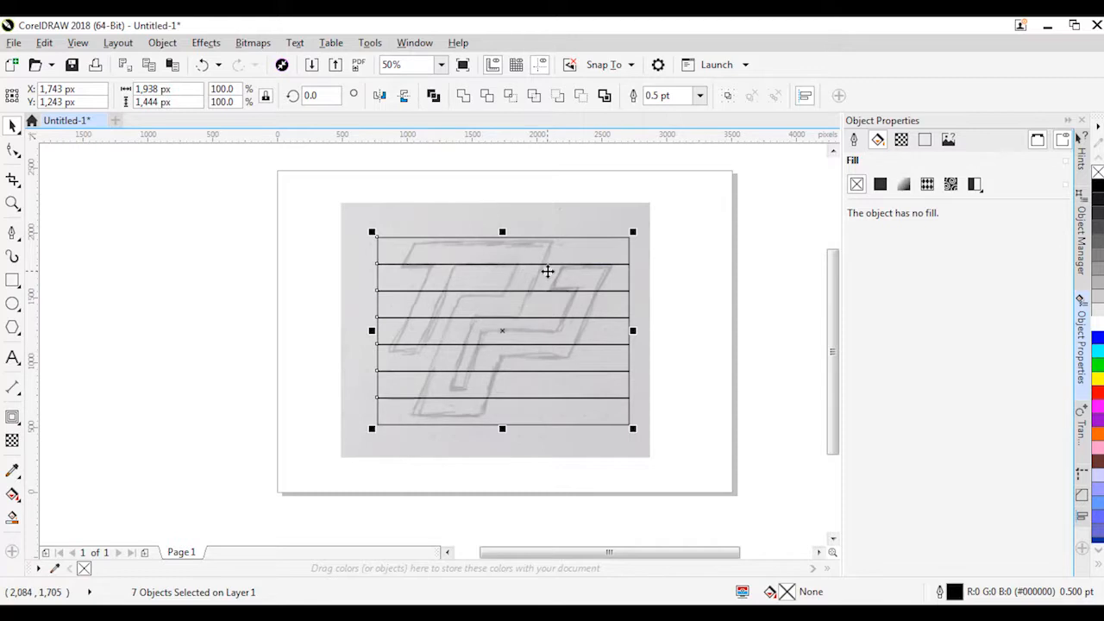
scroll(499, 415, up, 1)
mouse_move(509, 442)
mouse_down()
mouse_move(518, 434)
mouse_move(510, 439)
mouse_move(523, 448)
mouse_up()
scroll(522, 469, down, 1)
scroll(536, 382, up, 1)
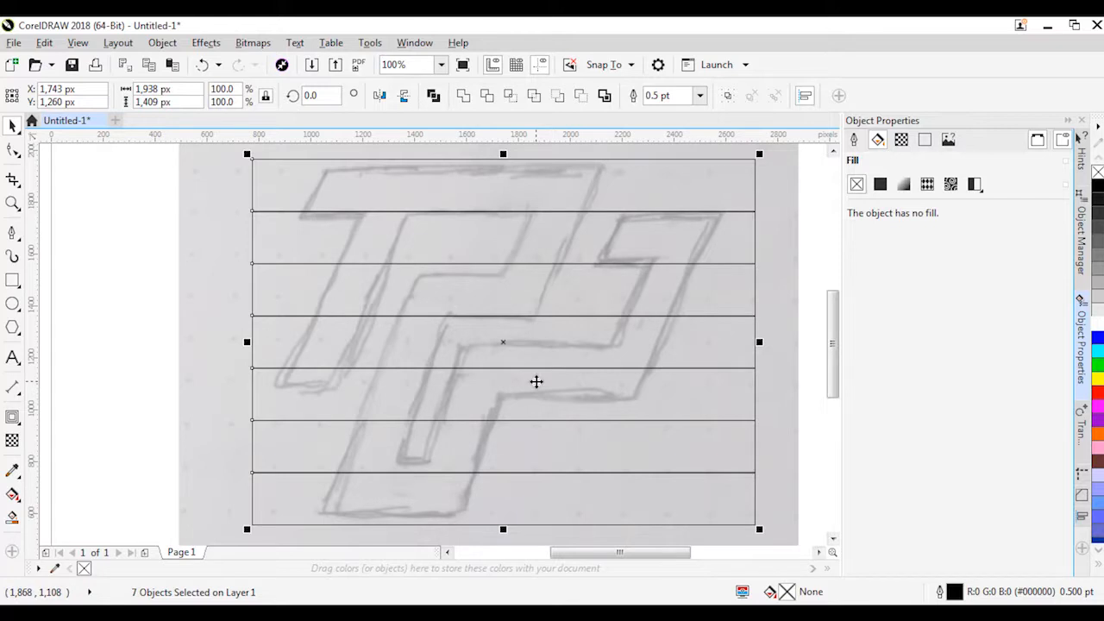
key(ctrl+g)
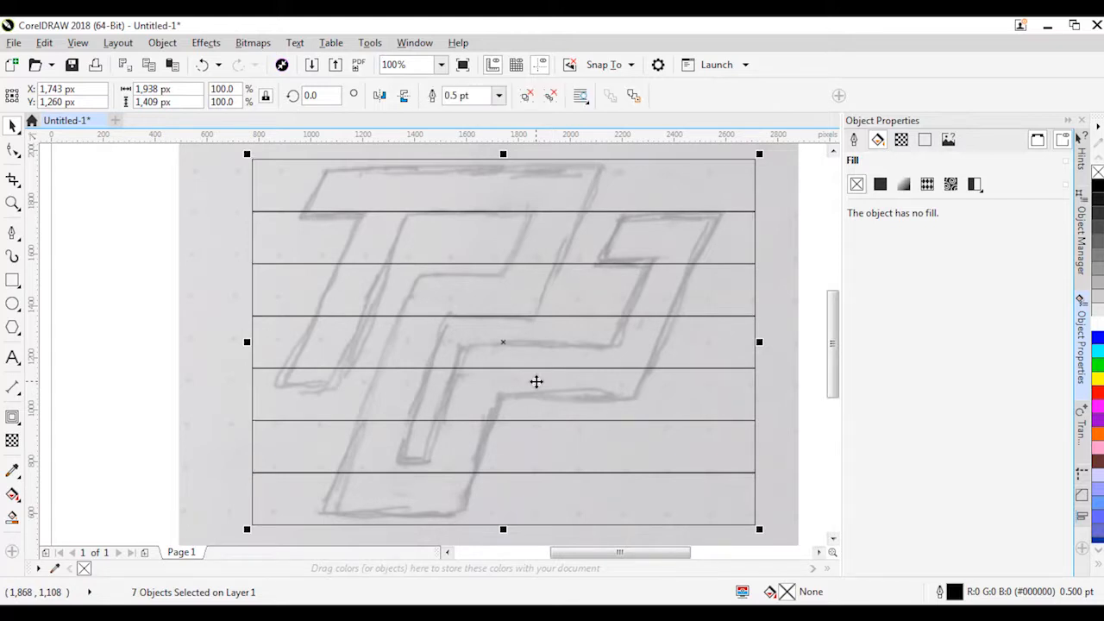
click(328, 97)
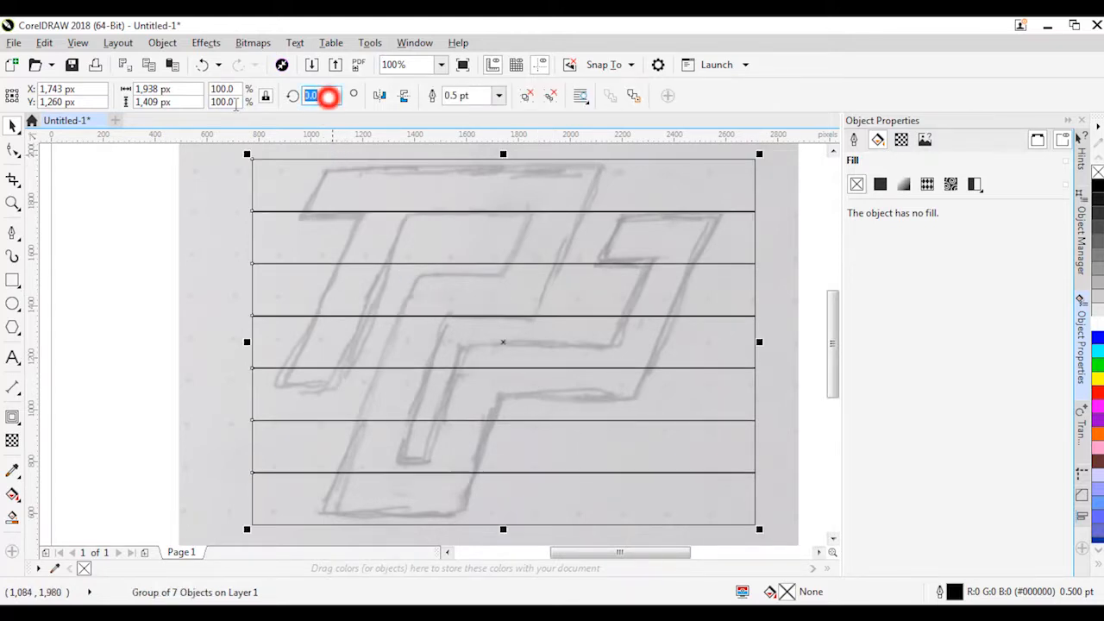
text(90)
key(Return)
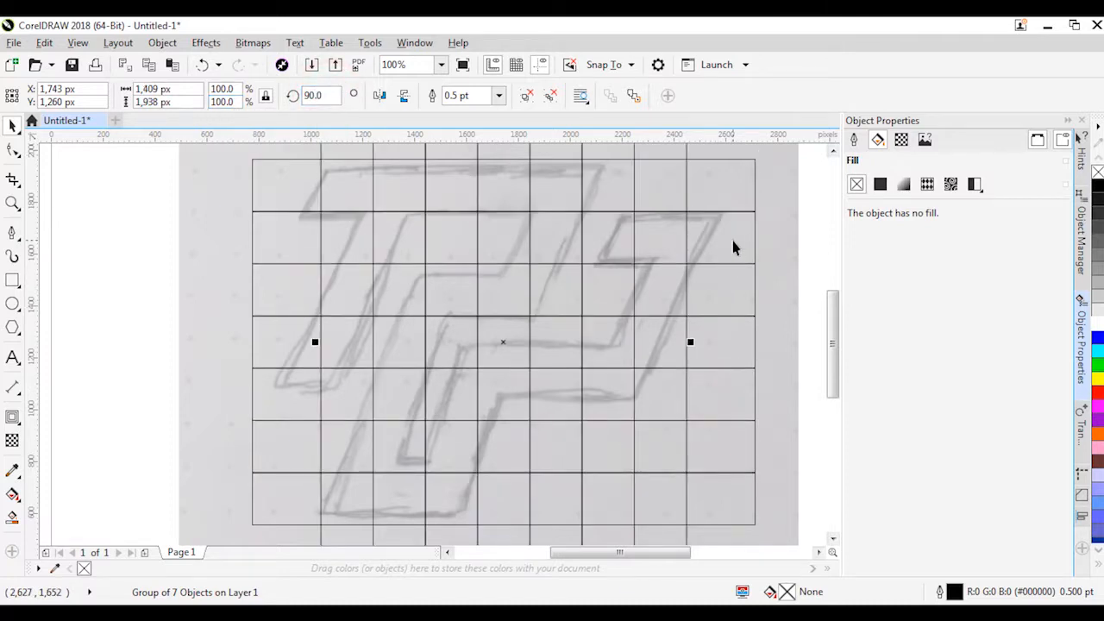
key(Escape)
Extend the row group with a copy of the top row above it and a copy of the bottom row below it
scroll(524, 278, down, 2)
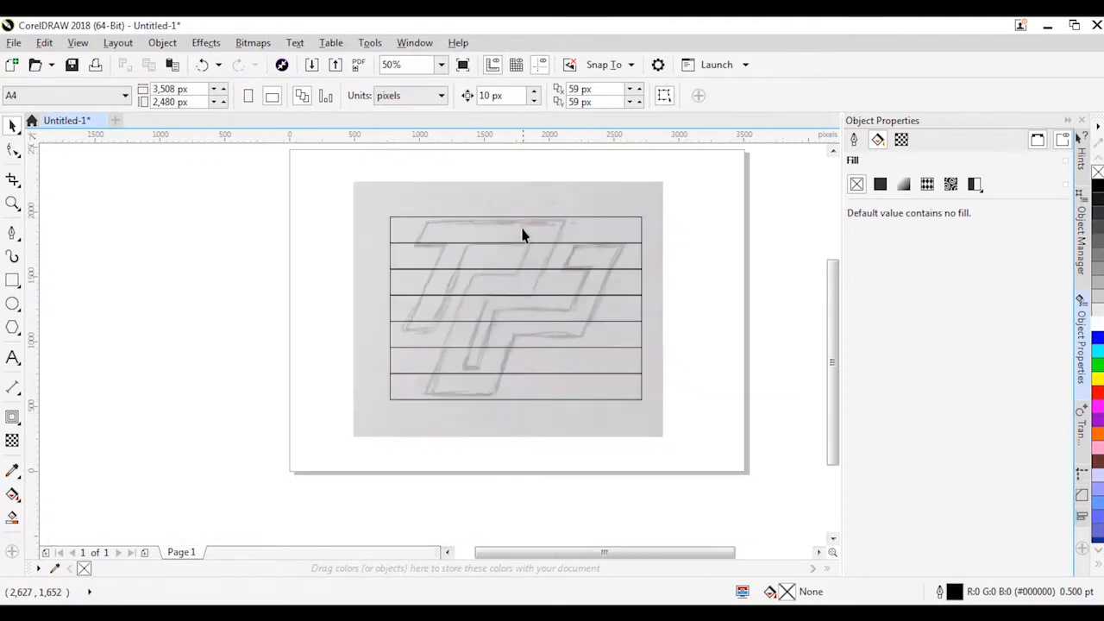
ctrl+click(518, 228)
drag(552, 242, 549, 218)
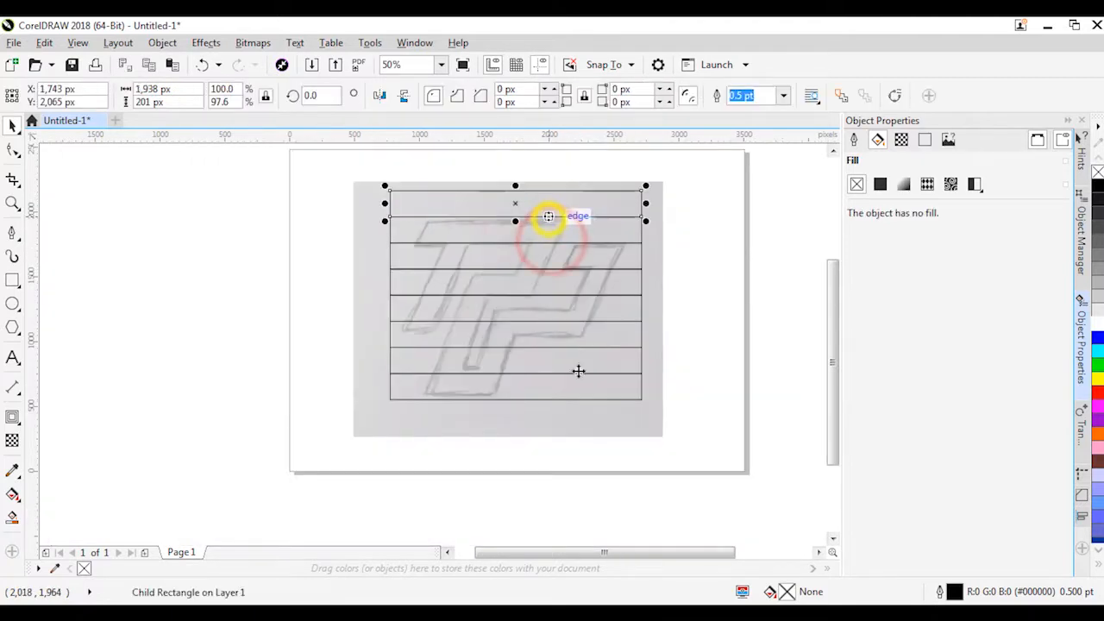
ctrl+click(580, 398)
mouse_move(588, 399)
mouse_down()
mouse_move(589, 422)
mouse_move(584, 400)
mouse_up()
Add a copy of the nine-row group rotated by 90 degrees to form a square grid over the sketch
click(575, 346)
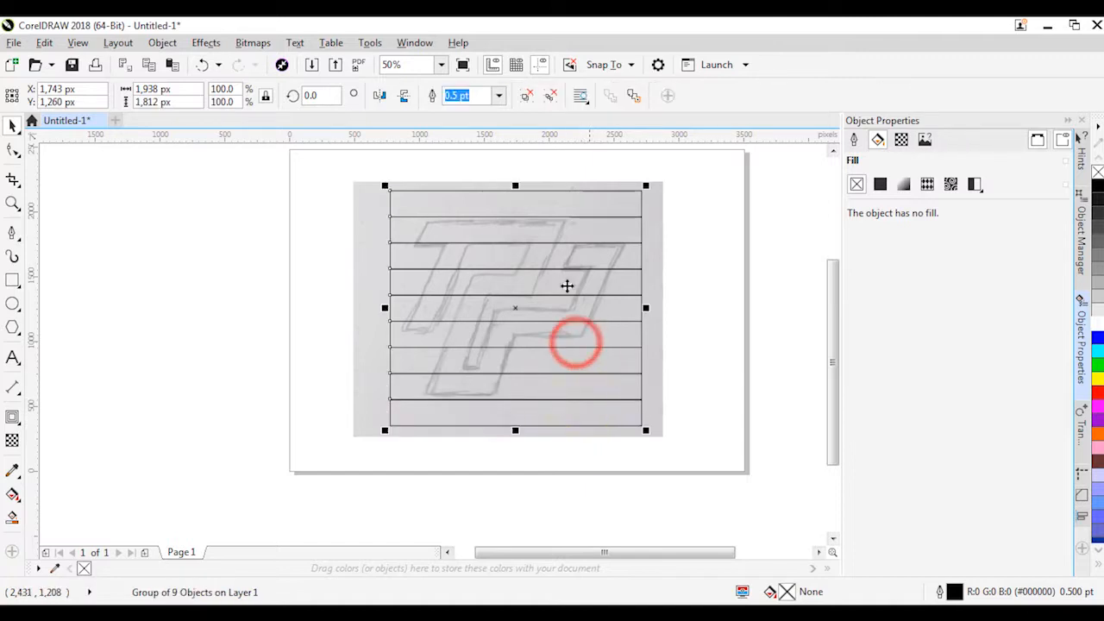
click(324, 95)
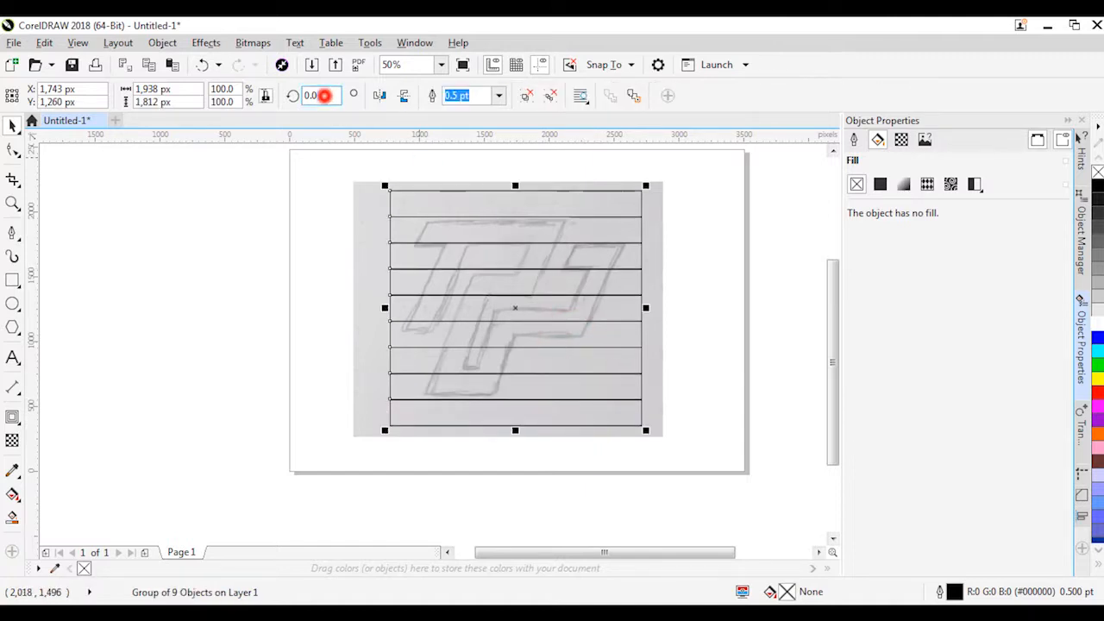
text(90)
key(Return)
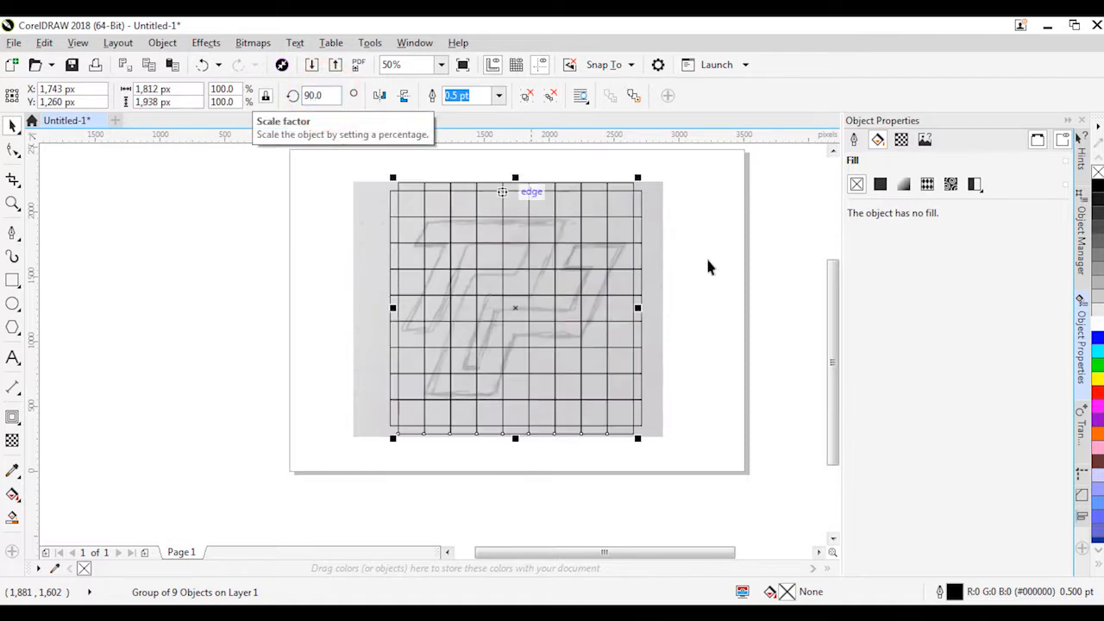
click(693, 228)
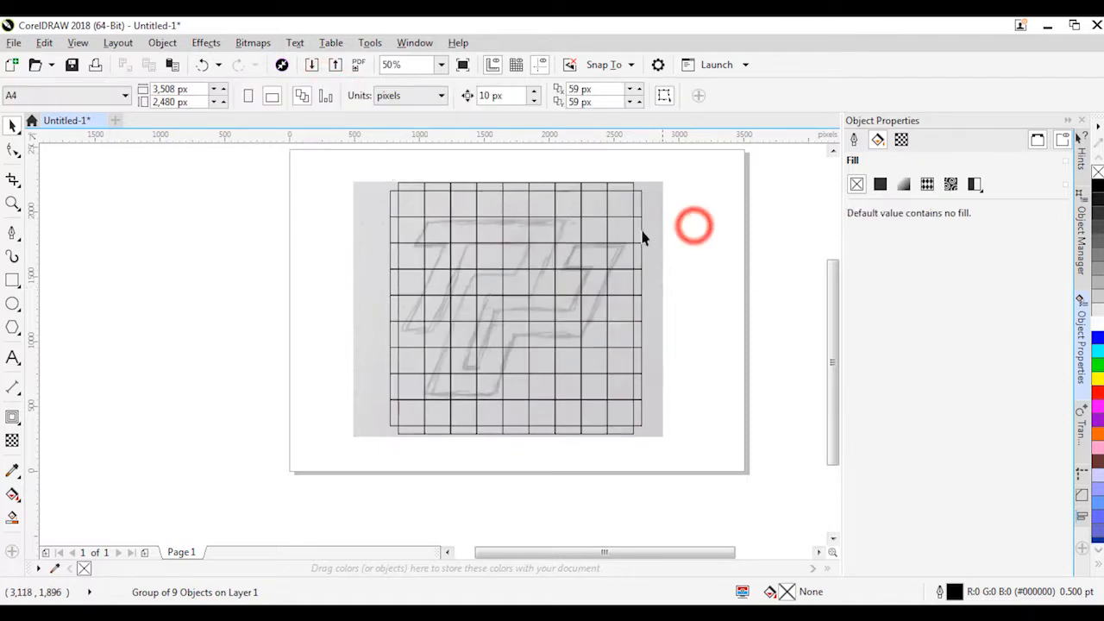
Select both grid groups, colour their outlines blue (#0000FF), and lock them
drag(638, 485, 639, 488)
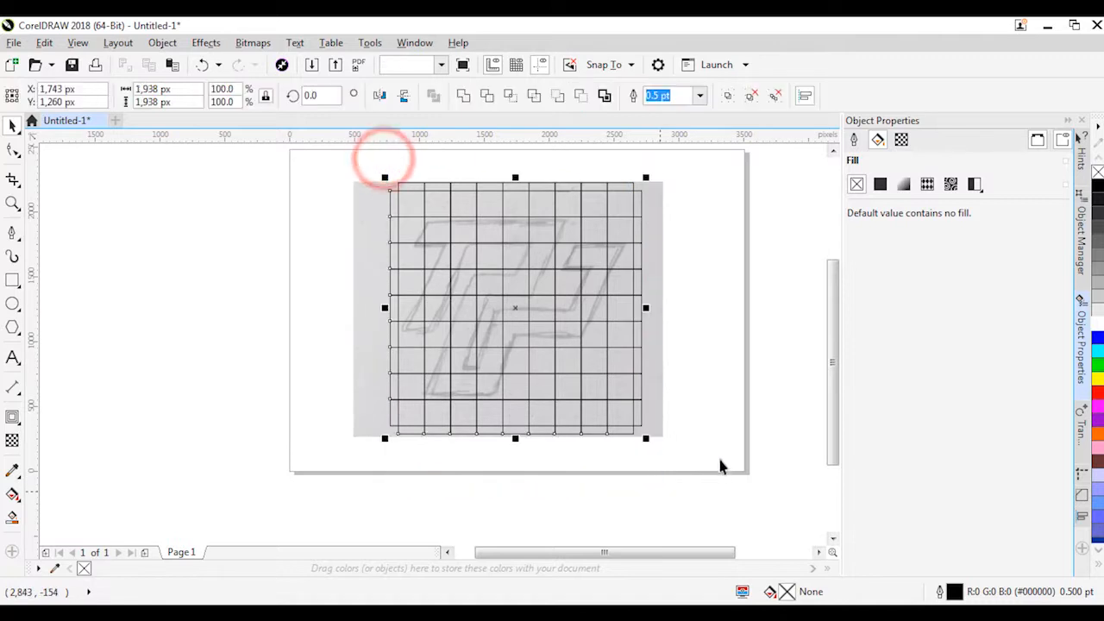
right_click(523, 248)
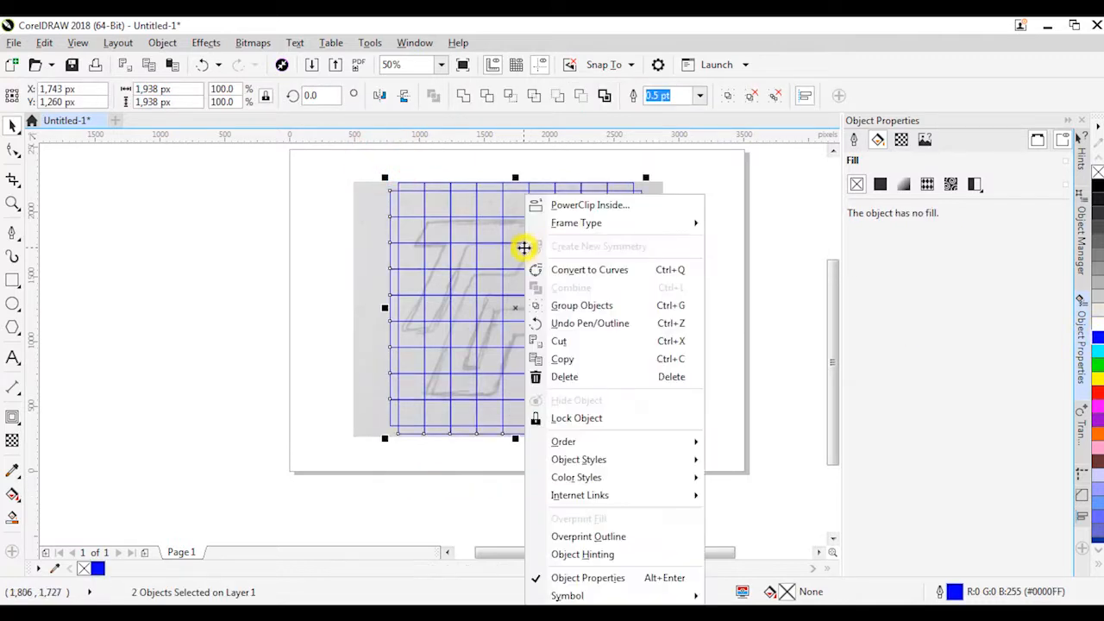
click(584, 419)
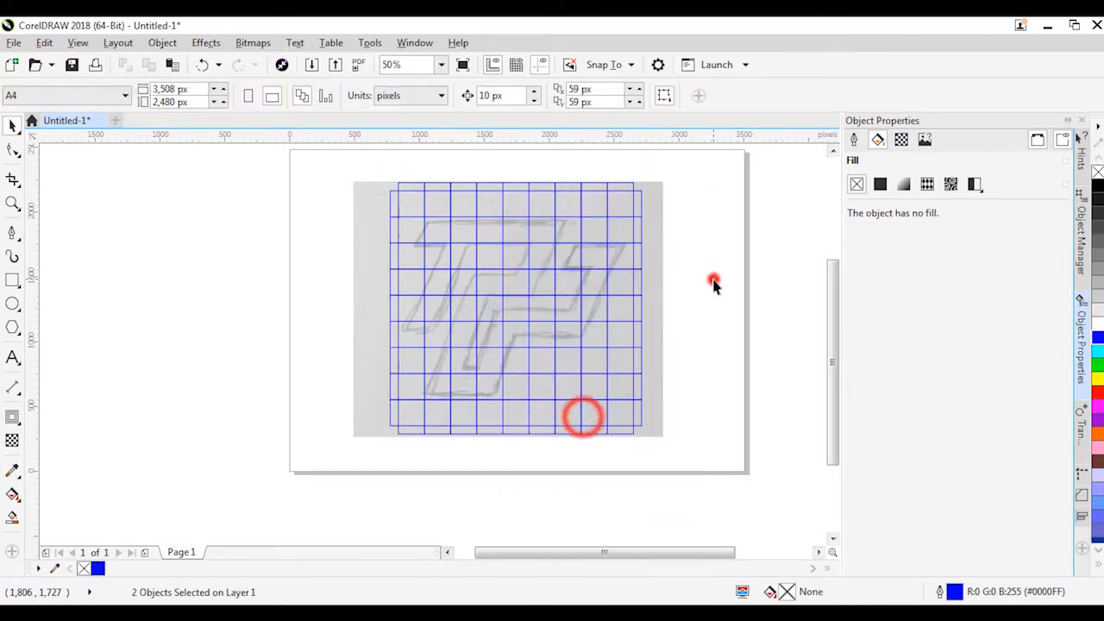
click(713, 276)
Draw a rectangle about 1,024 × 201 px in the T's top bar row with a 1.0 pt dark grey (#1A1A1A) outline
scroll(463, 249, up, 2)
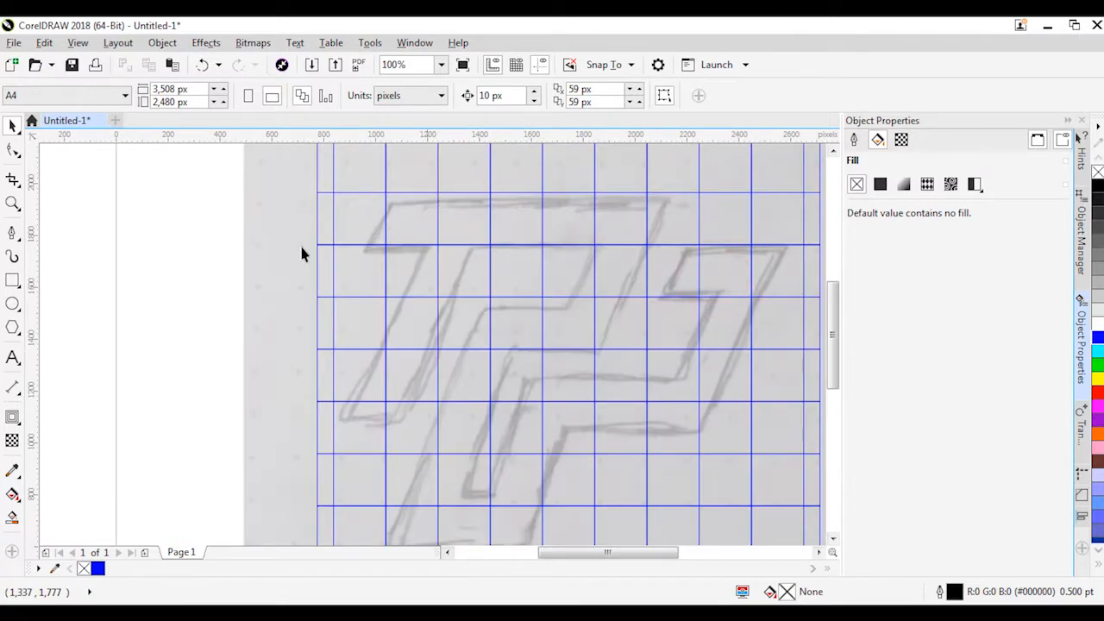
click(13, 281)
drag(383, 193, 650, 249)
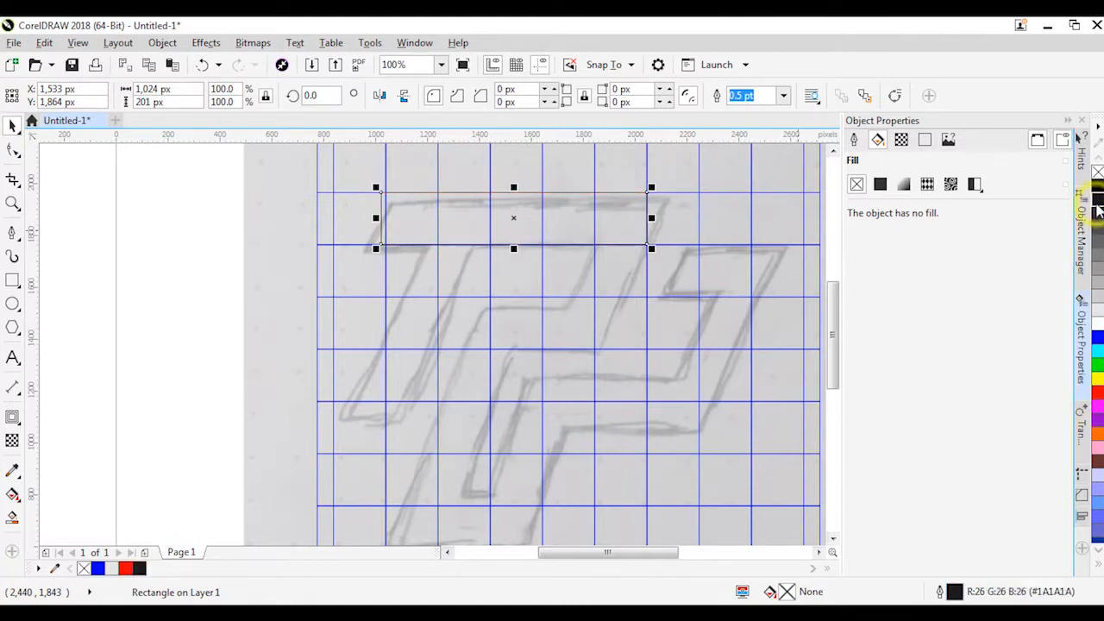
click(781, 95)
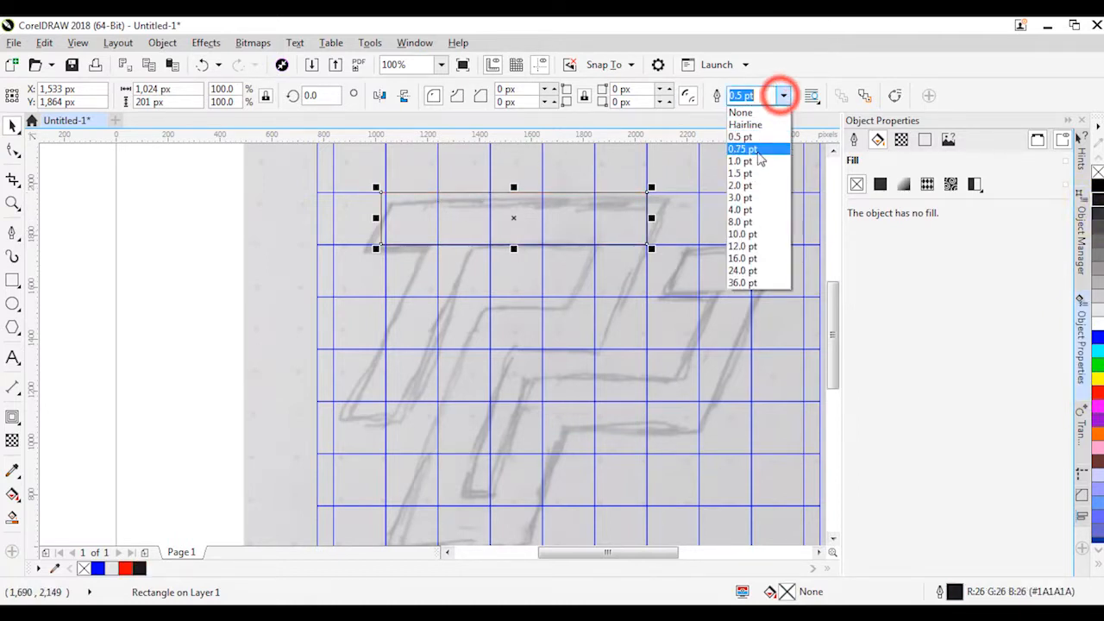
click(757, 155)
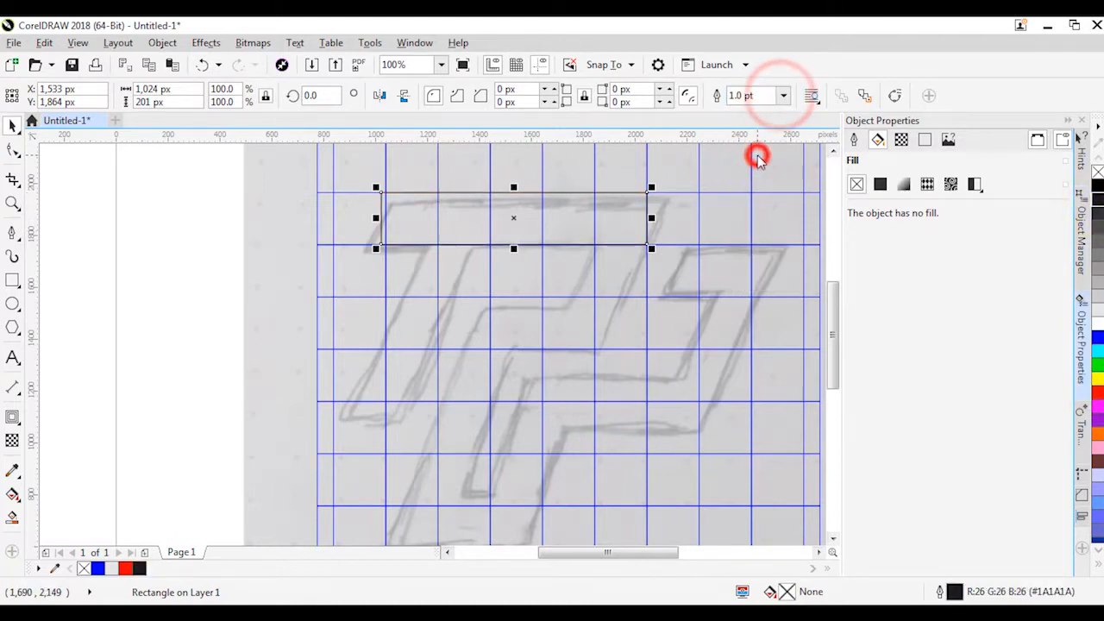
click(218, 208)
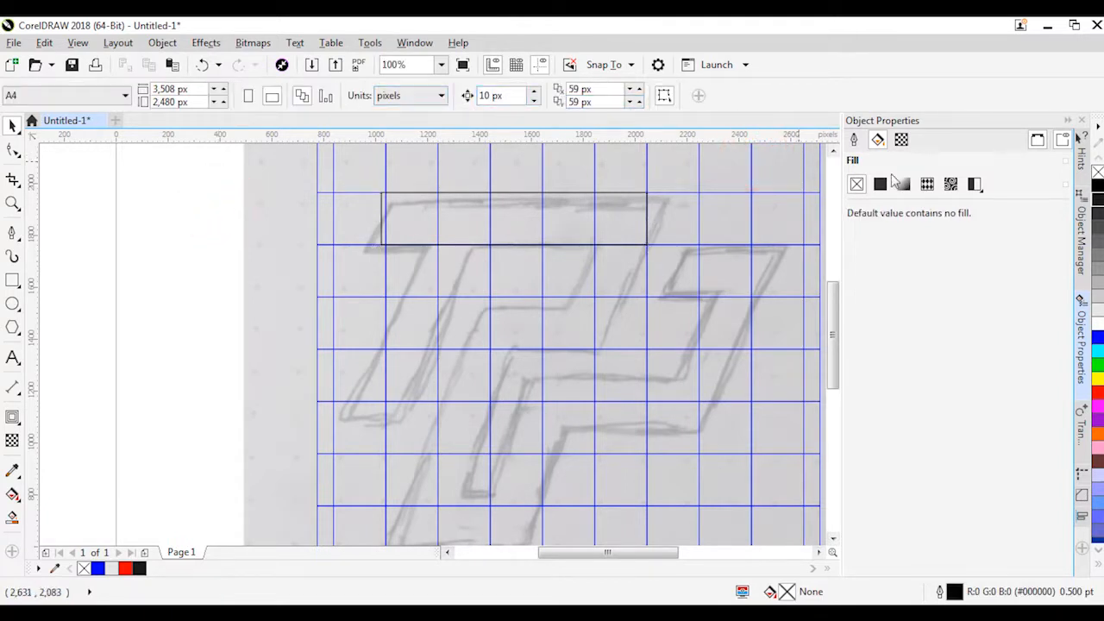
Set the document's default outline width for graphic objects to 1.0 pt
click(855, 139)
click(978, 184)
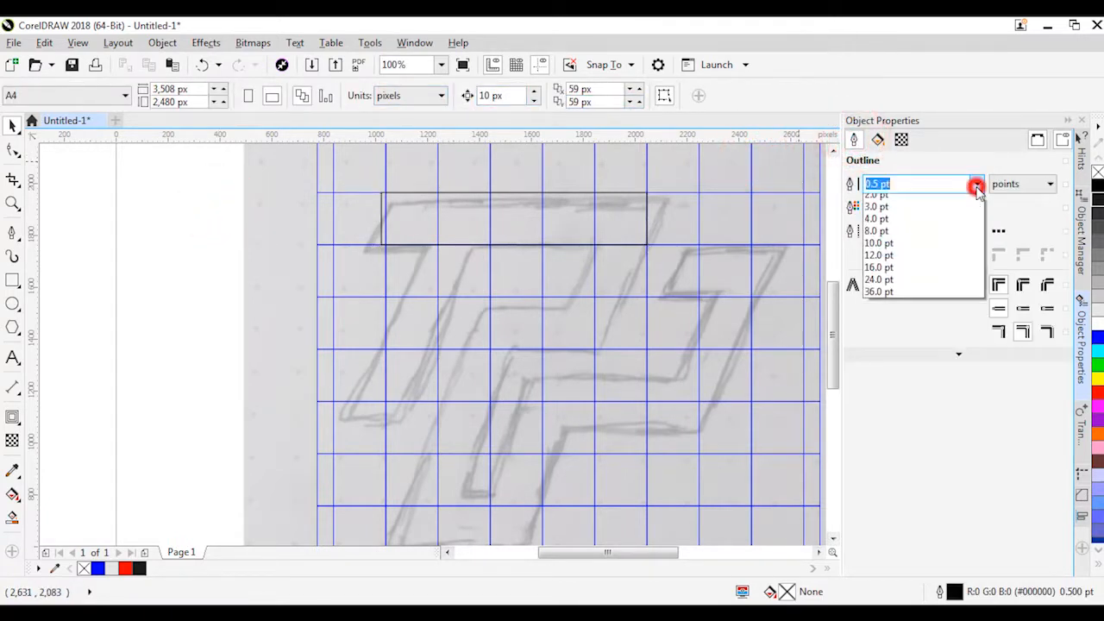
click(887, 250)
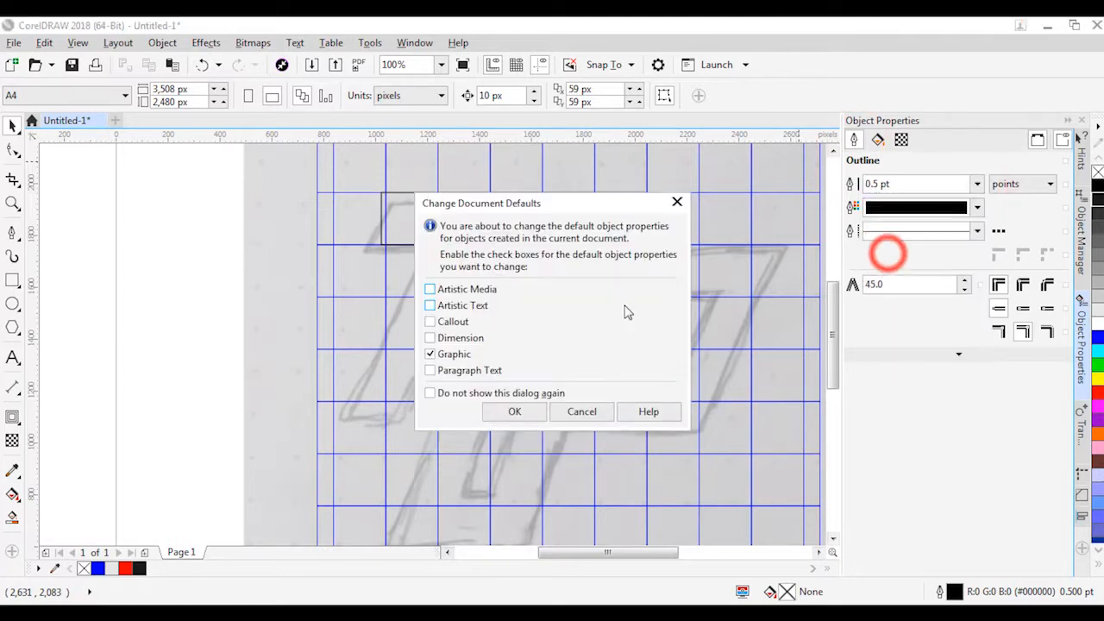
click(521, 413)
click(166, 278)
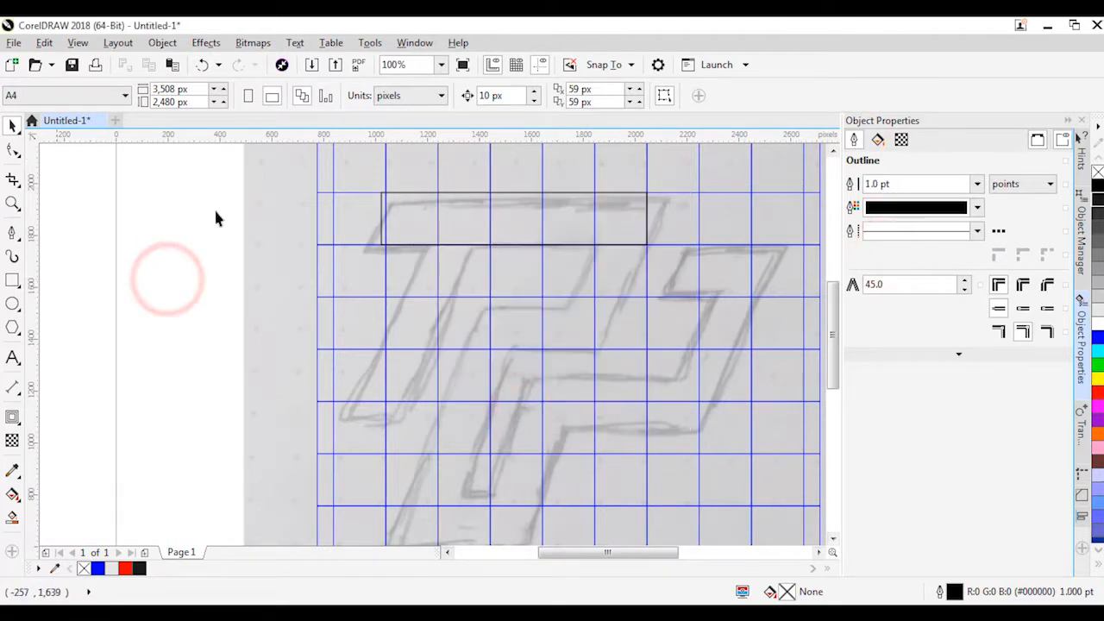
Copy the top bar rectangle into the grid row below, shifted right, and widen it to about 1,225 px
click(418, 245)
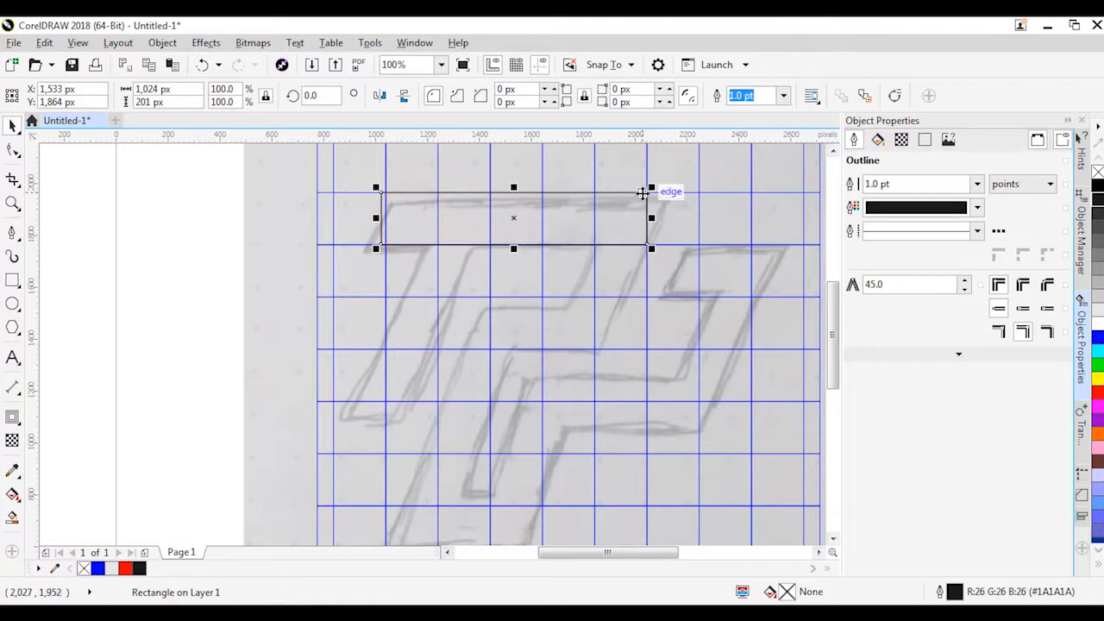
drag(654, 197, 811, 245)
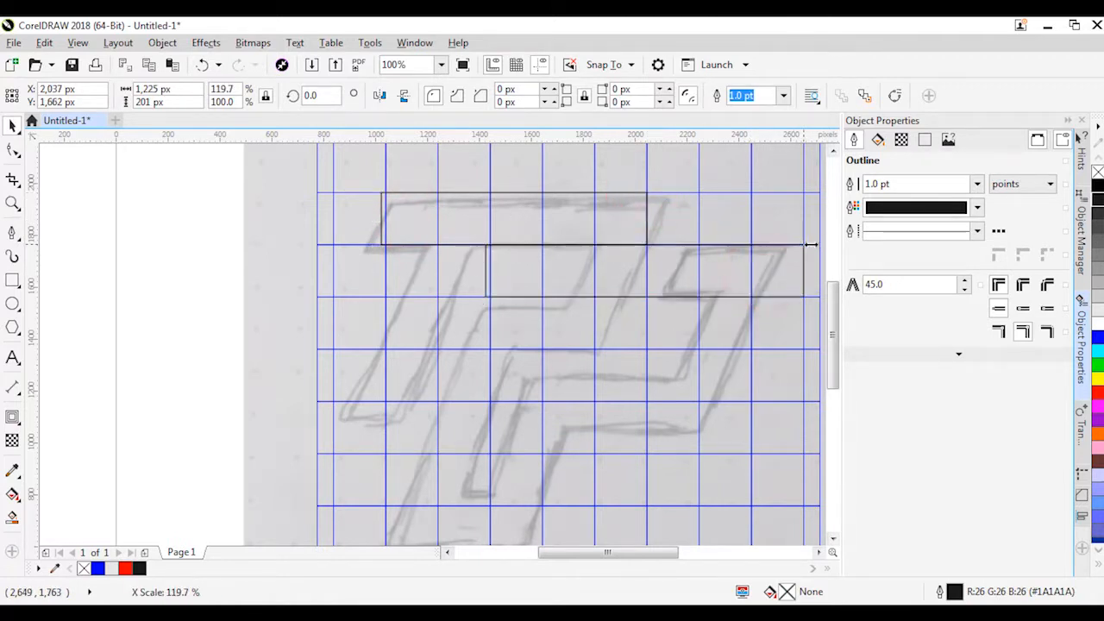
Shorten the second-row rectangle from its left side to about 604 px wide and place a wider, four-column copy in the row below
scroll(616, 295, down, 2)
scroll(692, 288, up, 2)
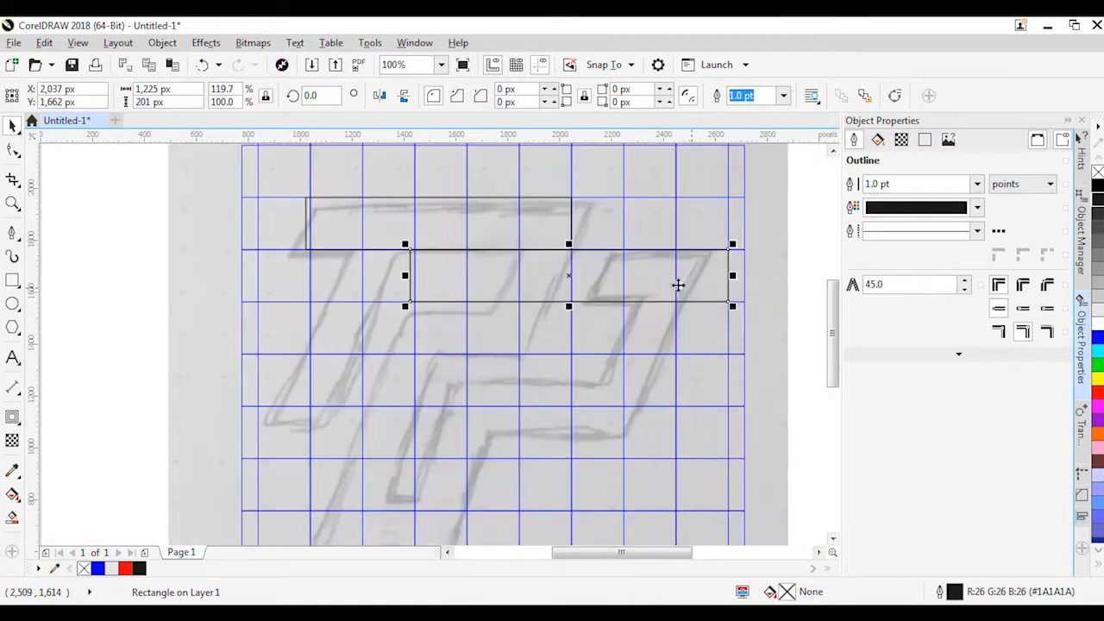
drag(406, 275, 569, 250)
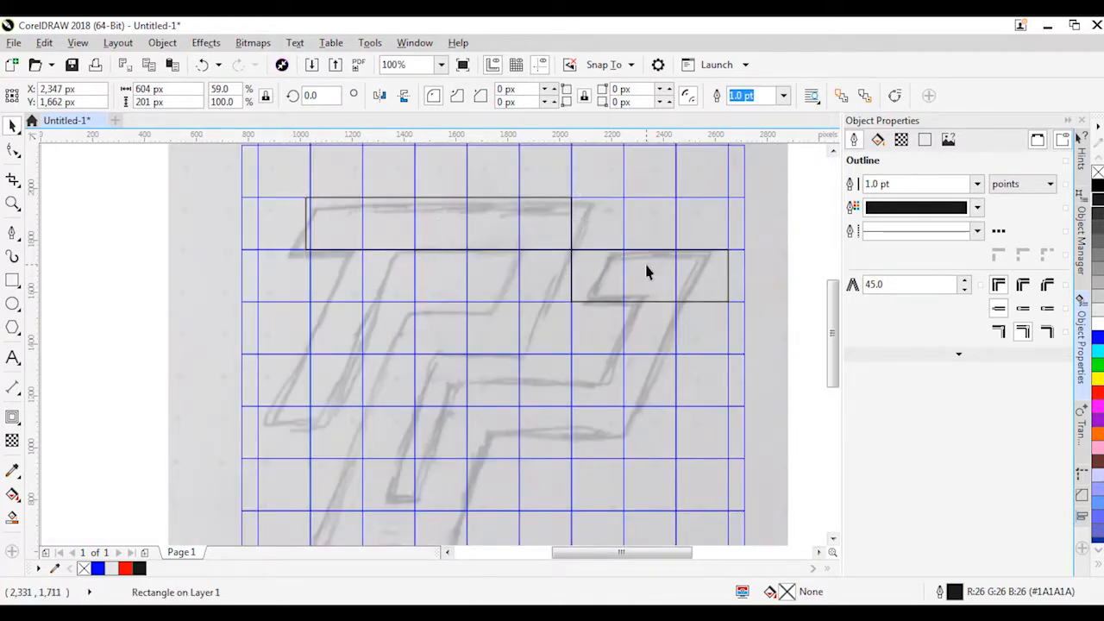
drag(648, 273, 369, 301)
drag(522, 328, 570, 311)
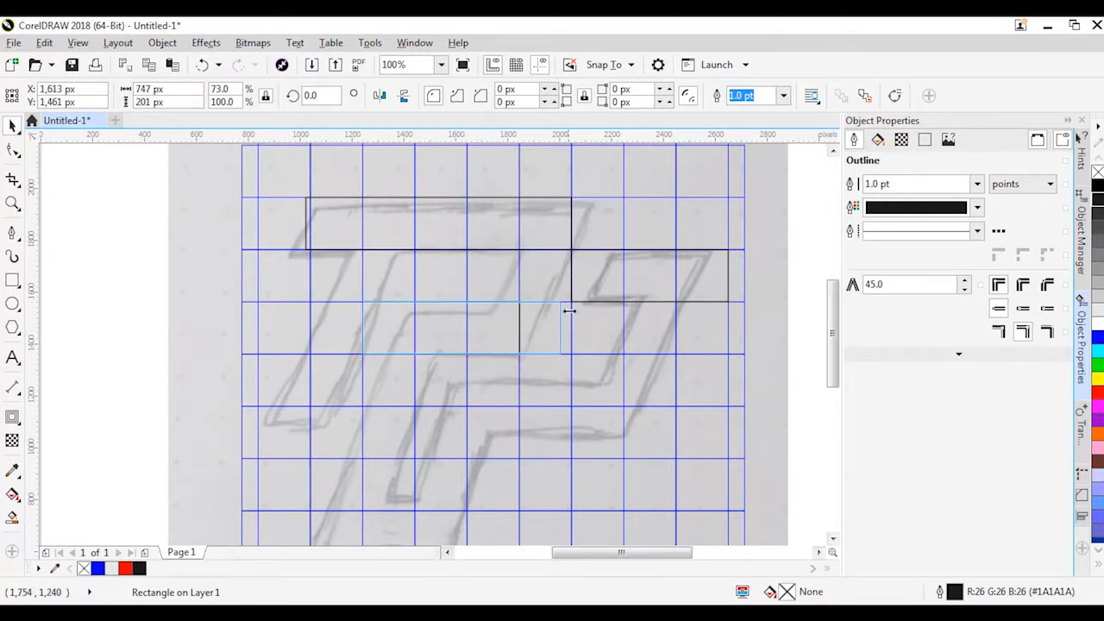
drag(666, 318, 576, 316)
Make a lengthened copy of the 604 px rectangle, rotate it to 70°, and place it along the sketched T stem
click(648, 296)
click(648, 302)
drag(571, 276, 365, 276)
text(45)
key(Return)
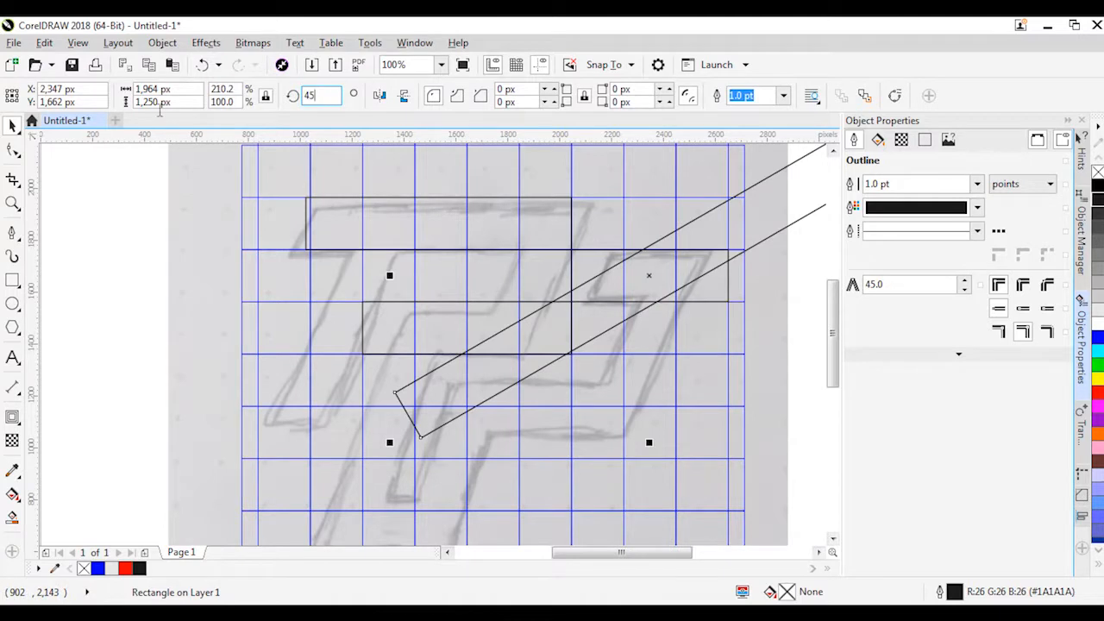
text(65)
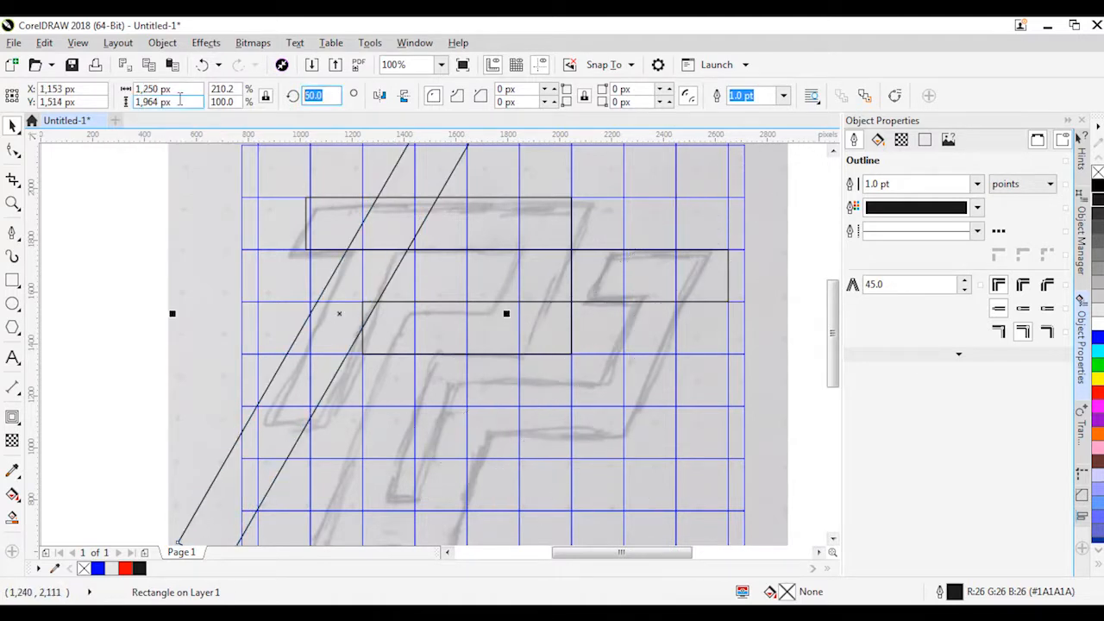
key(Return)
text(70)
key(Return)
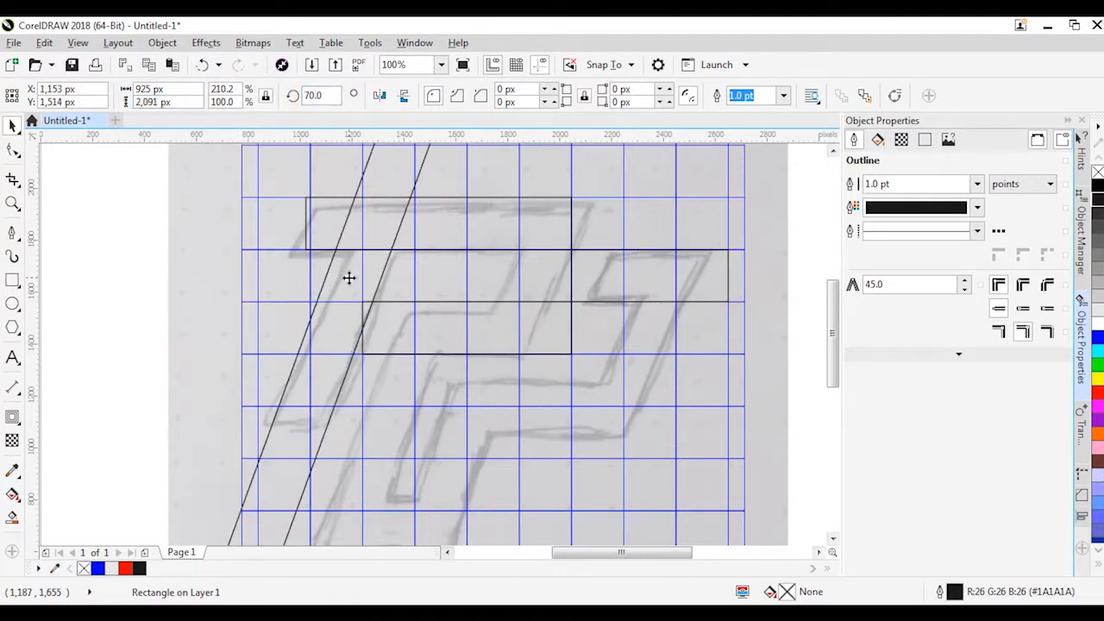
drag(337, 250, 364, 251)
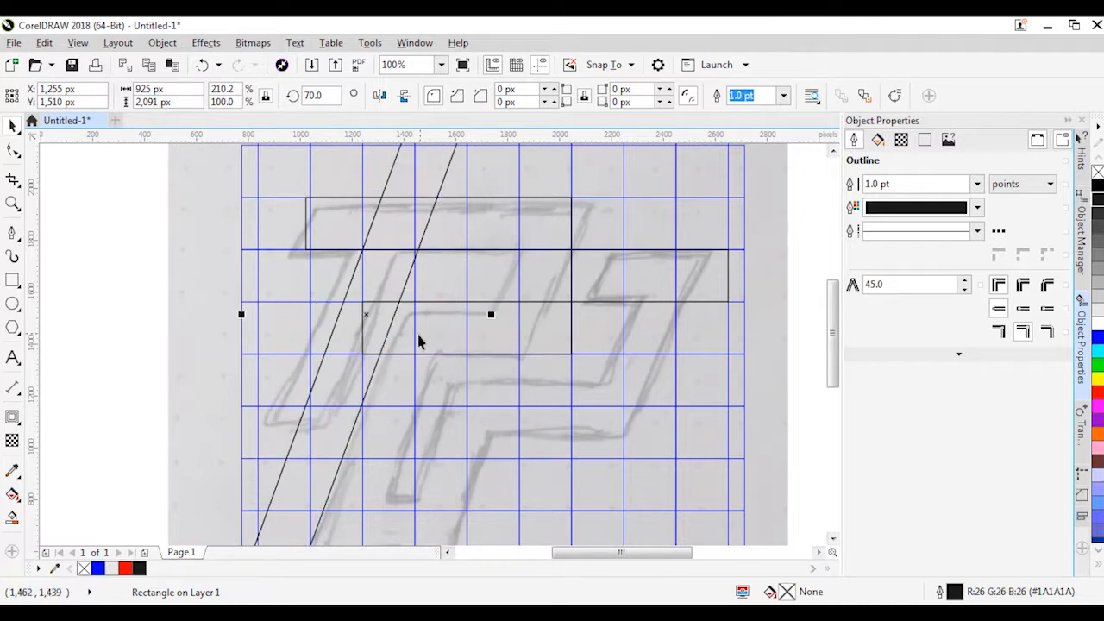
Draw a cutting rectangle about 1,458 × 809 px with its lower edge on the T's top grid line
key(F3)
key(F6)
drag(369, 161, 559, 265)
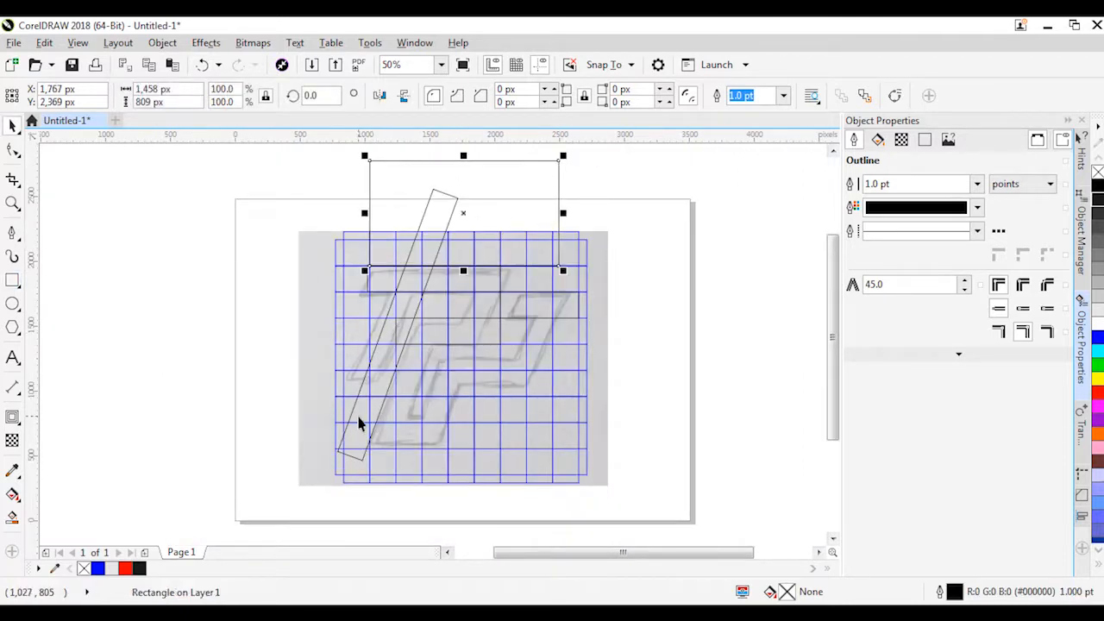
scroll(401, 302, up, 3)
scroll(459, 278, down, 1)
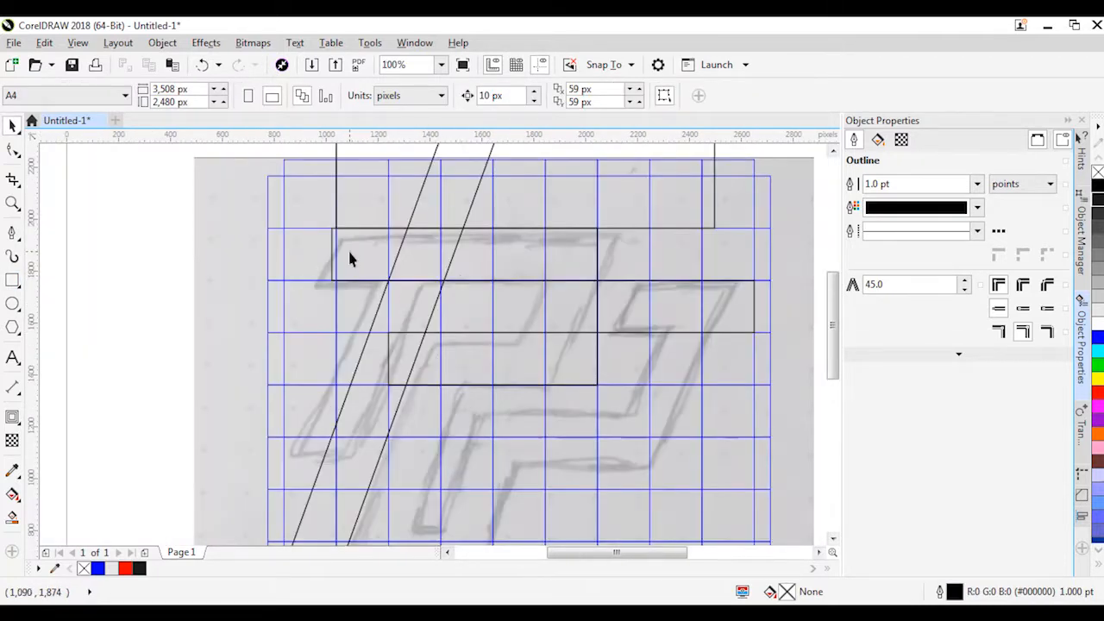
Shift the slanted bar left by about half a grid column, using a temporary helper rectangle that is deleted again
click(384, 325)
click(389, 405)
scroll(387, 375, down, 1)
drag(389, 401, 362, 402)
scroll(419, 252, up, 1)
key(F6)
mouse_move(485, 354)
mouse_down()
mouse_move(393, 276)
mouse_move(410, 253)
mouse_move(388, 251)
mouse_move(415, 251)
mouse_up()
key(space)
click(433, 315)
key(Delete)
Trim the upper end of the slanted bar flush with the T's top edge using the large rectangle
scroll(440, 379, down, 1)
click(556, 153)
shift+click(390, 360)
click(490, 97)
Move the cutting rectangle to the T stem's lower end, aligning its upper edge with the centre of a helper rectangle drawn there
click(552, 166)
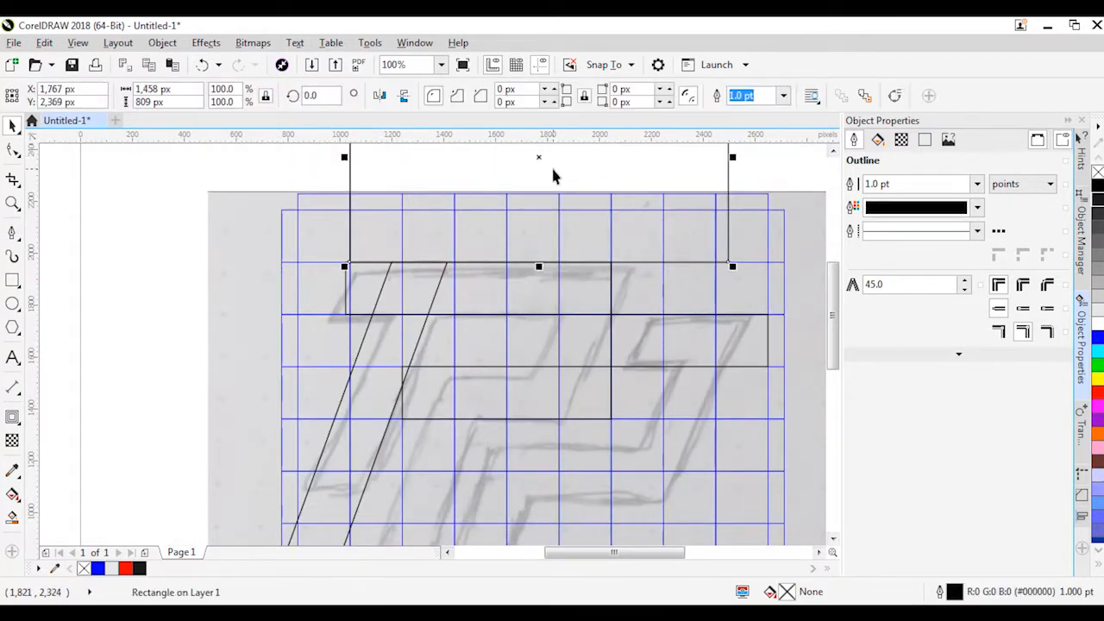
scroll(553, 168, down, 1)
drag(553, 169, 504, 399)
scroll(476, 340, up, 1)
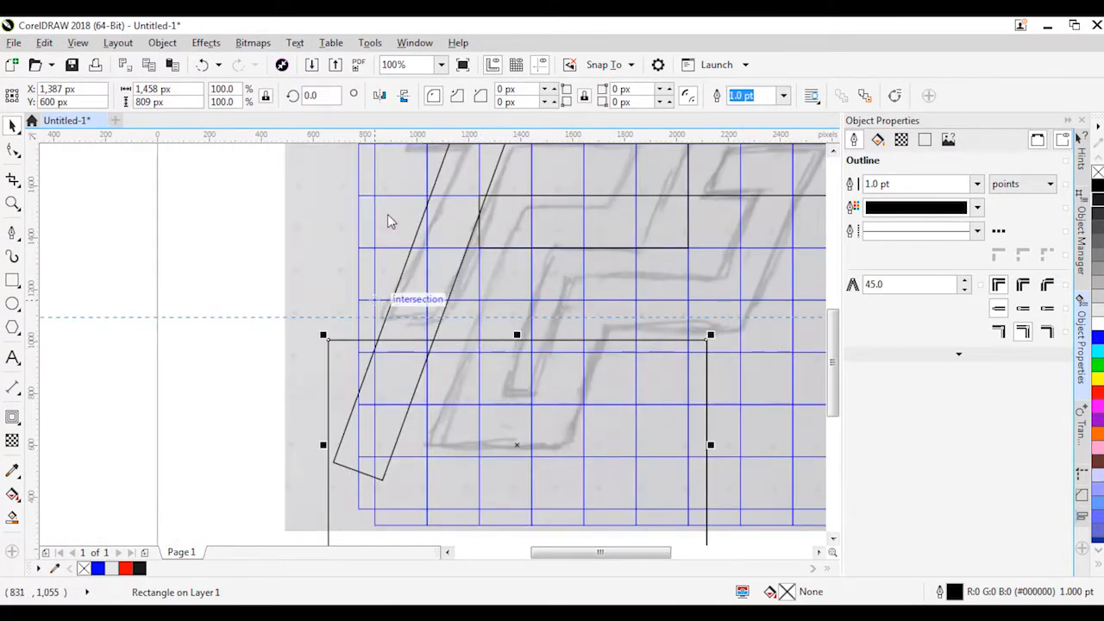
scroll(387, 221, up, 1)
drag(297, 320, 402, 424)
drag(576, 135, 401, 372)
drag(455, 400, 442, 374)
Trim the lower end of the slanted T stem with the large rectangle and delete both helper rectangles
shift+click(428, 275)
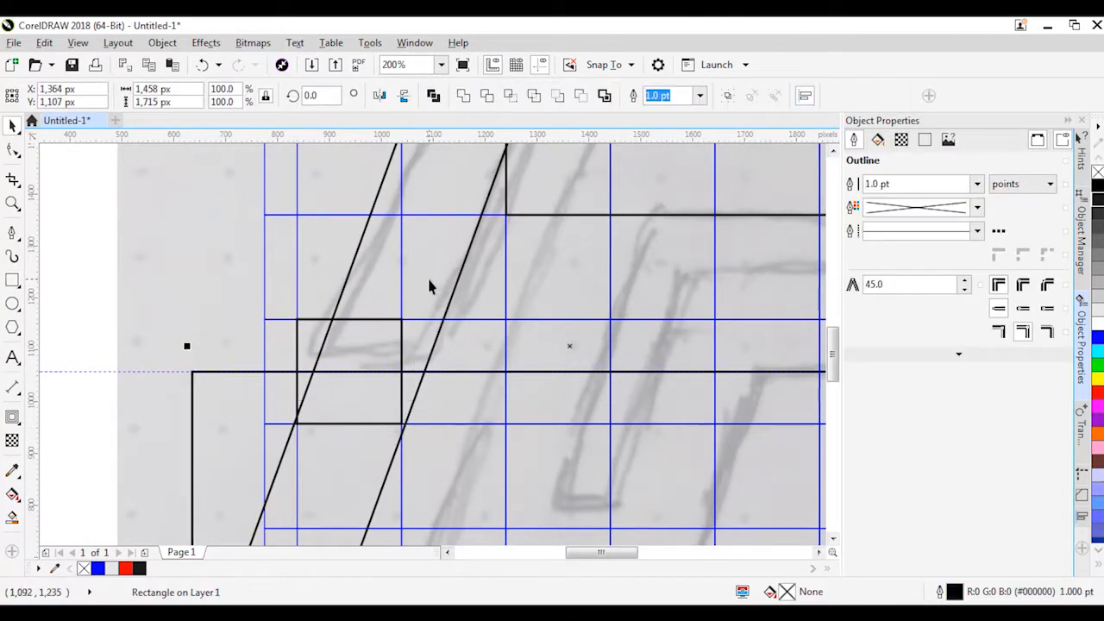
click(507, 95)
click(454, 434)
key(Delete)
click(402, 384)
key(Delete)
scroll(407, 413, down, 2)
scroll(407, 420, up, 2)
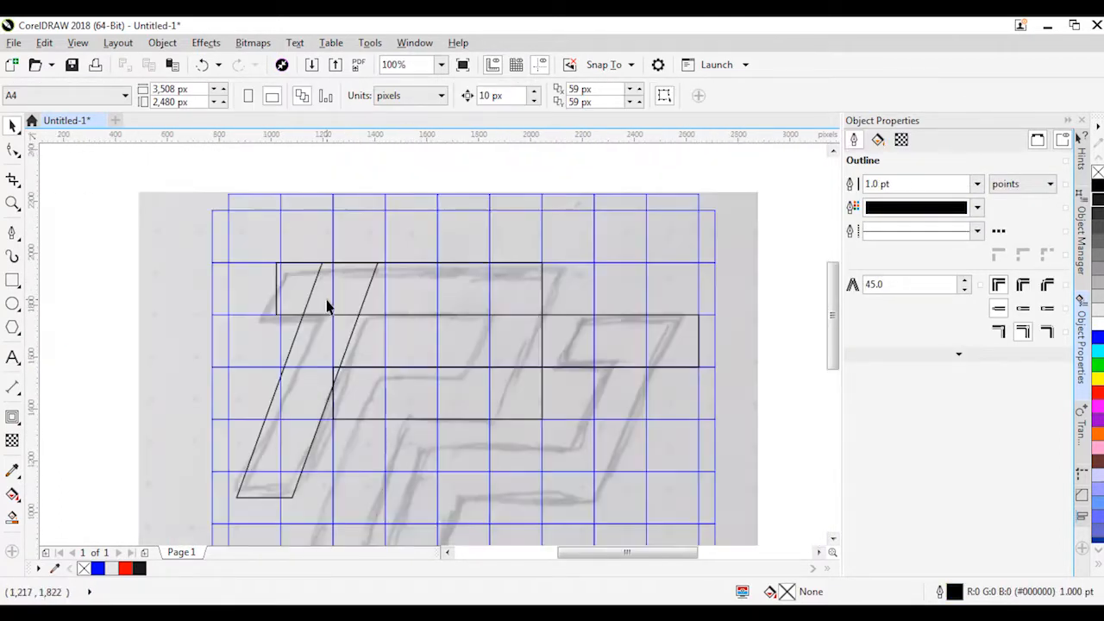
Extend the T's top bar one grid column to the left and place a copy of the slanted stem over that end
click(355, 328)
click(272, 288)
mouse_move(273, 288)
mouse_down()
mouse_move(226, 292)
mouse_move(312, 293)
mouse_move(281, 271)
mouse_up()
click(350, 353)
drag(350, 352, 259, 313)
right_click(259, 314)
Trim the top bar's left end to the slanted angle with the stem copy and delete the leftovers
shift+click(332, 269)
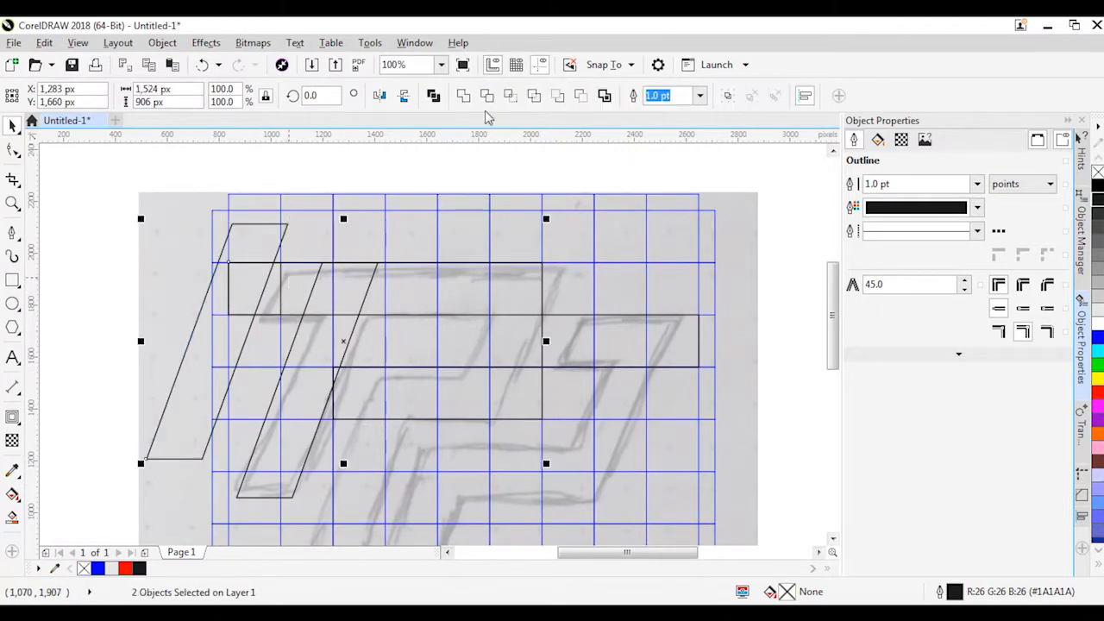
click(199, 337)
click(279, 302)
shift+click(217, 271)
key(Delete)
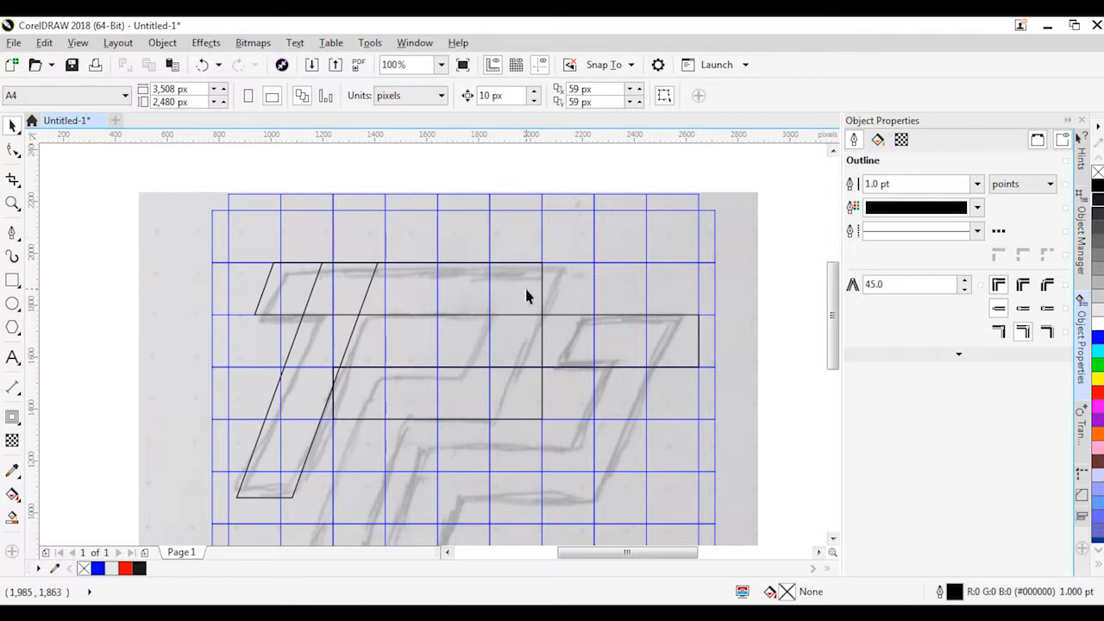
Extend the T's top bar one grid column to the right and place a copy of the slanted stem across that end
click(527, 289)
drag(547, 288, 595, 264)
key(ctrl+z)
double_click(518, 288)
key(space)
drag(300, 328, 542, 315)
right_click(542, 315)
Trim the top bar's right end at a slant with the stem copy and delete the copy
shift+click(518, 263)
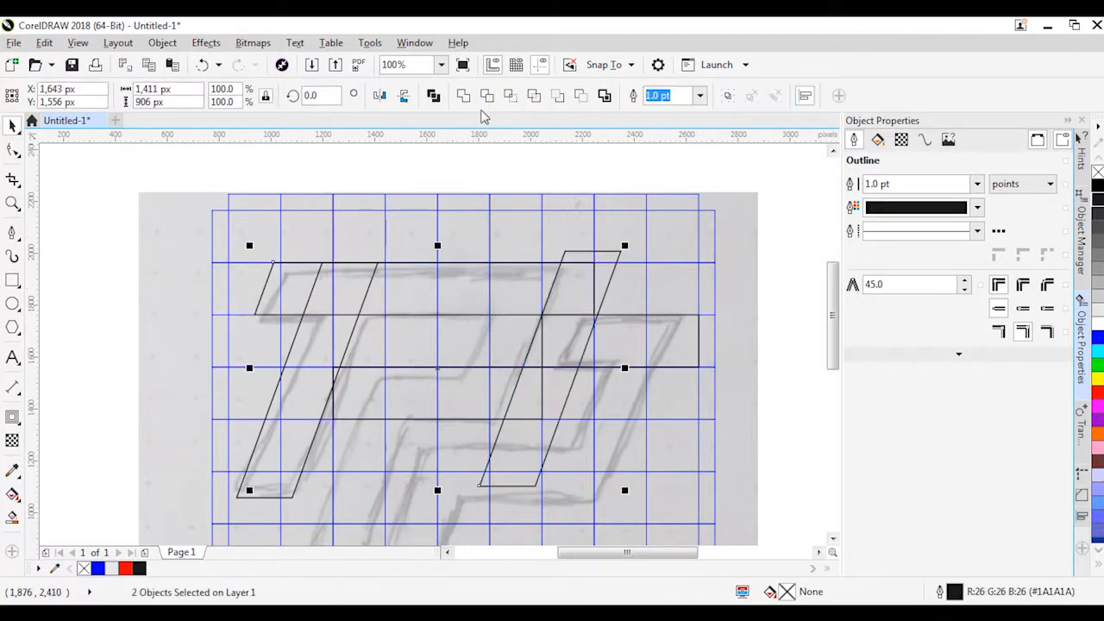
click(487, 95)
click(604, 285)
key(Delete)
Fill the T's top bar and stem with dark grey (#1A1A1A) and remove their outlines
drag(142, 228, 528, 464)
click(407, 314)
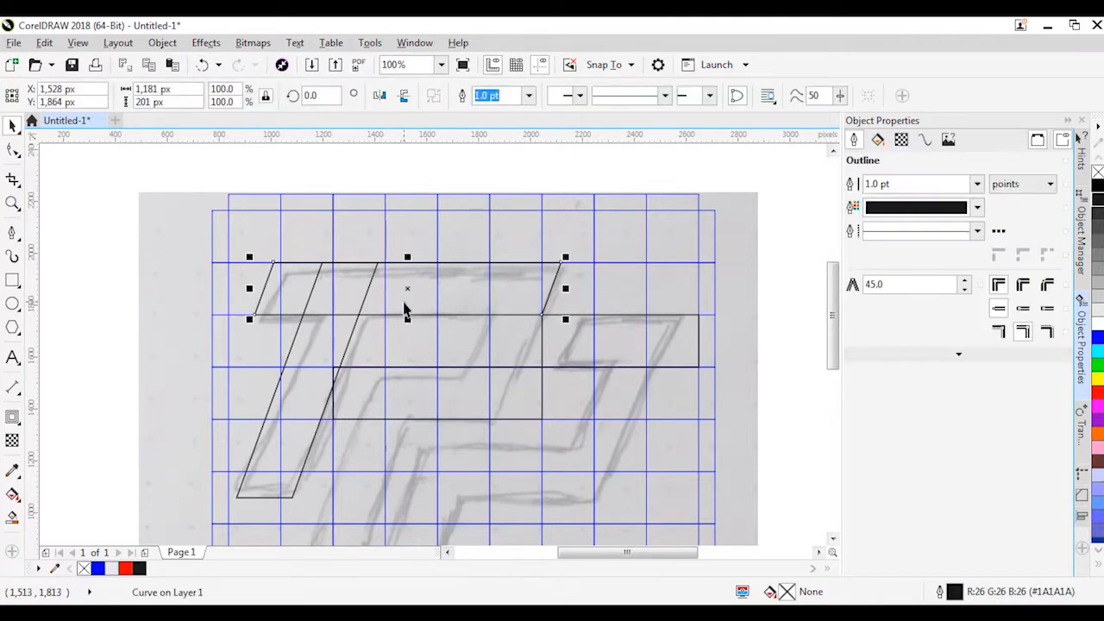
shift+click(355, 324)
click(1096, 201)
right_click(1097, 172)
click(761, 266)
scroll(572, 271, down, 1)
scroll(543, 331, up, 1)
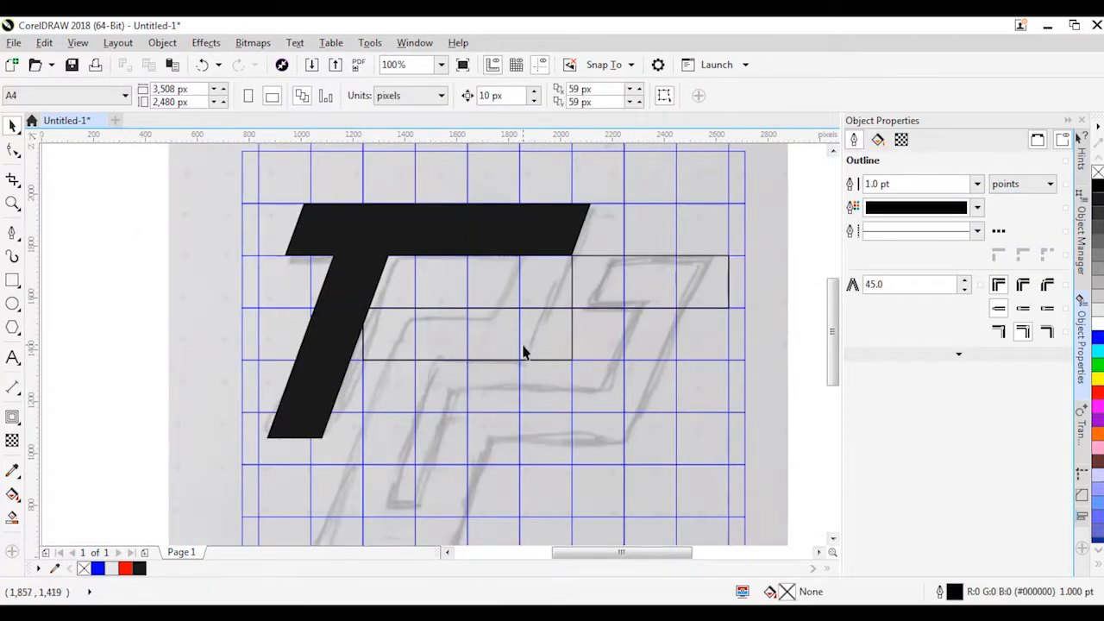
Copy the T stem to its right as the P stem, leaving a gap about half a stem wide
click(334, 312)
drag(303, 340, 363, 340)
right_click(363, 340)
key(Left)
key(Left)
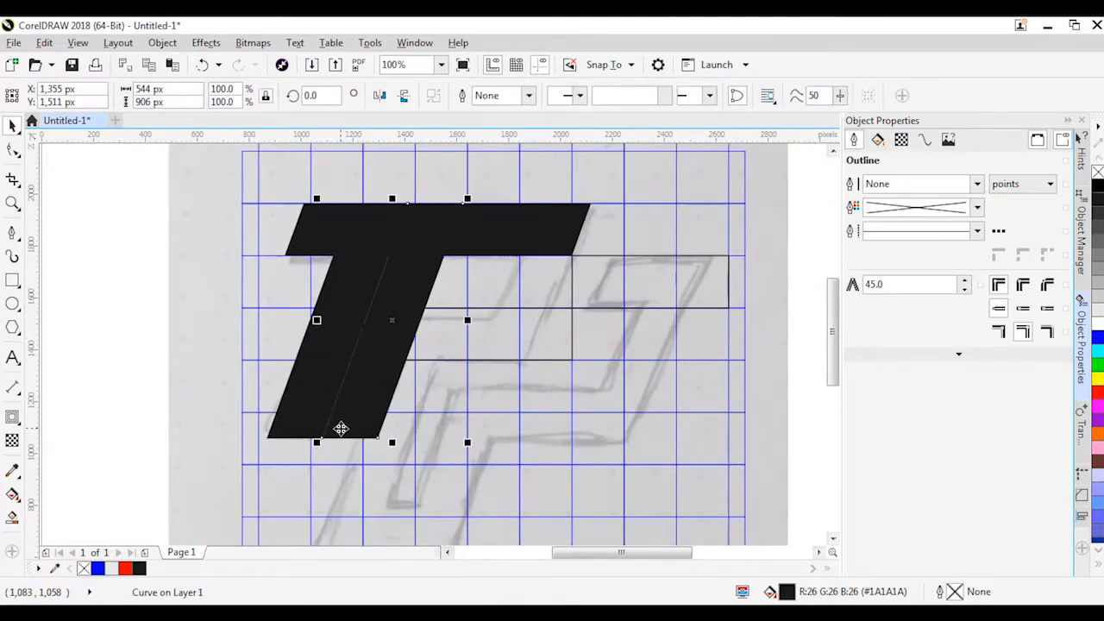
key(F10)
key(space)
drag(324, 438, 351, 439)
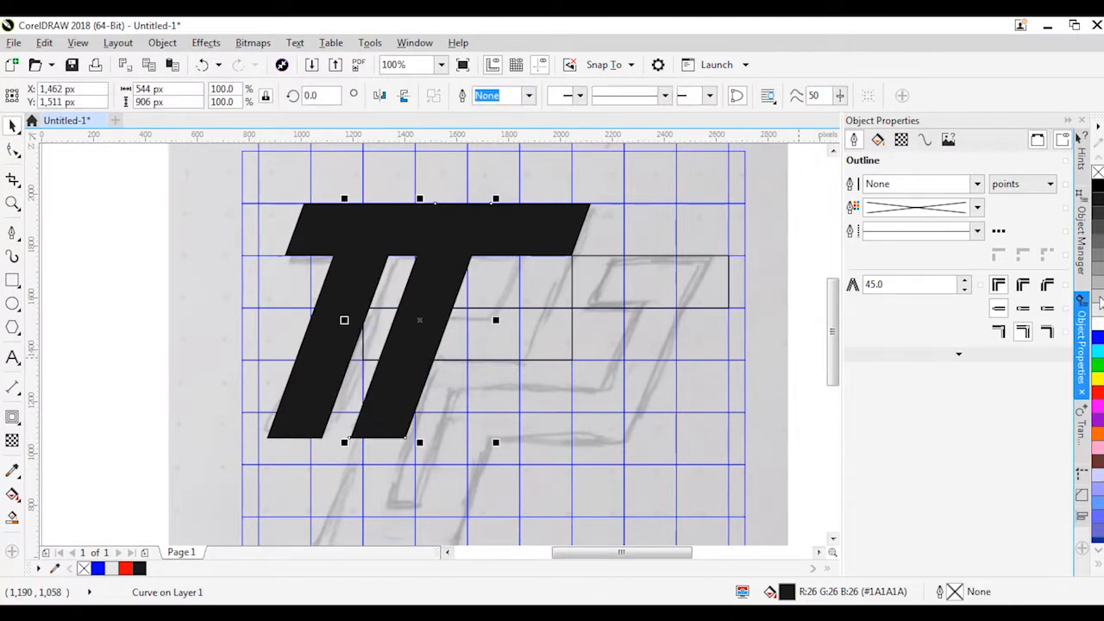
Remove the fill from the copied stem and give it a dark grey (#1A1A1A) outline
right_click(1097, 200)
click(1097, 172)
click(61, 275)
scroll(340, 276, down, 1)
scroll(340, 369, up, 1)
Copy the outlined P stem further down along its slant and weld both pieces into one bar about 754 × 1,482 px
drag(453, 215, 401, 357)
right_click(404, 345)
shift+click(437, 202)
key(w)
Draw a rectangle across the P stem's lower end, trim the stem flush with the grid line, and delete the rectangle
click(12, 280)
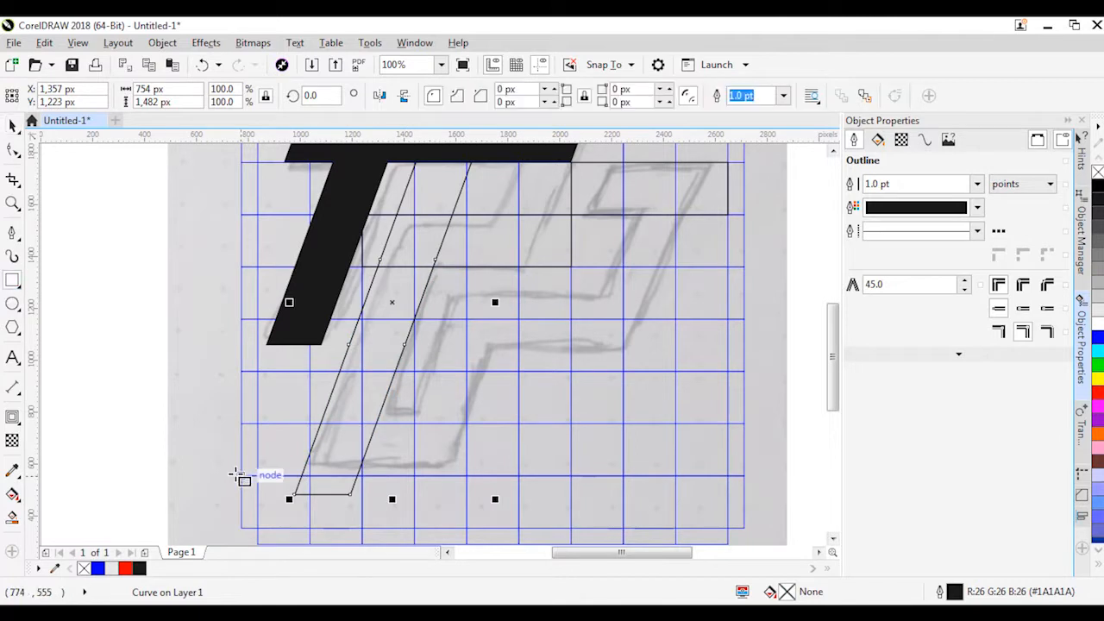
drag(242, 475, 503, 528)
key(space)
shift+click(390, 382)
key(t)
click(408, 503)
key(Delete)
scroll(397, 285, down, 1)
scroll(436, 208, up, 1)
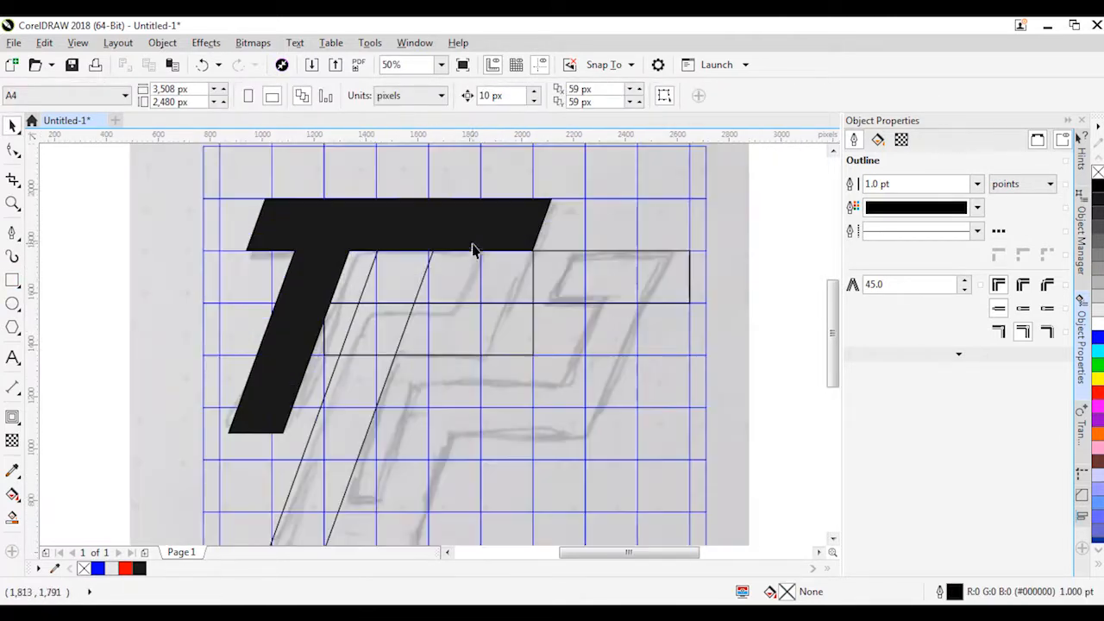
Draw a rectangle over the P stem's upper end, trim the stem at the third row's upper grid line, and delete the rectangle
click(12, 280)
drag(552, 303, 284, 199)
key(space)
shift+click(395, 357)
click(512, 97)
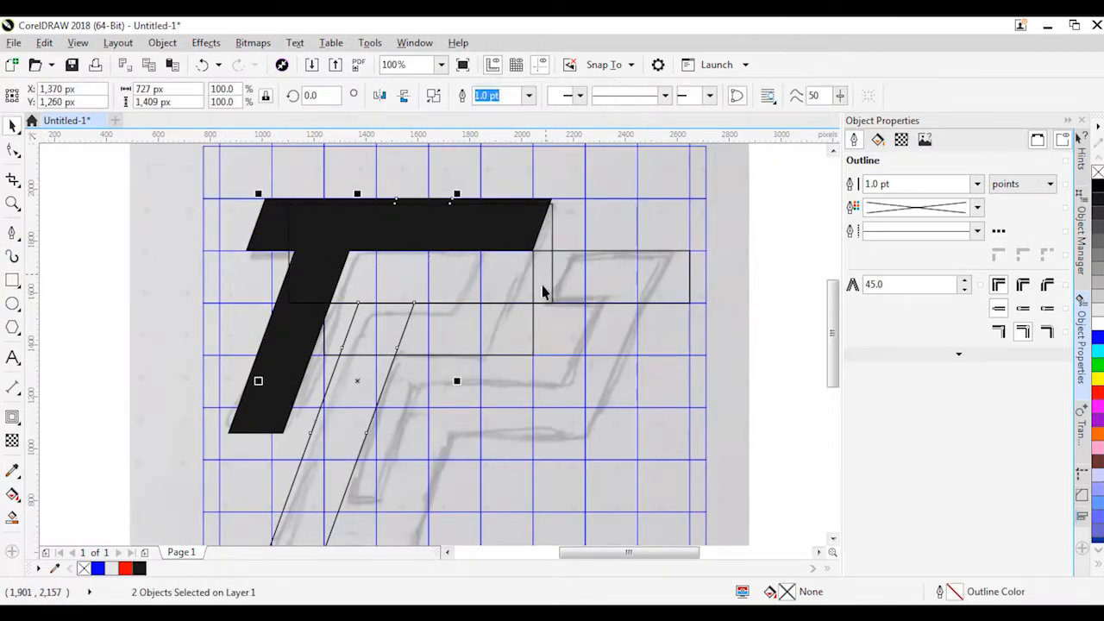
click(551, 290)
key(Delete)
Cut both ends of the third-row rectangle to the P stem's slant using copies of the slanted bar
click(389, 376)
key(ctrl+z)
key(ctrl+z)
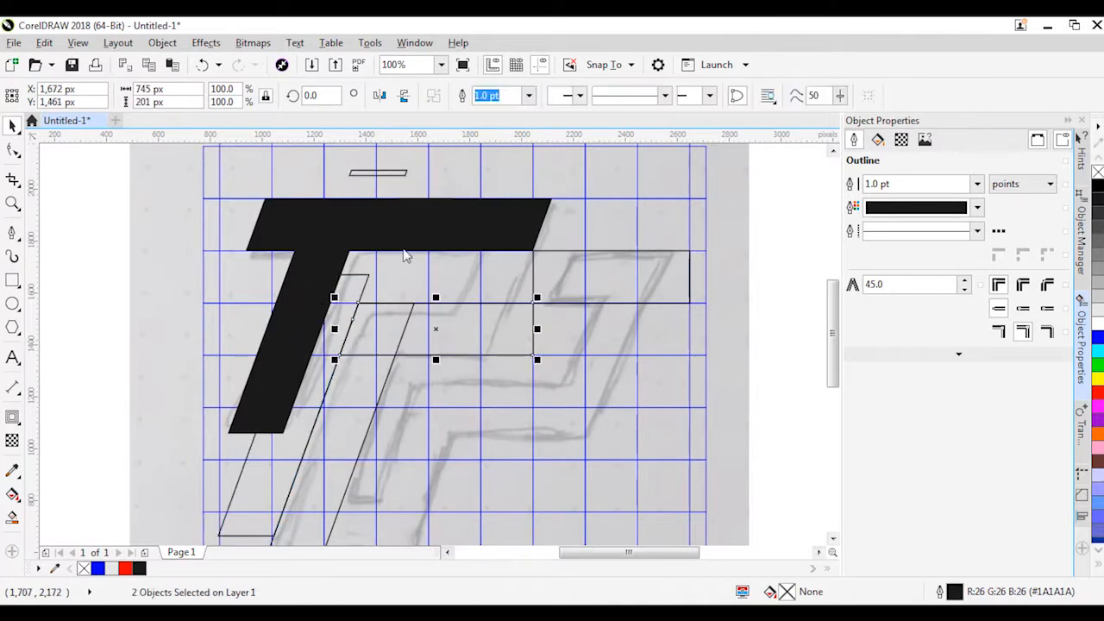
key(F10)
click(475, 328)
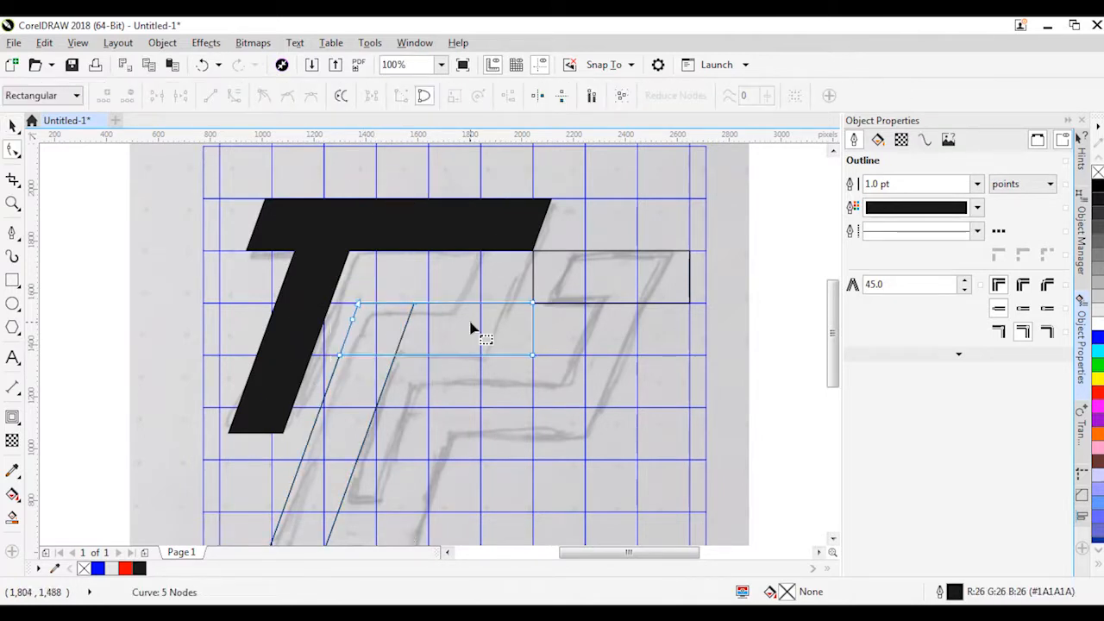
key(space)
drag(540, 274, 593, 233)
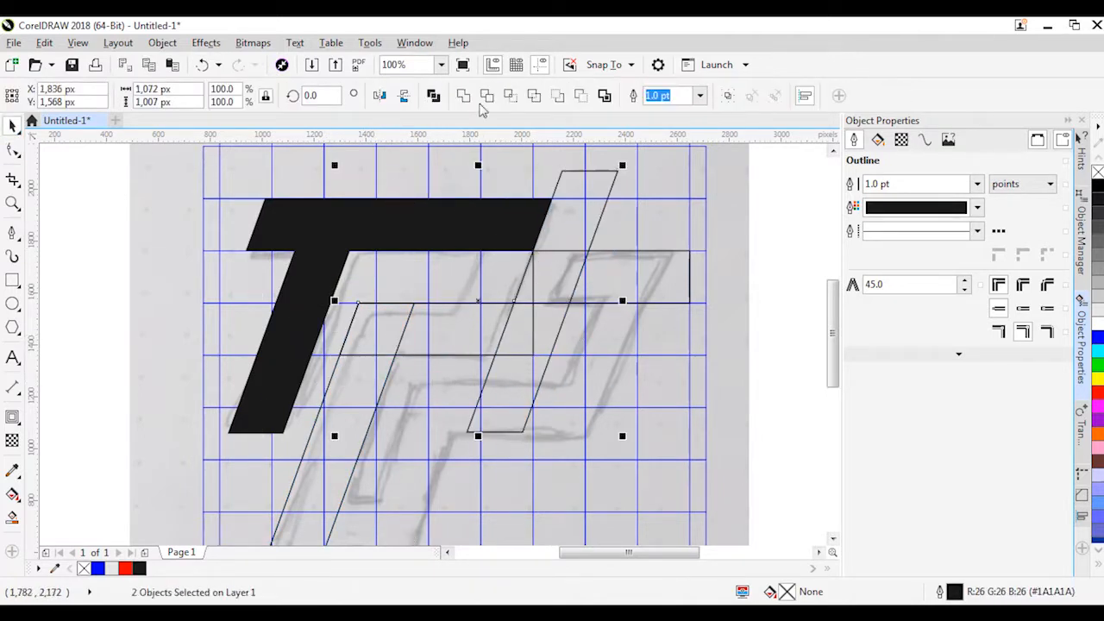
Fill the P's stem and upper arm with black and remove their outlines
click(263, 434)
click(1097, 185)
right_click(1097, 173)
scroll(419, 320, left, 2)
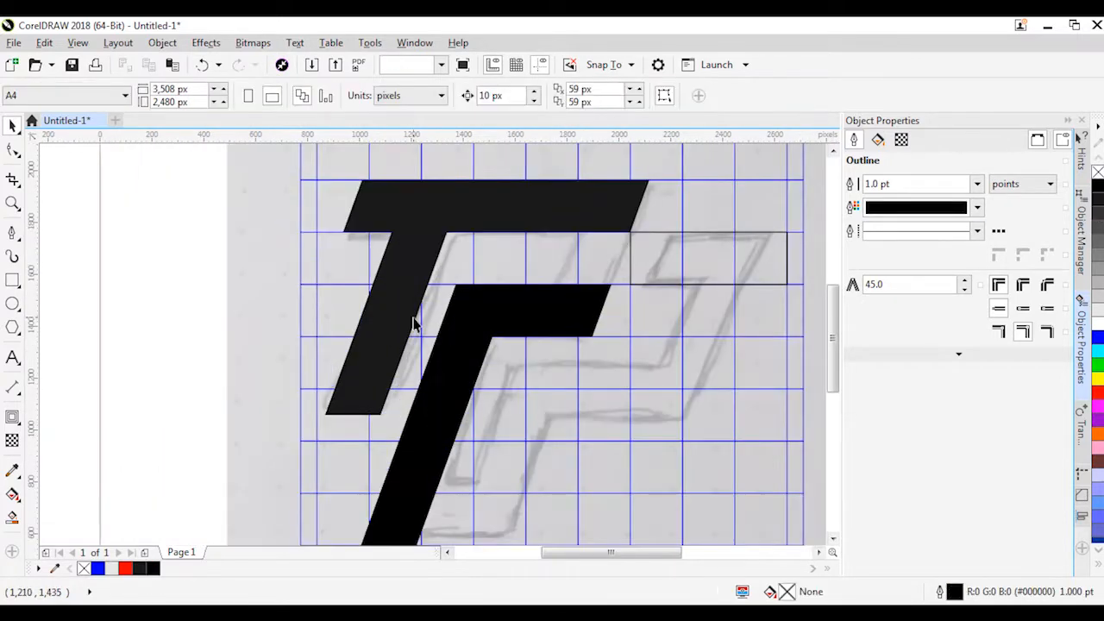
Copy the T stem to the right end of the top bar and shorten it to the lower edge of the P's arm
drag(420, 320, 616, 250)
scroll(575, 320, down, 2)
scroll(629, 226, up, 2)
key(F10)
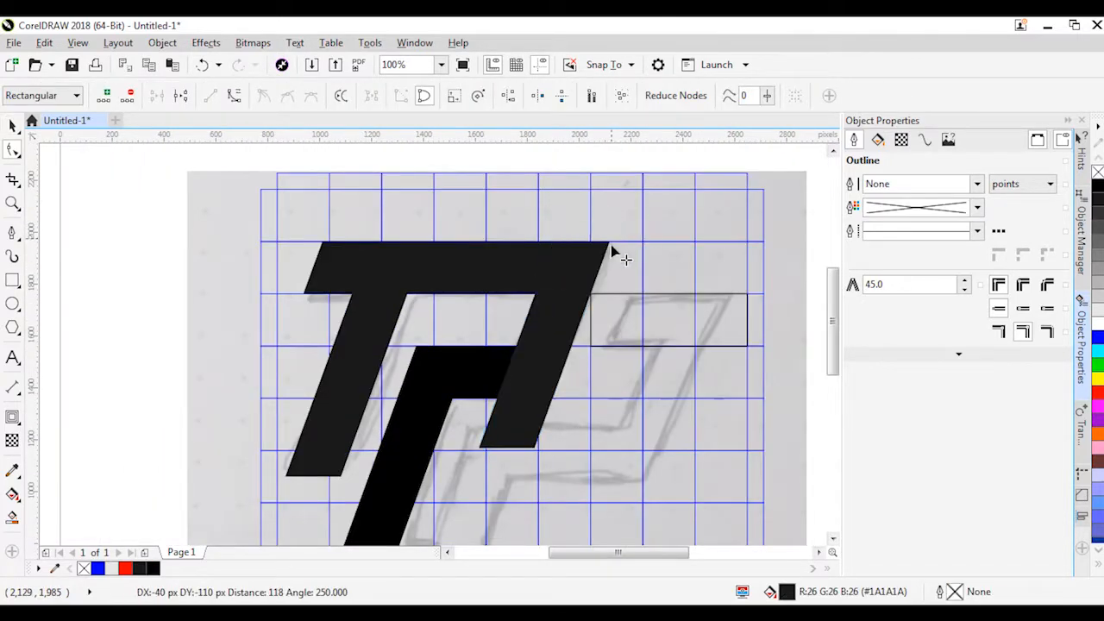
drag(477, 450, 499, 398)
scroll(501, 382, down, 2)
key(space)
scroll(417, 354, up, 2)
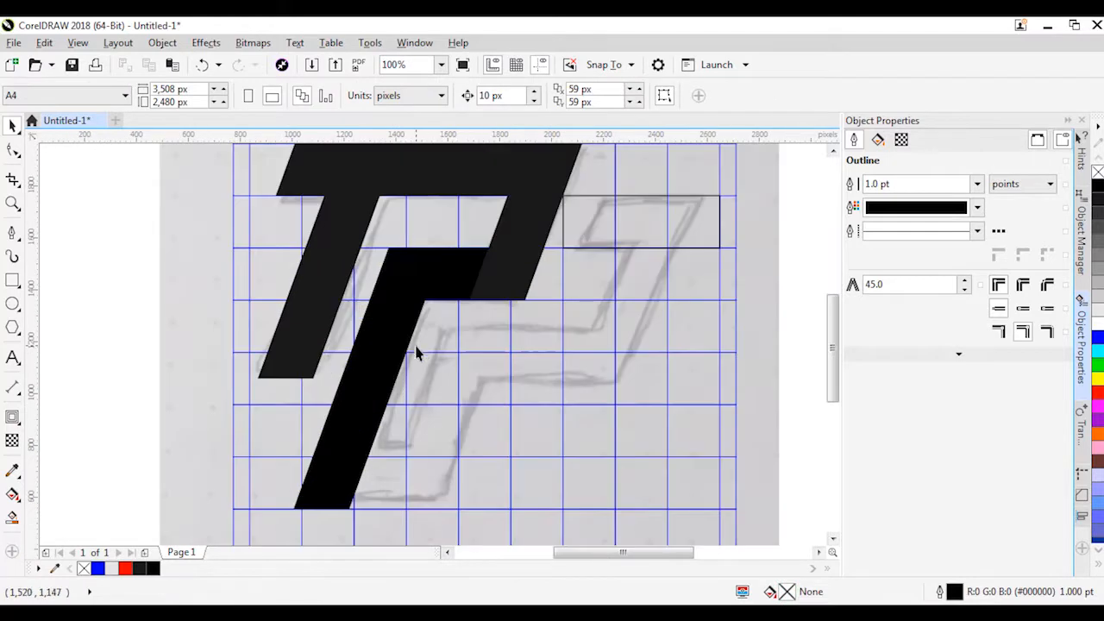
Copy the P's arm to the foot of its stem, and place a grey-outlined (#808080) copy of the stem to the right
click(443, 267)
drag(405, 250, 345, 424)
drag(389, 248, 478, 250)
scroll(466, 250, up, 2)
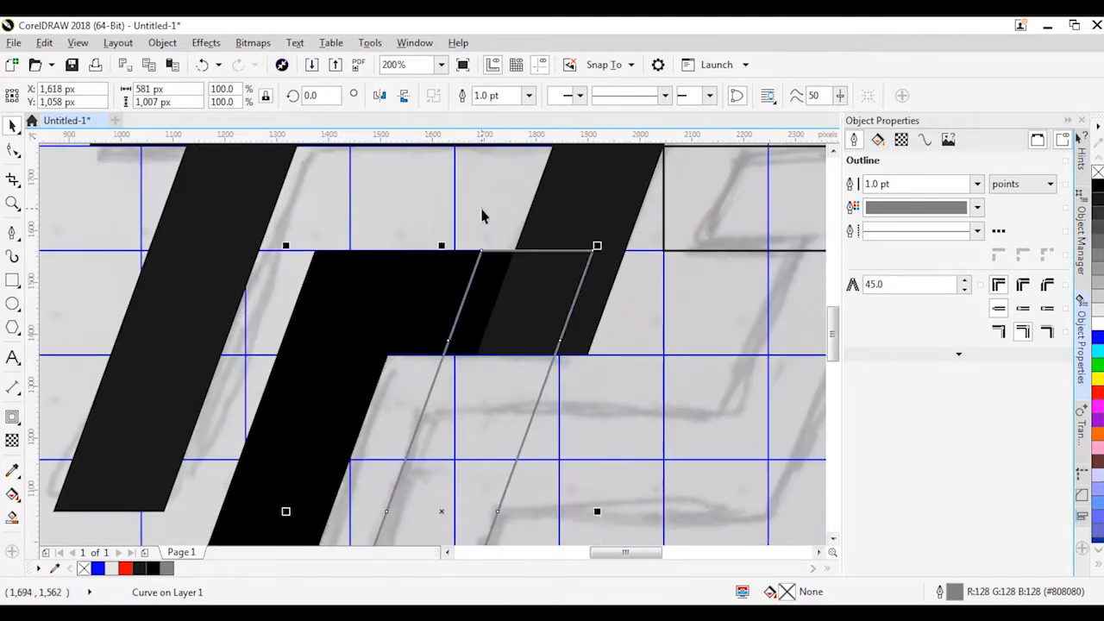
scroll(483, 216, down, 2)
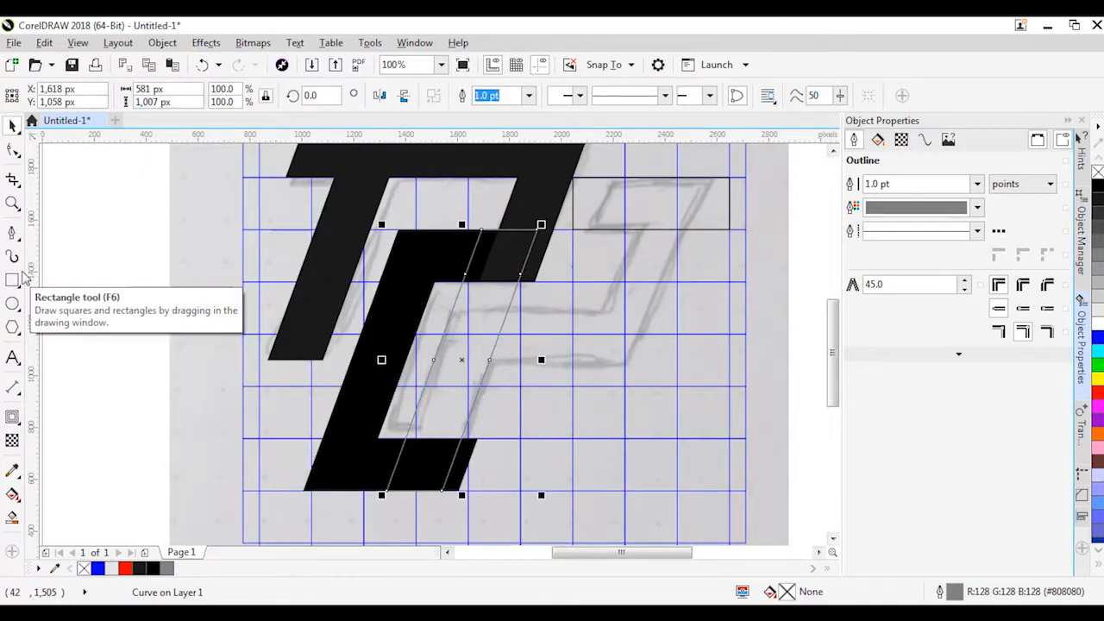
Shorten the black foot so its slanted right end lines up with the grey-outlined bar's right edge
click(13, 149)
click(388, 486)
drag(477, 440, 464, 440)
Draw a one-cell helper square in the fourth row and place a horizontal guideline through its centre at 1,260 px
click(13, 280)
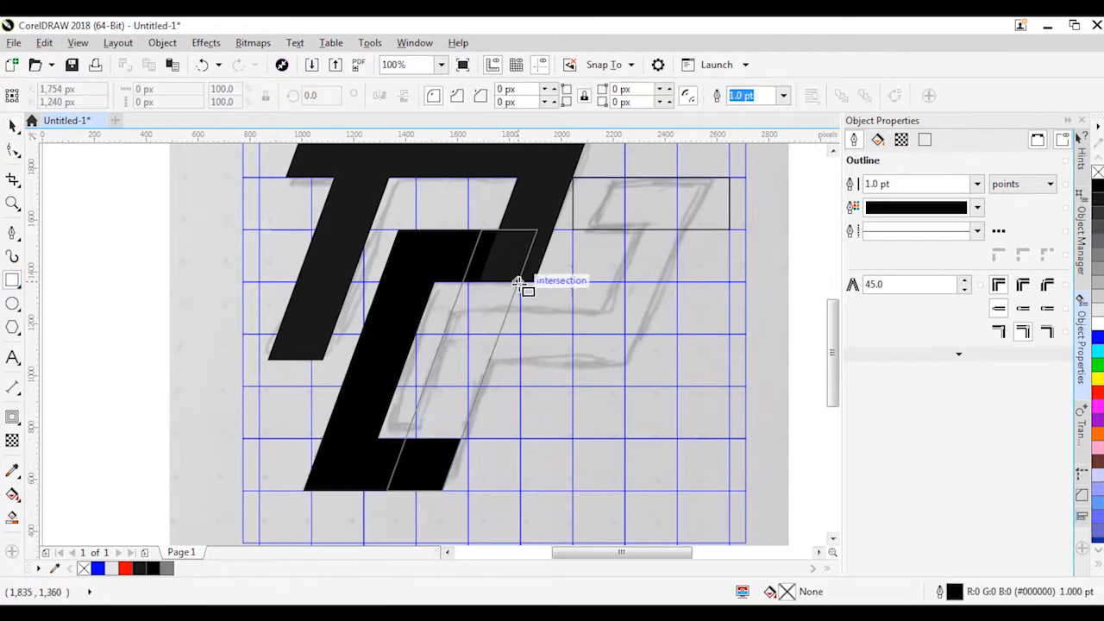
drag(625, 282, 573, 334)
drag(320, 135, 321, 307)
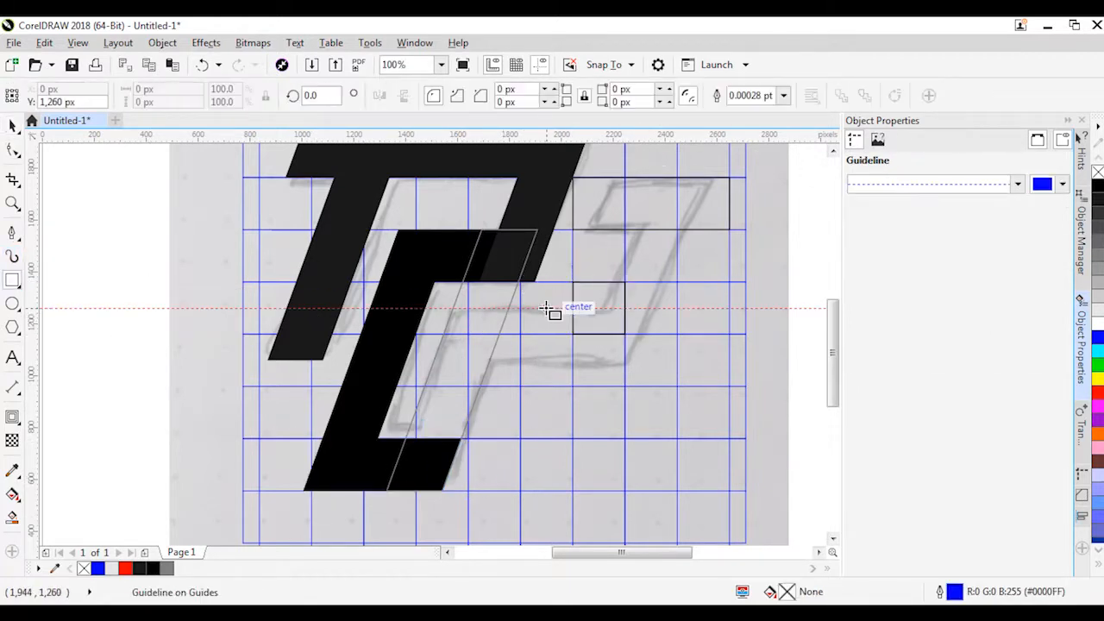
Trim the grey-outlined bar down to the guideline using a rectangle and delete the helper square
drag(549, 307, 390, 179)
shift+click(387, 279)
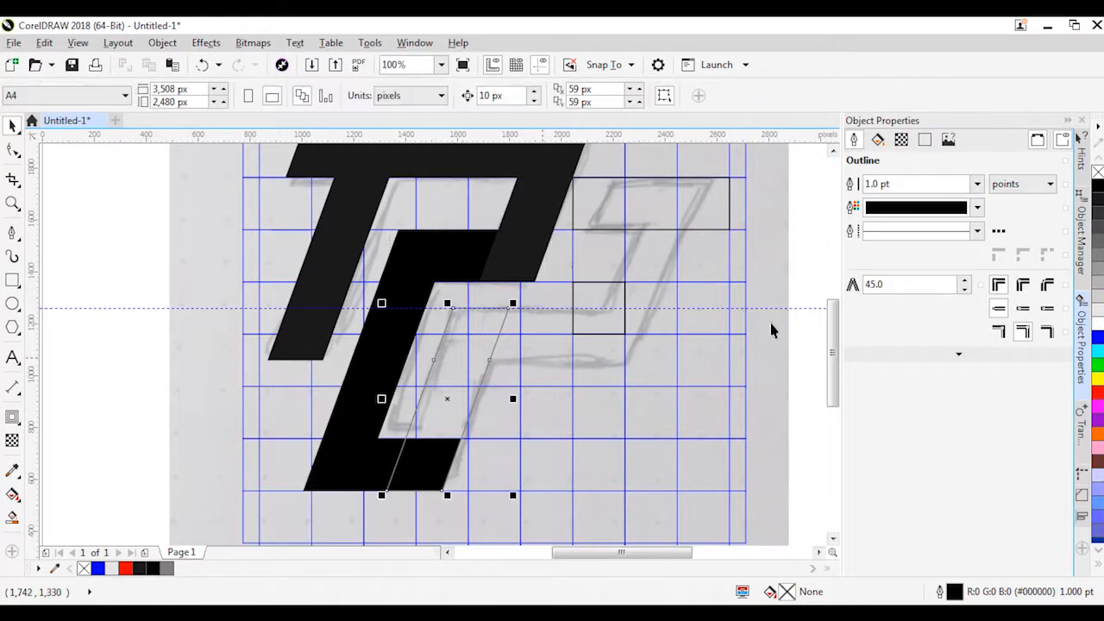
click(623, 298)
key(Delete)
scroll(468, 345, down, 3)
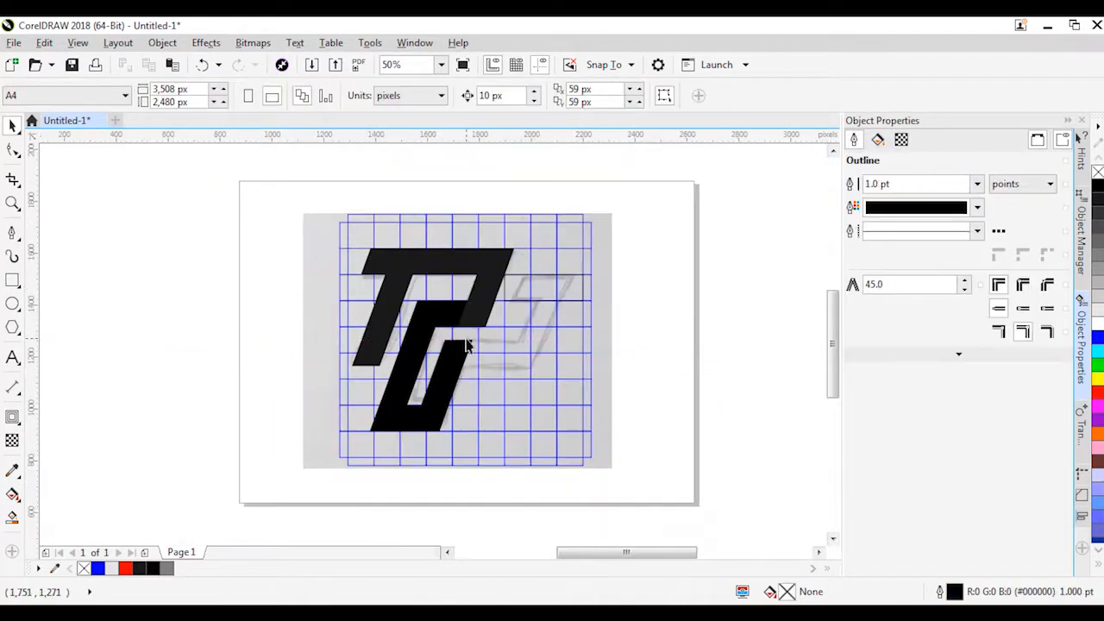
Paste a copy of the P's slanted stem, move it one grid cell to the right, and delete the unfilled helper rectangle
scroll(300, 467, up, 3)
click(370, 374)
key(ctrl+v)
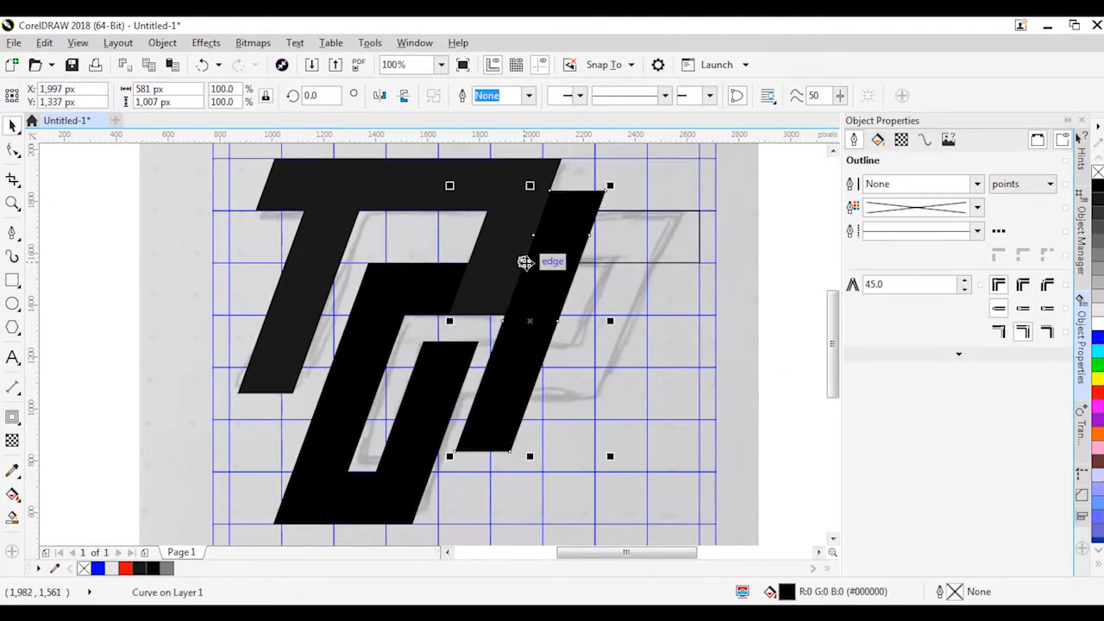
drag(525, 253, 579, 265)
click(615, 259)
key(Delete)
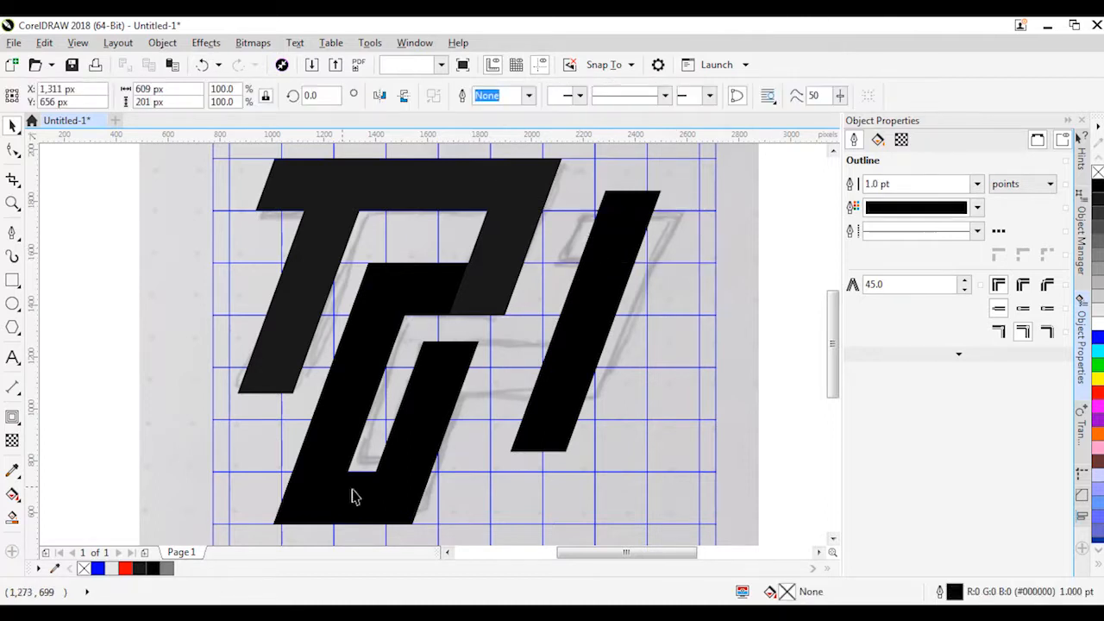
Copy the P's black foot up to the grid row just below the T's top bar, between the T and the new slanted bar
drag(332, 474, 544, 264)
key(F10)
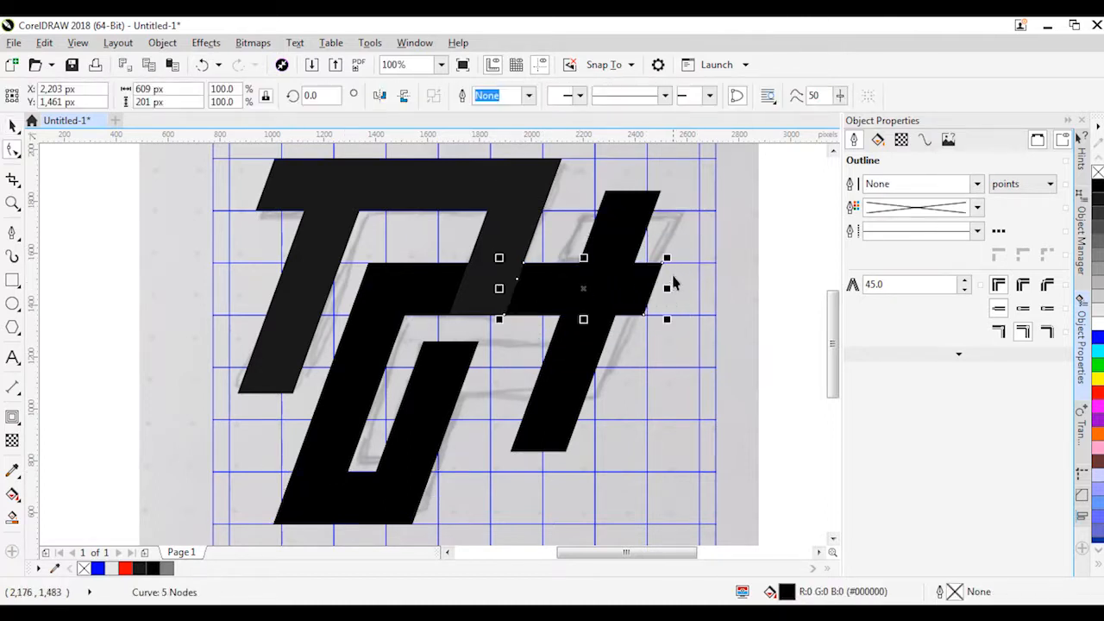
drag(523, 268, 542, 215)
Lower the new slanted bar's top end to the upper arm's top edge and pull the arm's right end in behind the bar
double_click(595, 321)
mouse_move(592, 168)
mouse_down()
mouse_move(674, 204)
mouse_move(653, 210)
mouse_up()
key(space)
double_click(662, 221)
drag(663, 263, 635, 263)
key(space)
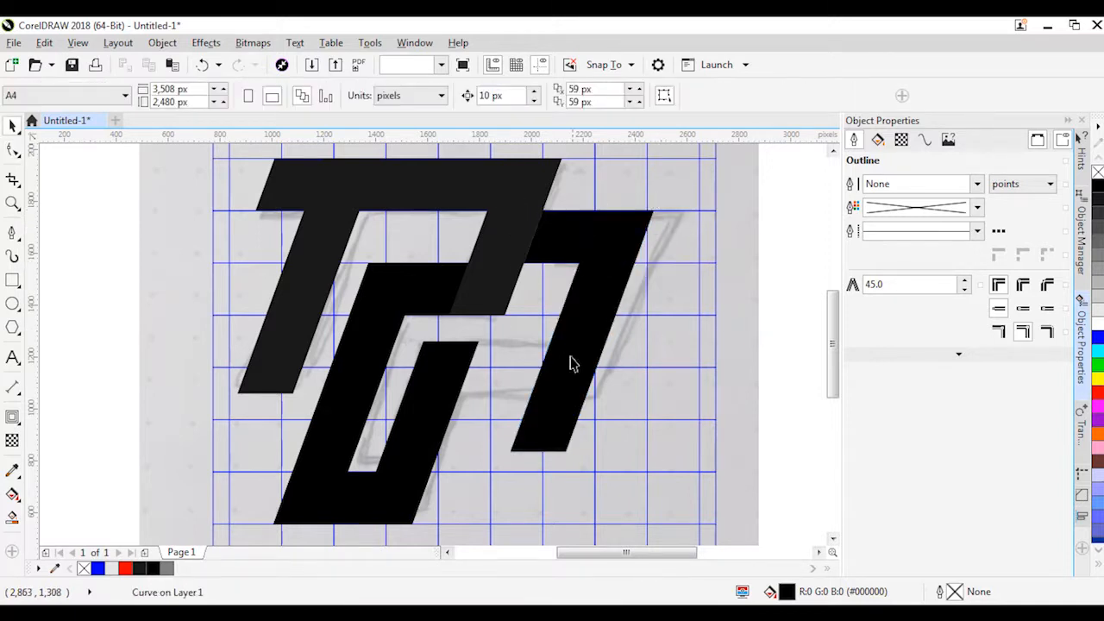
Copy the foot as a lower arm joining the P's inner bar to the right bar, and shorten that bar to the arm's lower edge
click(293, 479)
drag(450, 343, 450, 343)
double_click(549, 420)
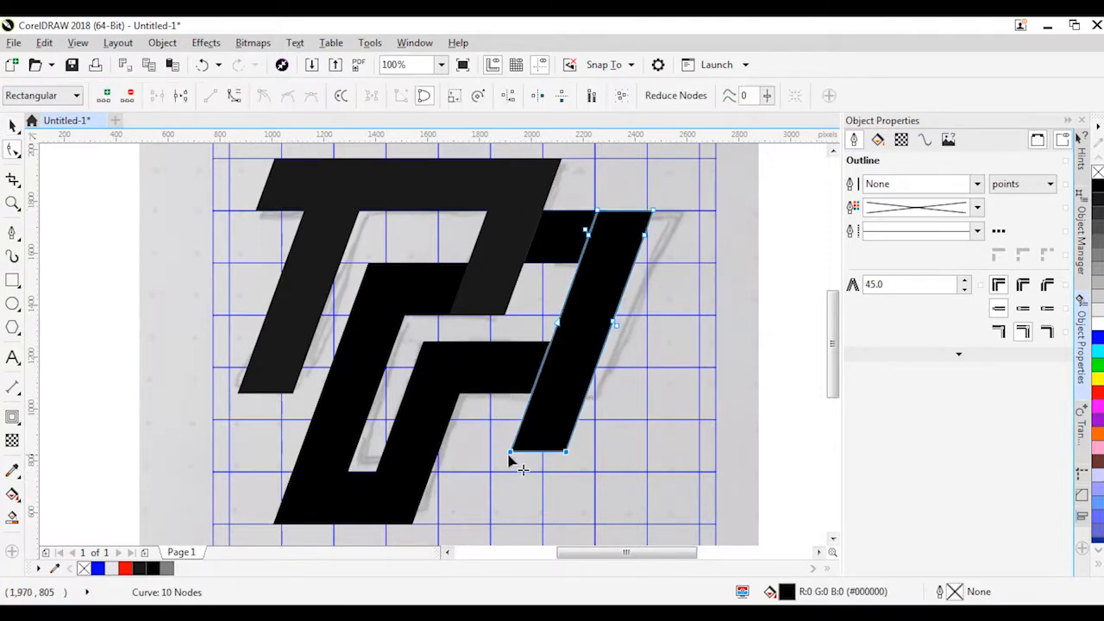
drag(530, 399, 530, 398)
scroll(539, 316, down, 1)
key(space)
click(697, 355)
scroll(466, 339, down, 1)
scroll(515, 313, up, 1)
scroll(479, 320, up, 1)
Offset a copy of the T's right slanted bar about half a cell to the right and use it to cut a gap in the upper arm
click(302, 392)
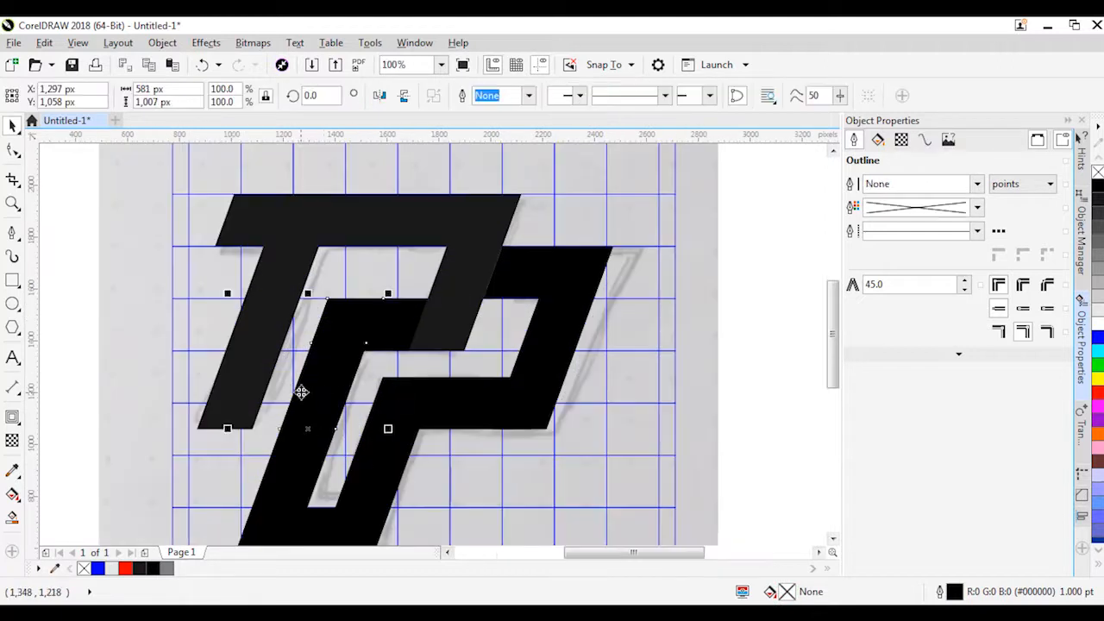
drag(450, 245, 450, 246)
key(Delete)
click(458, 279)
drag(465, 194, 494, 195)
shift+click(544, 256)
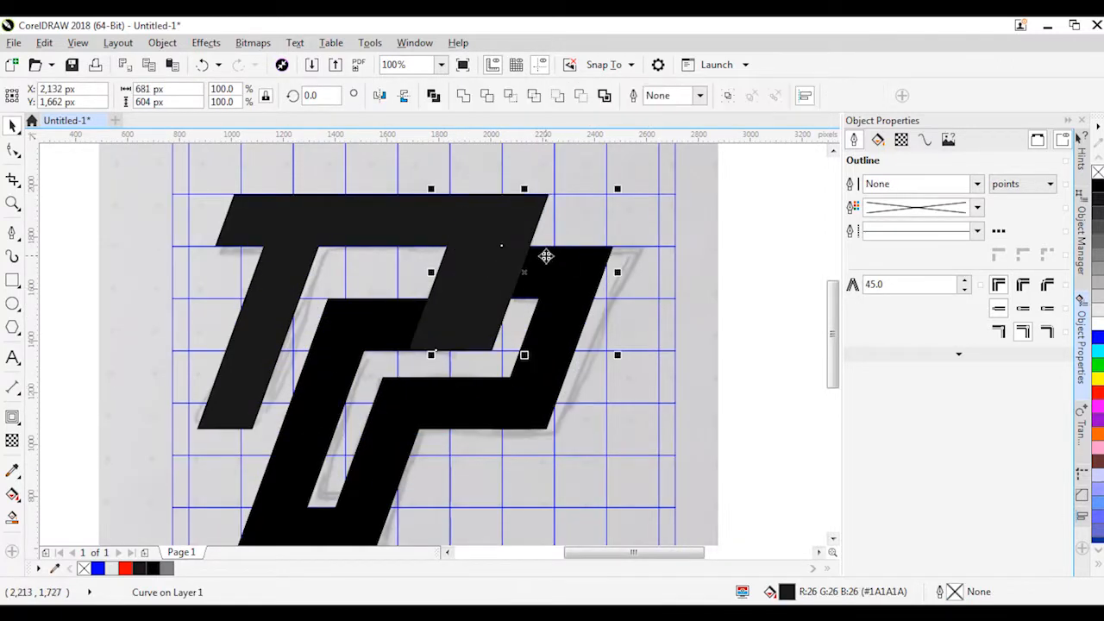
click(527, 220)
Copy all the monogram pieces to the left of the page and turn the copies into unfilled 1 pt outlines
scroll(527, 220, down, 1)
drag(265, 180, 664, 443)
drag(432, 271, 363, 299)
scroll(584, 308, down, 1)
right_click(362, 298)
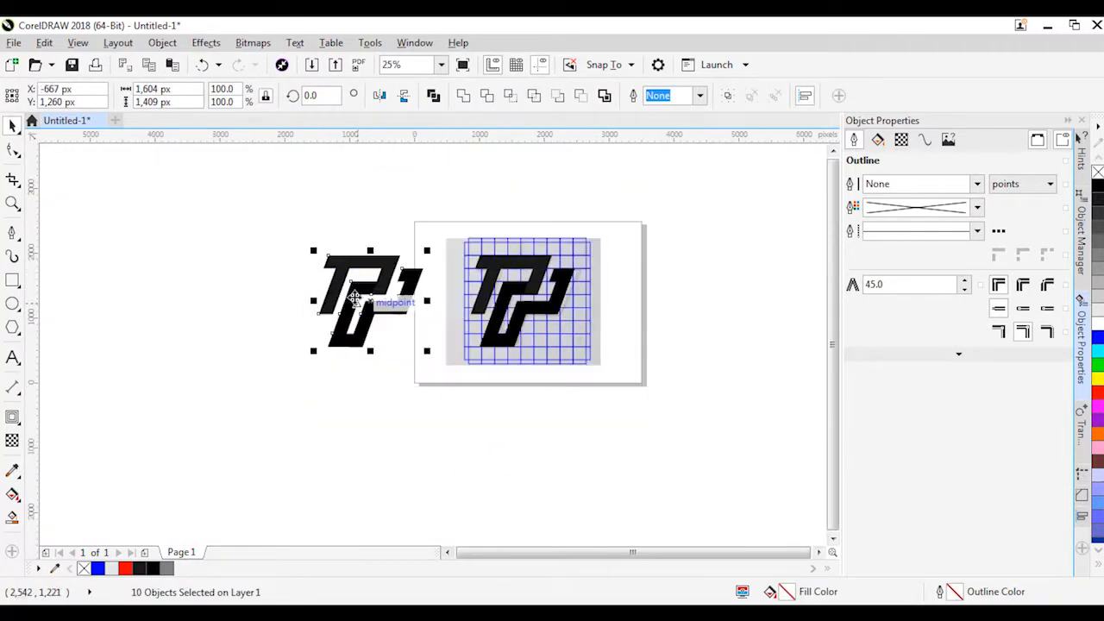
scroll(362, 299, up, 1)
key(shift+x)
Try to weld the outlined pieces into one shape and undo the weld
click(464, 95)
click(244, 195)
scroll(346, 318, up, 1)
key(ctrl+z)
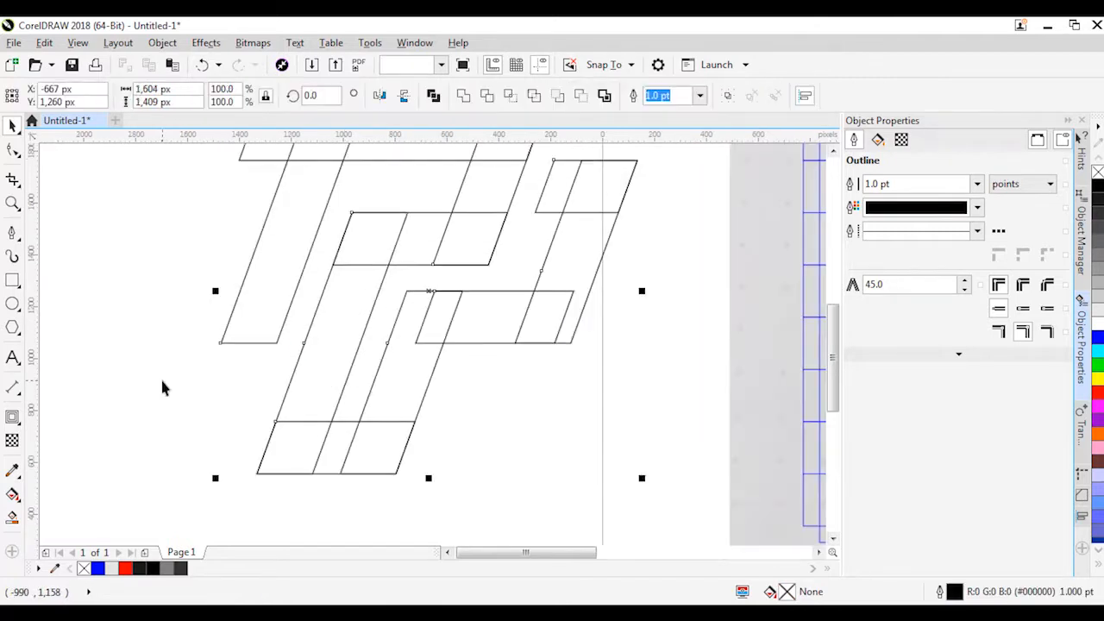
Edit the nodes near the P's foot, try welding all the outlined pieces again, and undo the weld
click(315, 425)
scroll(315, 424, up, 2)
key(F10)
scroll(371, 387, down, 3)
key(space)
drag(306, 440, 556, 207)
click(463, 95)
click(388, 363)
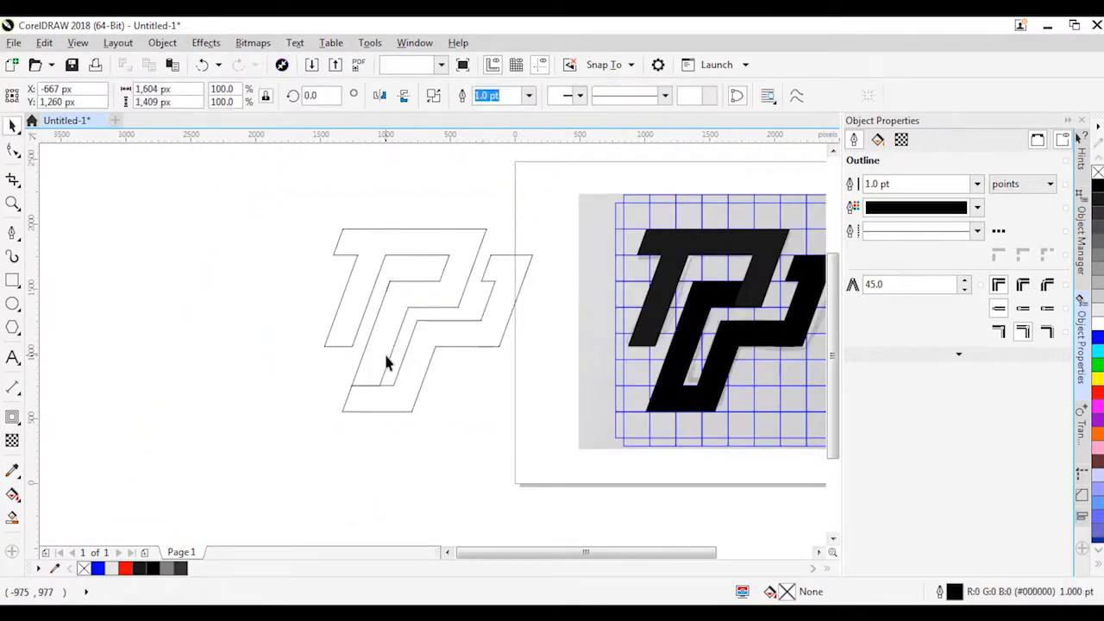
scroll(381, 387, up, 2)
key(ctrl+z)
Line up the corner nodes where the outlined P's stem and inner bar meet its foot
key(F10)
click(195, 348)
click(258, 416)
scroll(366, 444, down, 3)
key(space)
Weld all the outlined pieces into a single curve and move it farther left of the page
drag(321, 333, 466, 446)
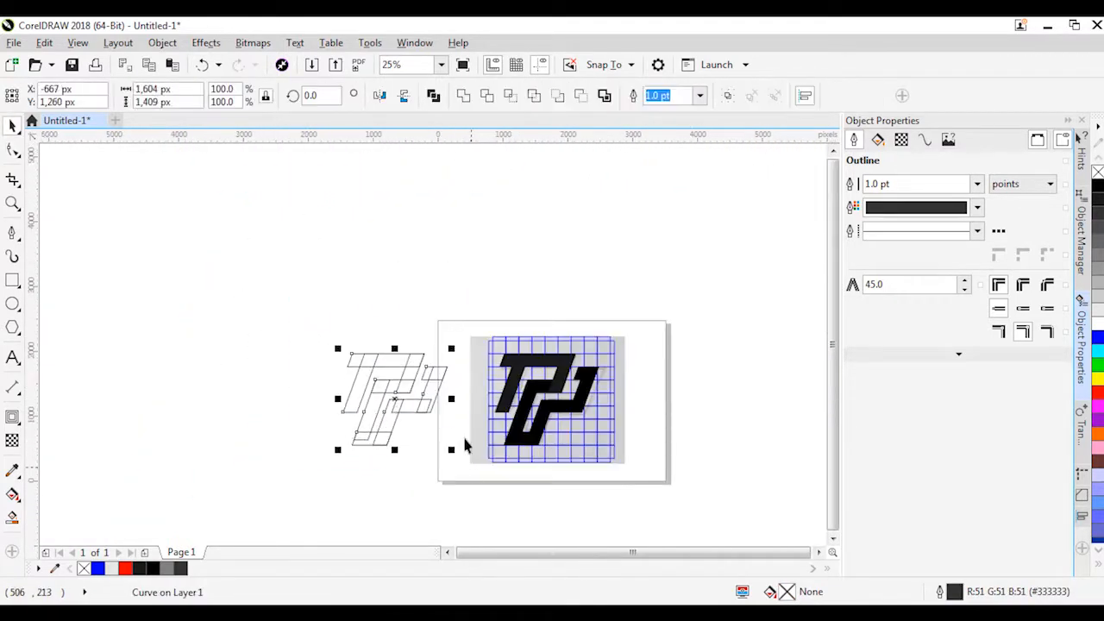
click(463, 95)
scroll(412, 440, up, 1)
drag(425, 359, 323, 362)
Delete the redundant nodes along the straight edges of the welded monogram, keeping only its corner nodes
scroll(278, 389, up, 1)
key(F10)
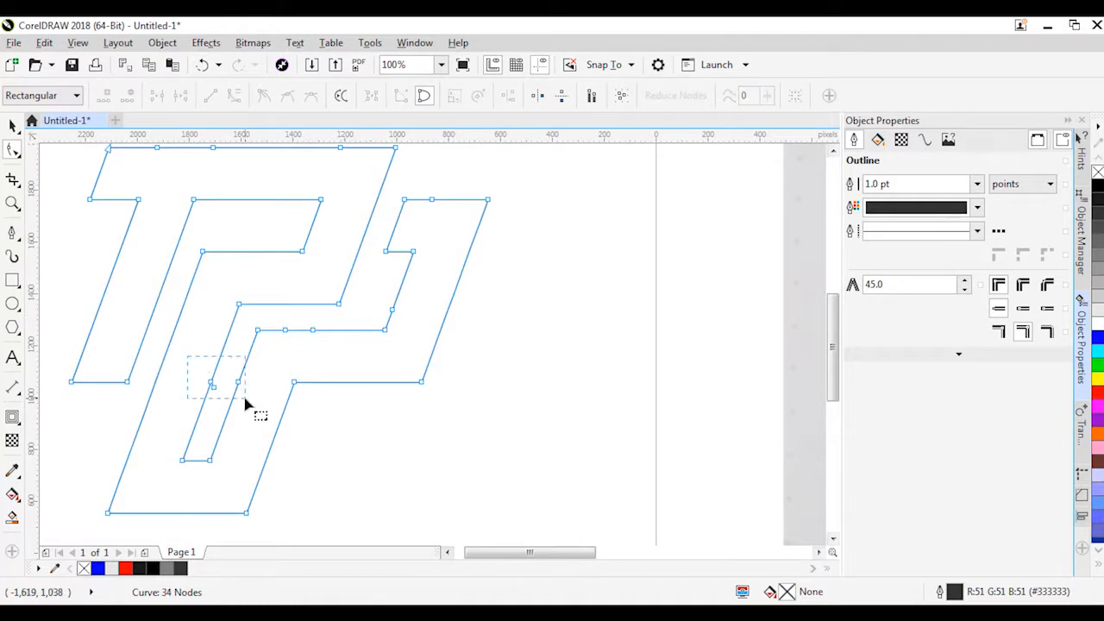
key(Delete)
scroll(462, 227, down, 1)
drag(415, 175, 303, 191)
scroll(304, 188, up, 1)
key(Delete)
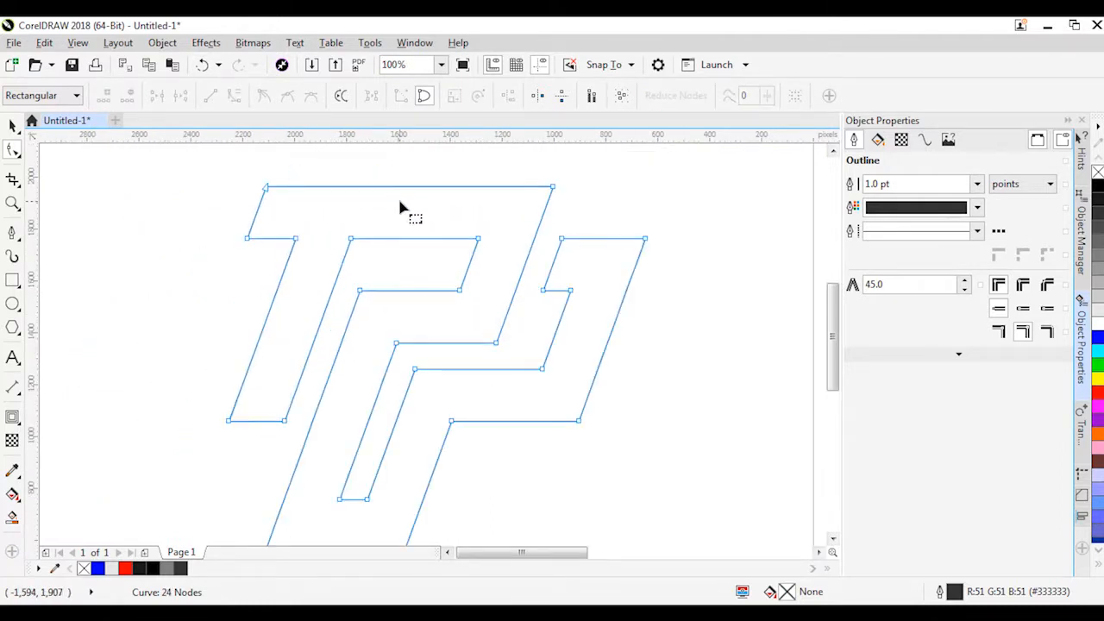
Fill the welded monogram with black and remove its outline
key(space)
scroll(459, 346, down, 1)
click(1097, 185)
right_click(1098, 173)
scroll(427, 277, down, 2)
click(451, 377)
scroll(424, 281, up, 2)
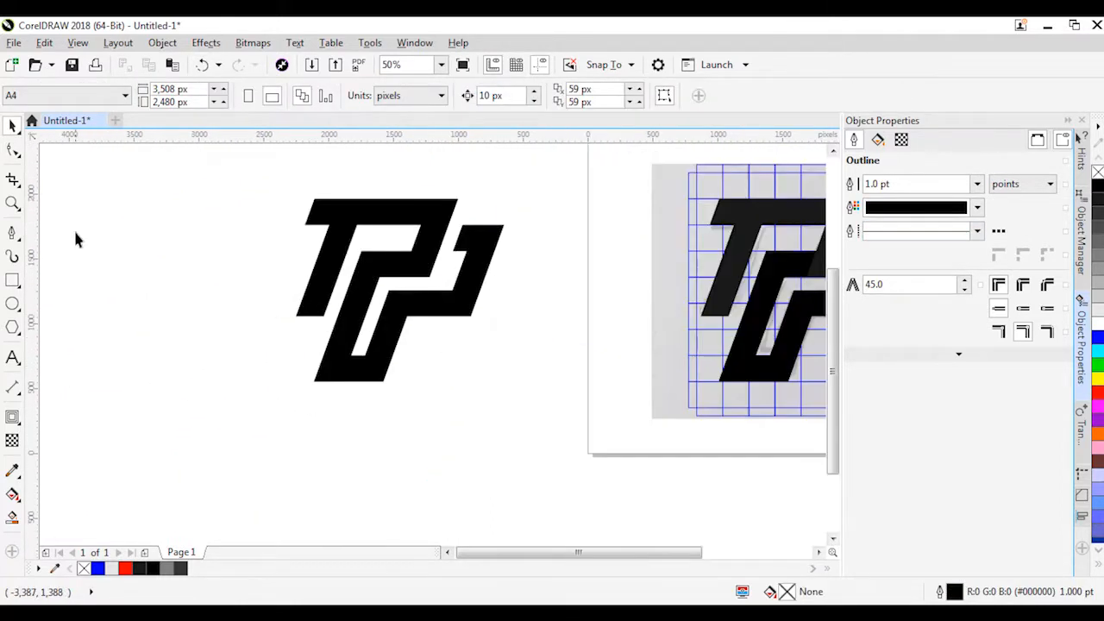
Move the black monogram farther left of the page and fill it with red #C22929
scroll(457, 271, down, 1)
drag(413, 294, 315, 295)
scroll(315, 295, up, 1)
click(877, 140)
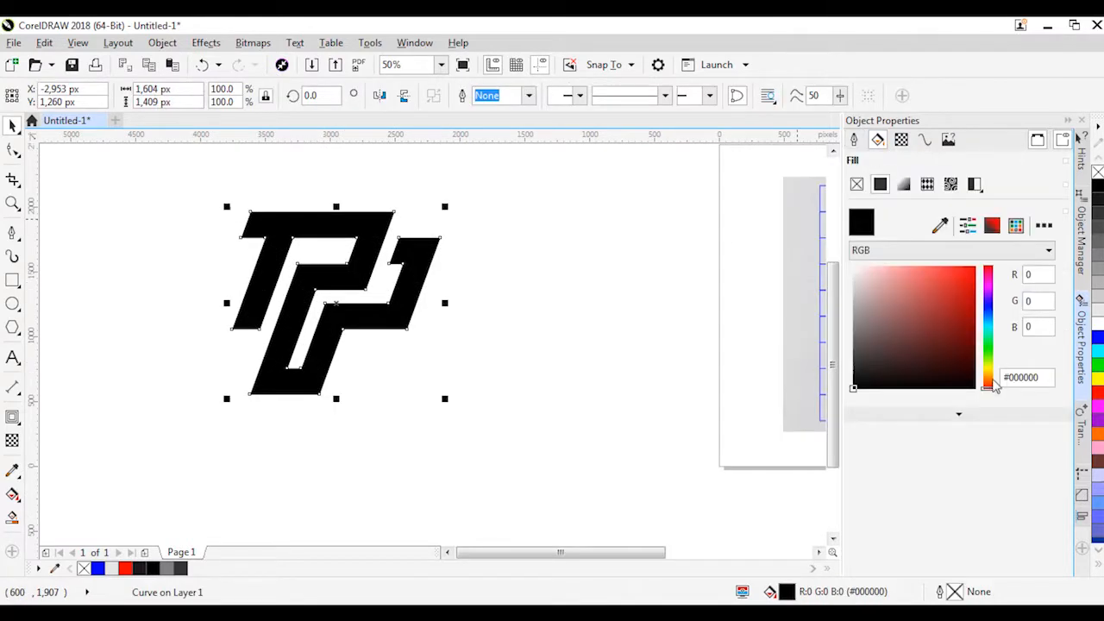
click(960, 286)
click(950, 295)
Move the red monogram farther left to leave free space between it and the page
click(425, 301)
scroll(426, 300, down, 1)
drag(415, 285, 329, 285)
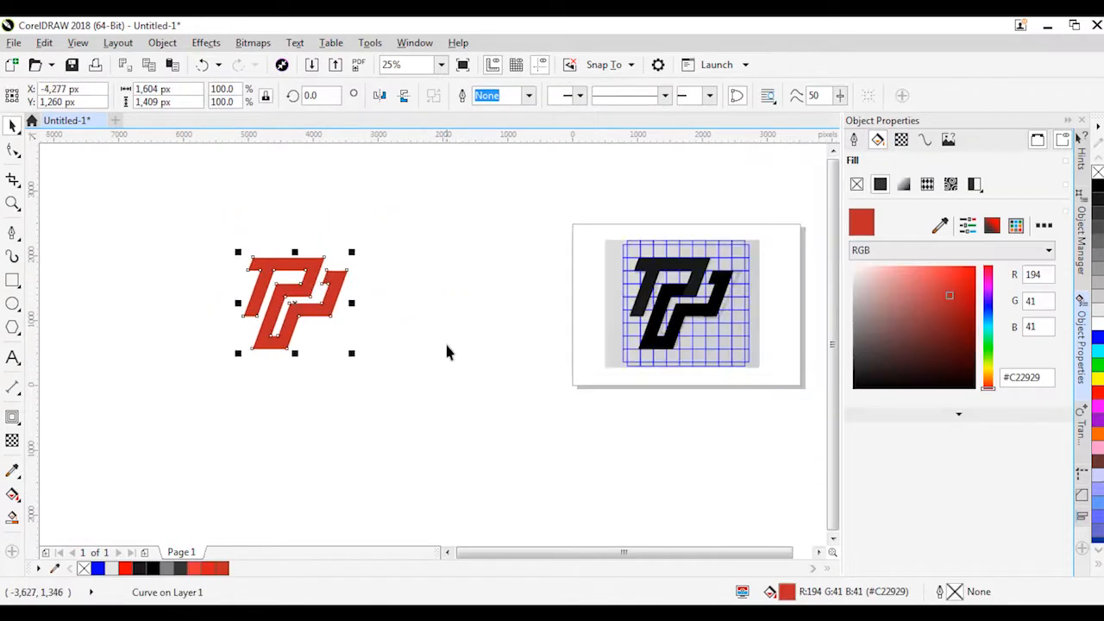
click(445, 342)
scroll(259, 290, up, 2)
scroll(391, 206, down, 1)
scroll(353, 197, up, 1)
scroll(262, 280, down, 2)
scroll(300, 292, up, 1)
scroll(299, 292, down, 1)
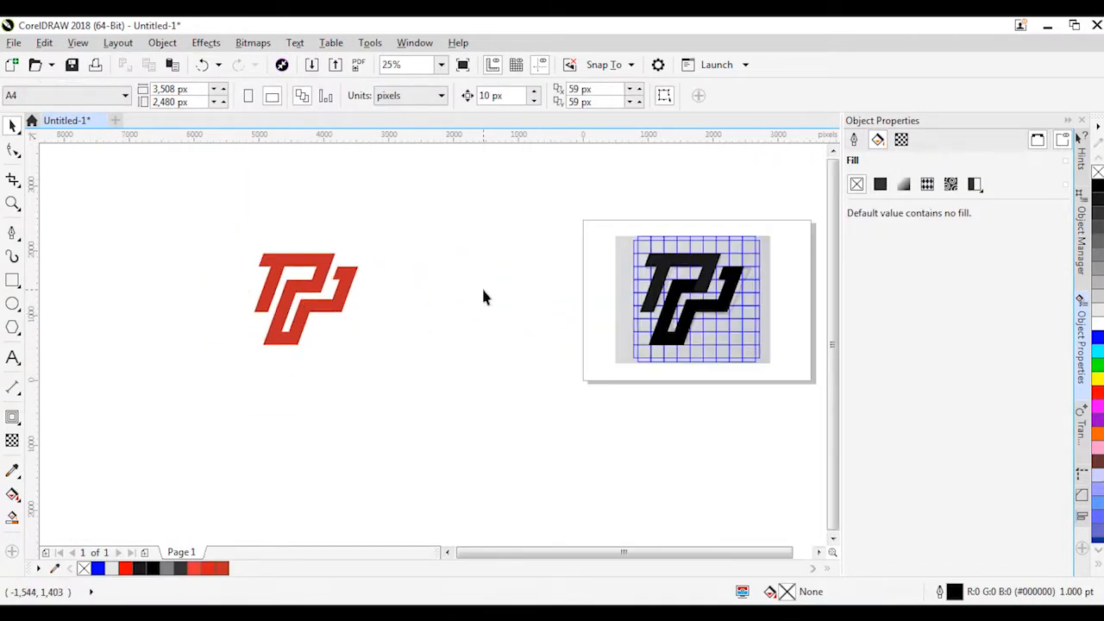
scroll(270, 281, up, 2)
scroll(301, 283, down, 2)
Add the text PAINTPROS near the red monogram and enlarge it to about 3,252 px wide
scroll(334, 312, up, 1)
key(F8)
click(426, 328)
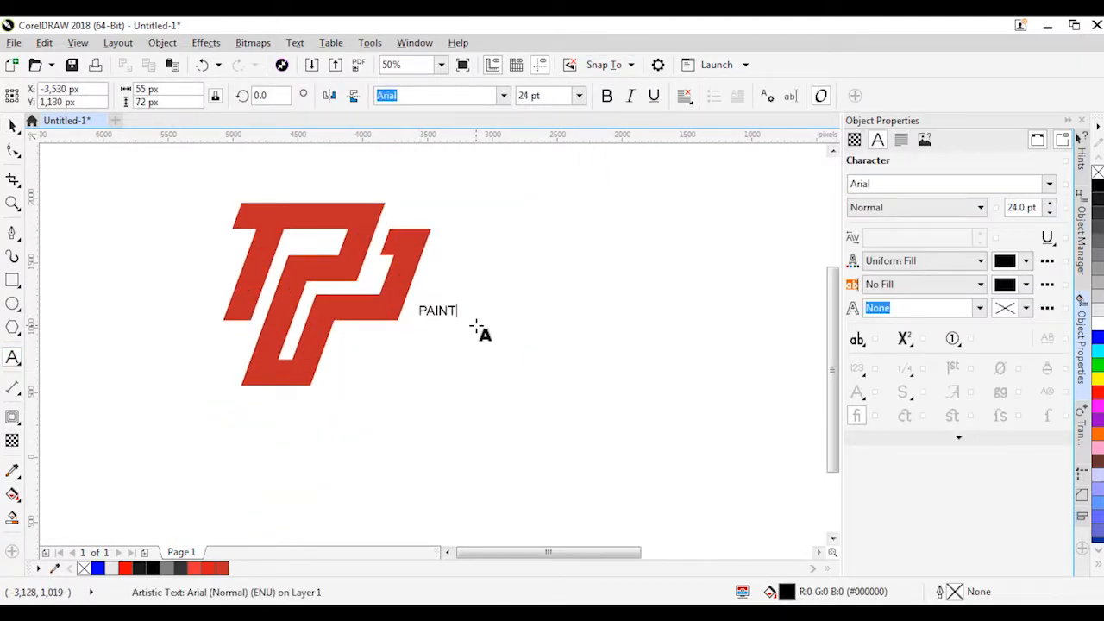
drag(492, 315, 670, 343)
Move the monogram to the left of the PAINTPROS text and shift the text slightly right, clear of it
drag(361, 244, 176, 241)
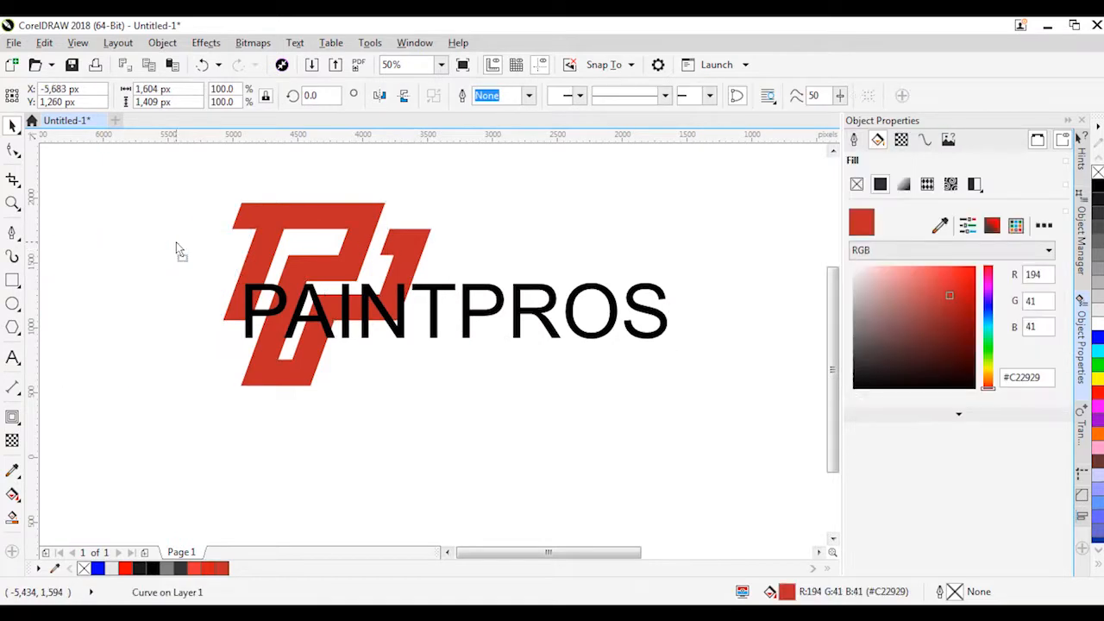
scroll(522, 299, down, 1)
key(Escape)
scroll(479, 303, up, 1)
drag(455, 281, 475, 281)
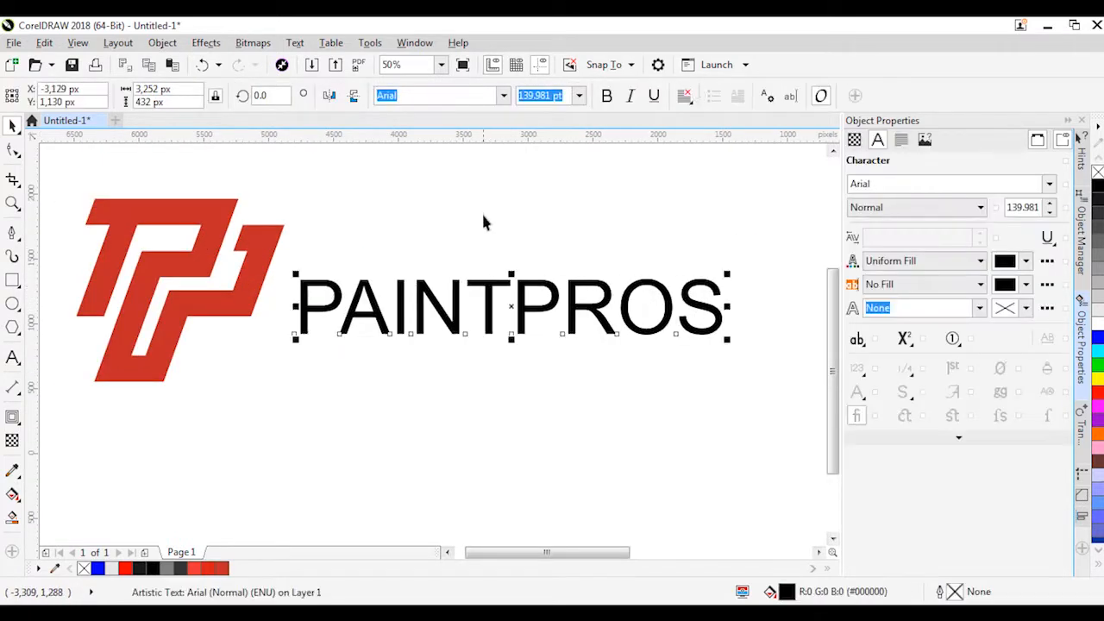
Change the PAINTPROS text to the Poppins SemiBold font
click(504, 96)
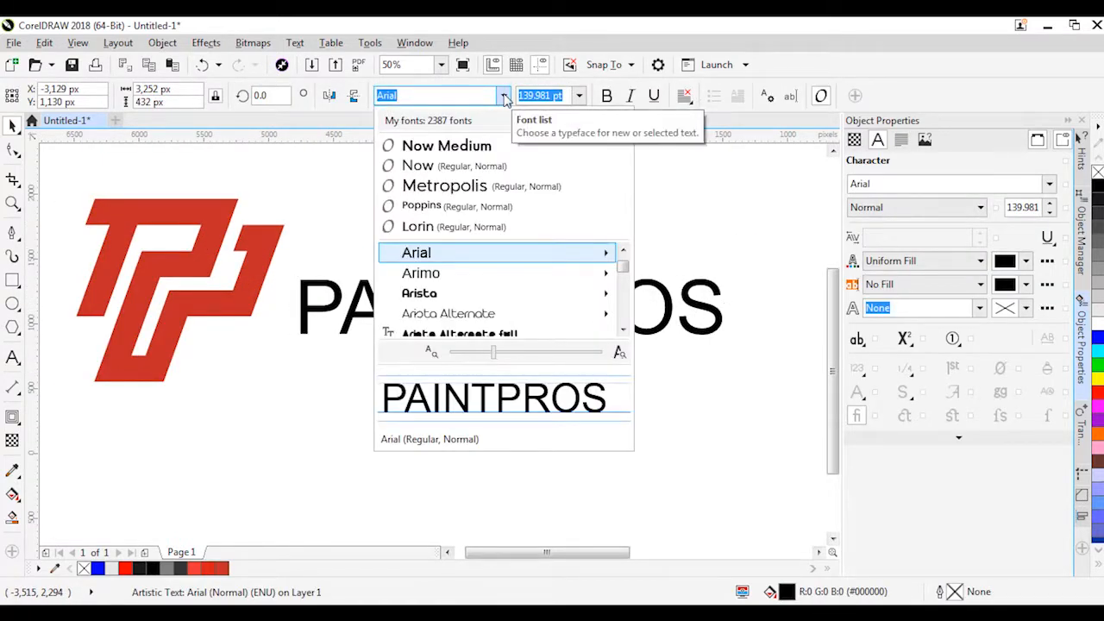
text(popp)
click(513, 330)
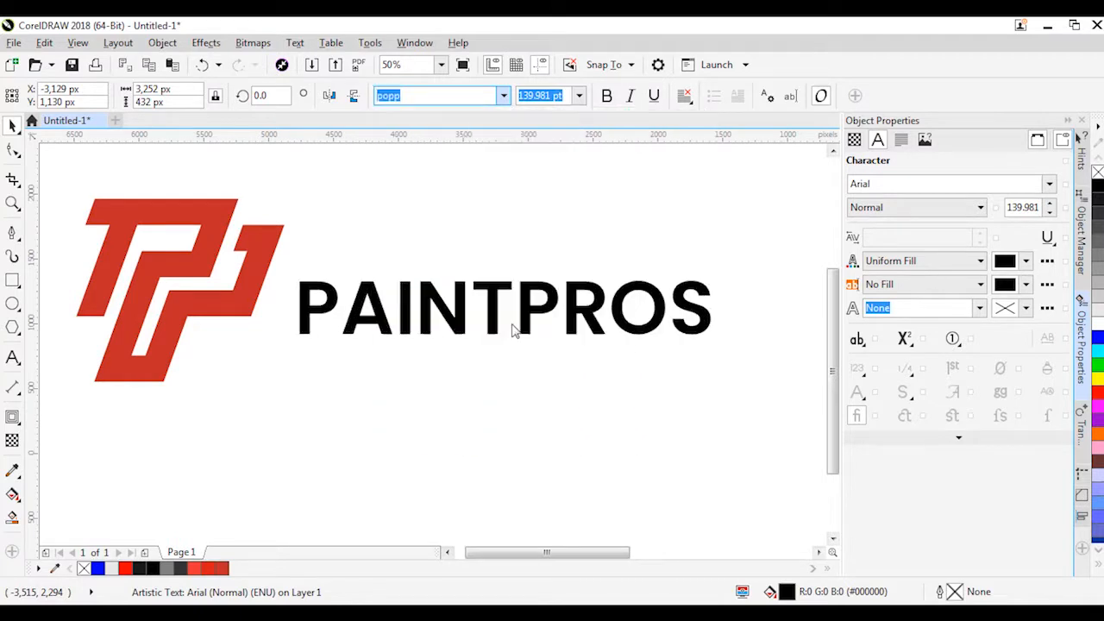
Shrink the monogram to about 1,023 × 899 px and centre the wordmark, recoloured #333333, vertically on it
click(257, 275)
drag(283, 199, 251, 195)
click(315, 302)
shift+click(234, 267)
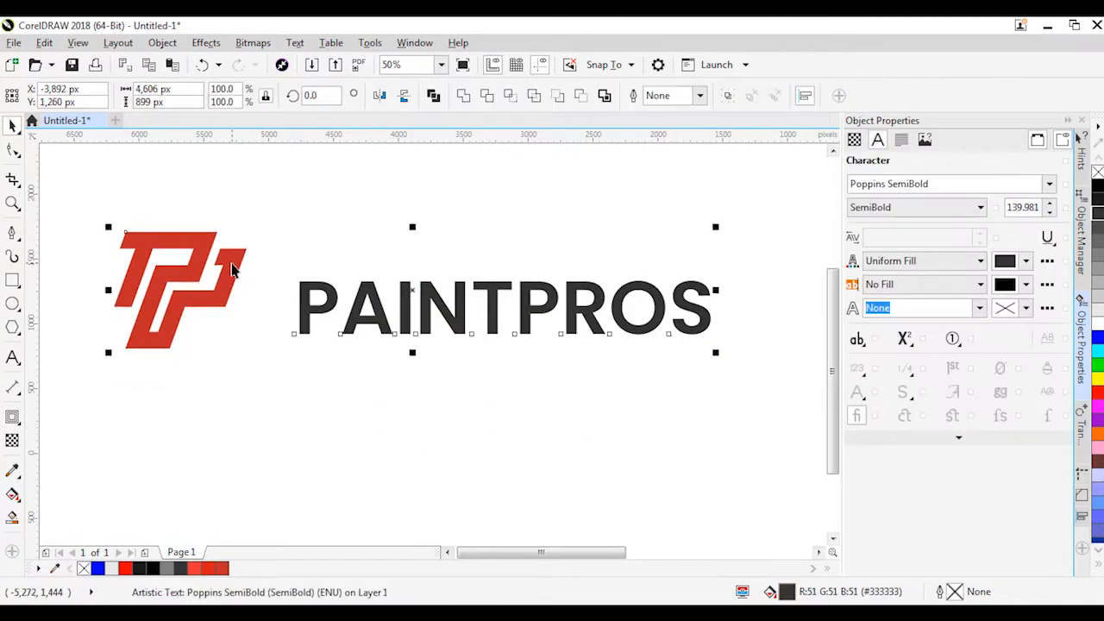
key(e)
Copy the wordmark directly below itself and change the copy to TAGLINE GOES HERE at about 80.84 pt
drag(411, 306, 412, 361)
right_click(412, 360)
double_click(445, 360)
key(ctrl+a)
text(TAGLINE)
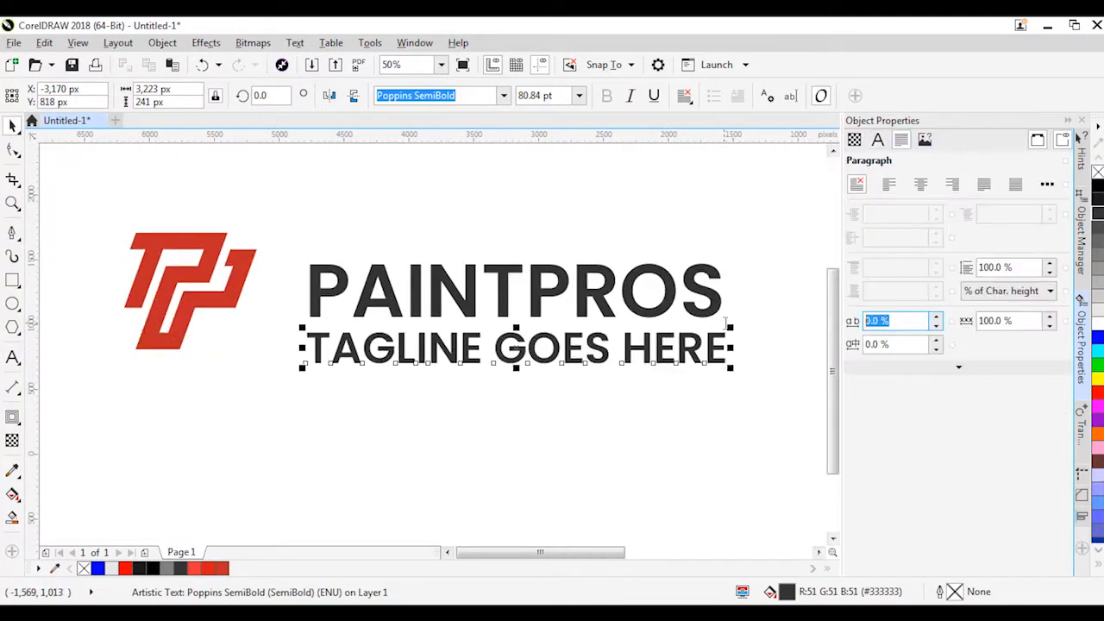
Set the tagline's character spacing to 50% and its word spacing to 150%
text(50)
key(Tab)
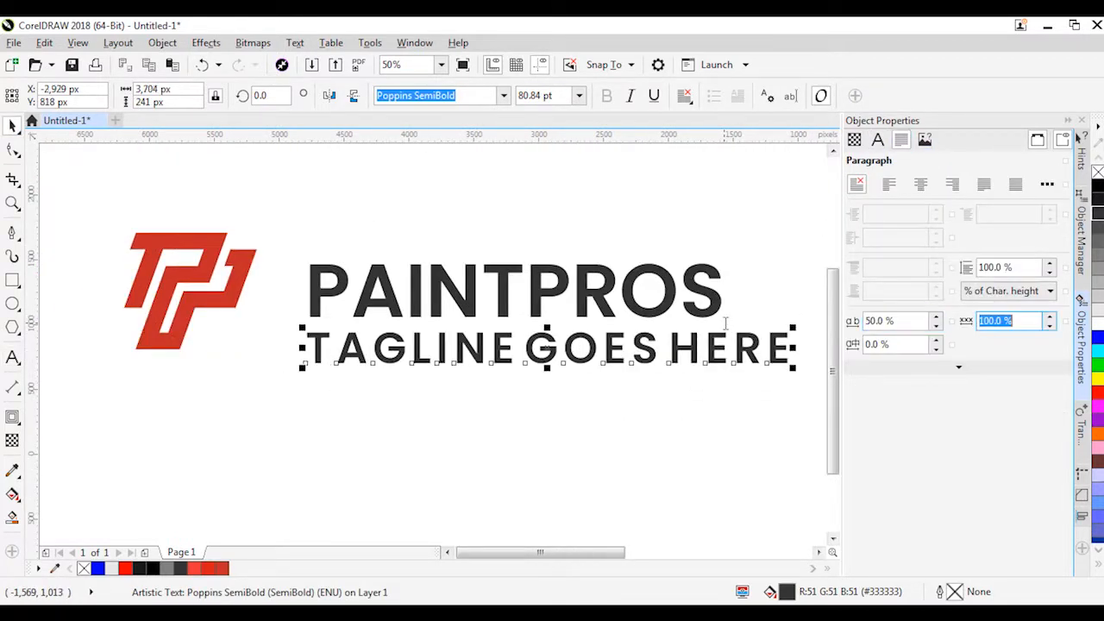
text(150)
key(Return)
Set the tagline's character spacing to 100% and word spacing to 300%, and shrink it to the wordmark's width
text(100)
key(Tab)
text(1)
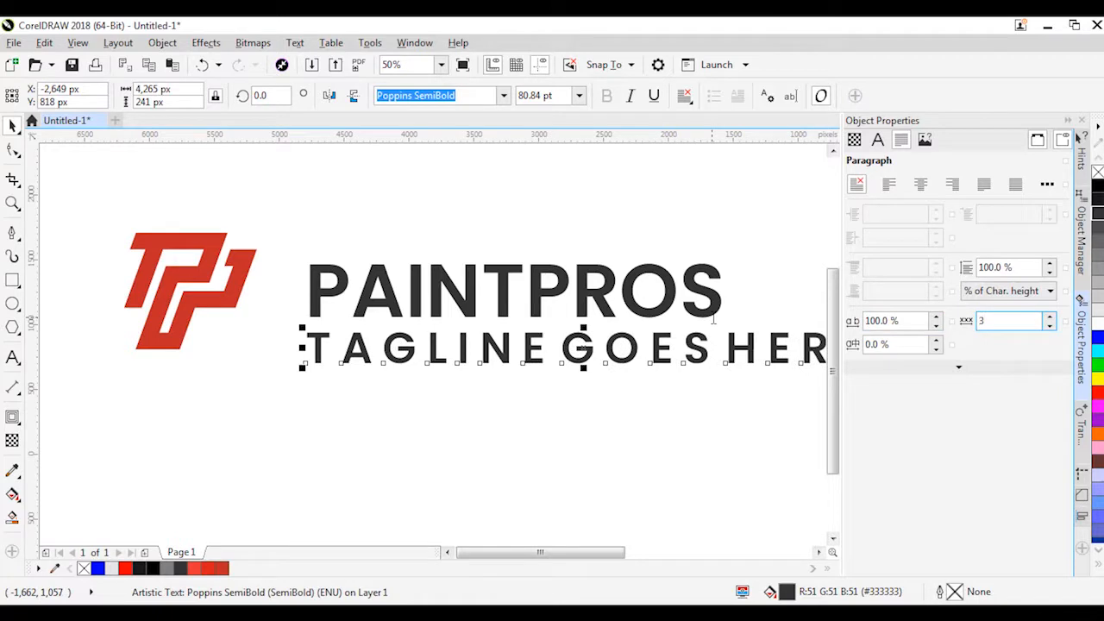
text(00)
key(Return)
scroll(713, 320, down, 1)
scroll(624, 323, up, 1)
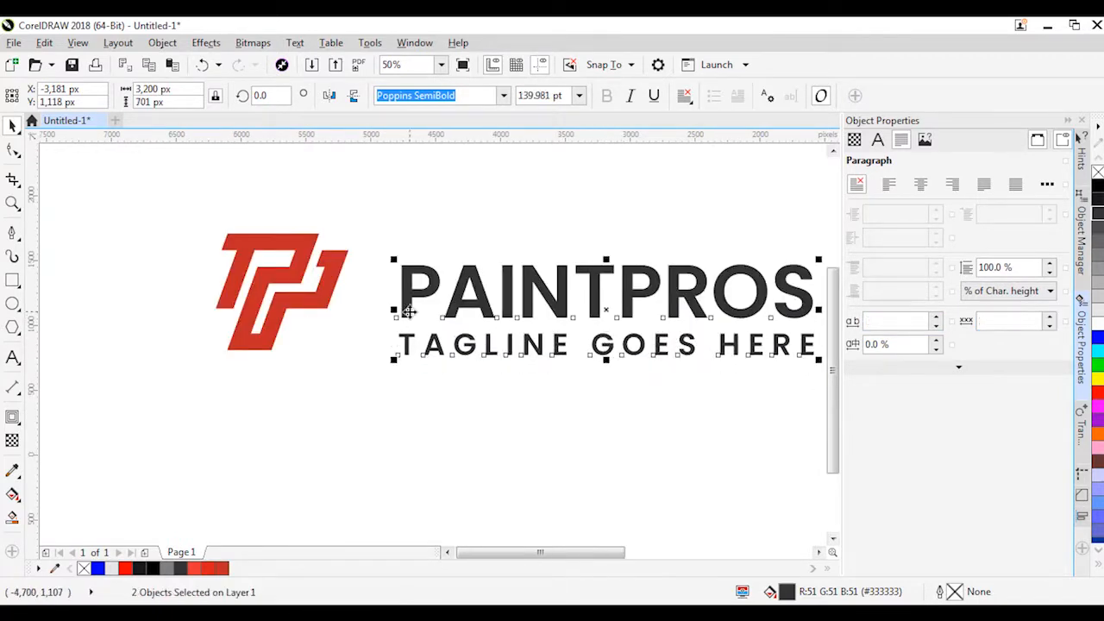
Group the PAINTPROS wordmark with its tagline and centre the group vertically on the monogram
click(411, 341)
scroll(410, 337, down, 1)
scroll(632, 336, up, 1)
drag(604, 326, 598, 328)
scroll(632, 340, down, 1)
drag(638, 367, 396, 263)
click(367, 302)
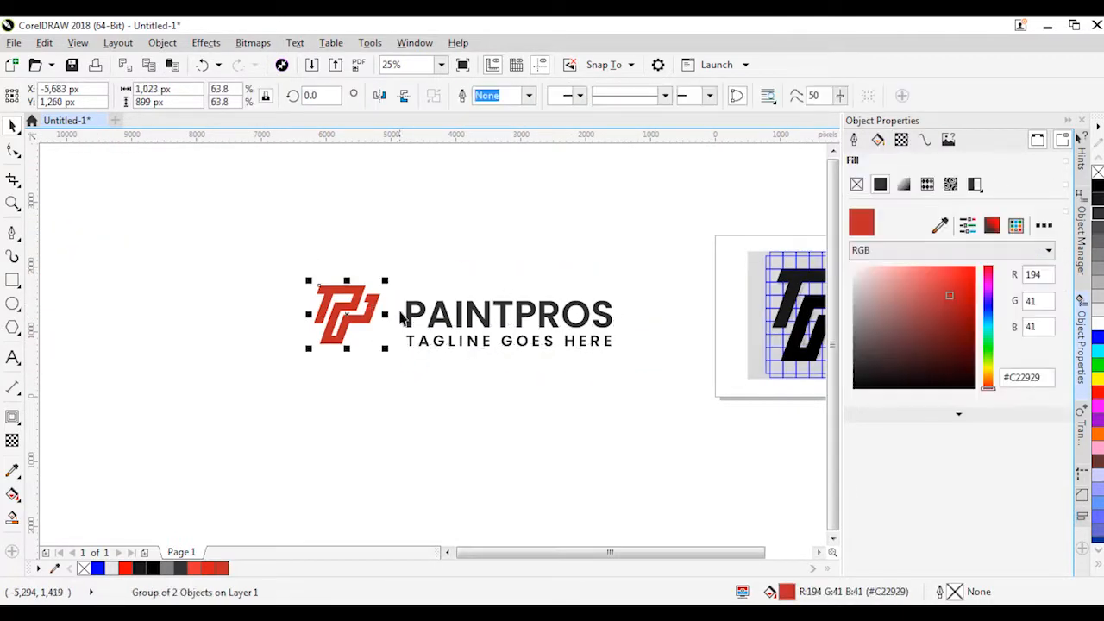
shift+click(408, 315)
key(e)
Recolour the tagline inside the text group with the red sampled from the monogram, #C22929
scroll(398, 313, up, 1)
ctrl+click(423, 369)
click(1015, 261)
click(981, 303)
click(287, 278)
scroll(498, 238, down, 1)
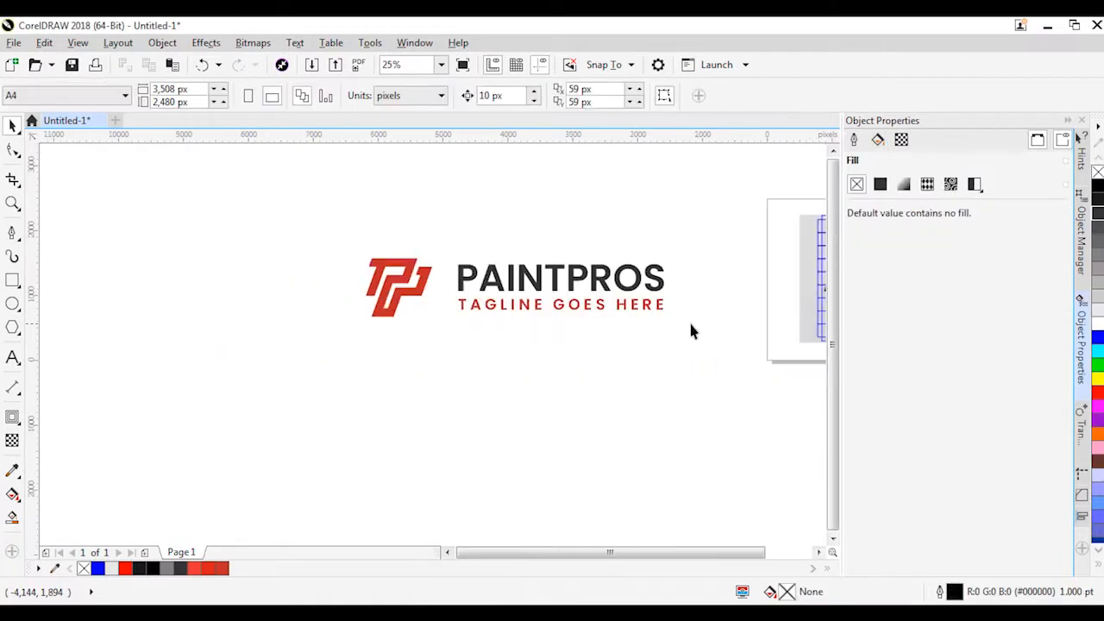
Scale the wordmark and tagline group down to make it smaller beside the monogram
click(589, 296)
scroll(589, 296, up, 1)
drag(744, 229, 689, 243)
Place a horizontal guideline at 1,439 px on the monogram's right hook and enlarge the text group to about 2,903 × 642 px between the two guidelines
drag(397, 135, 274, 238)
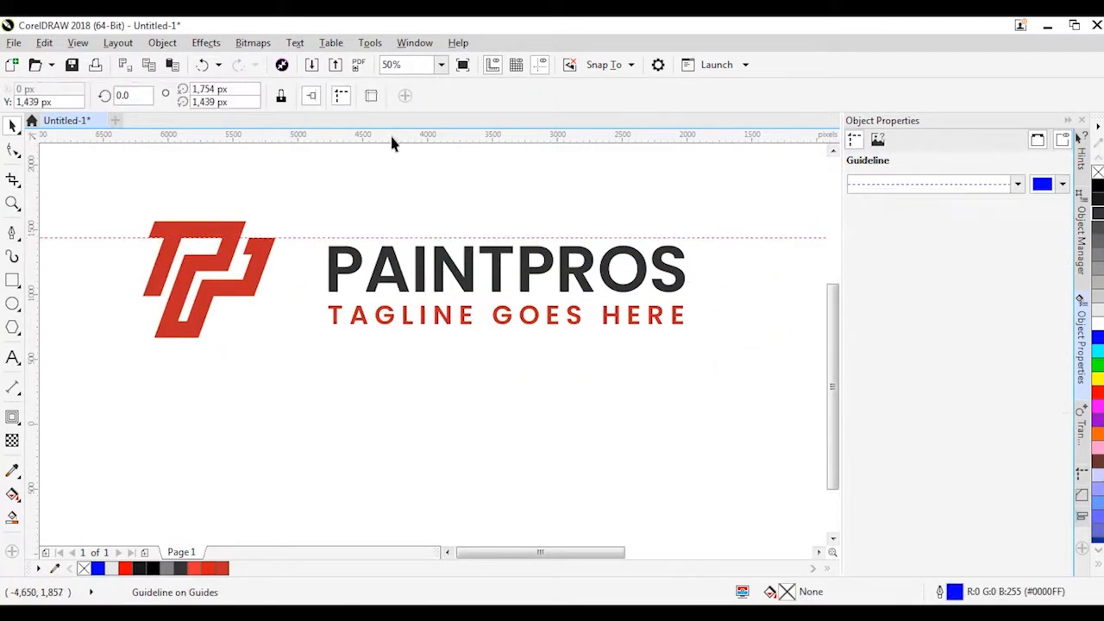
click(368, 283)
drag(690, 242, 734, 232)
drag(728, 329, 740, 323)
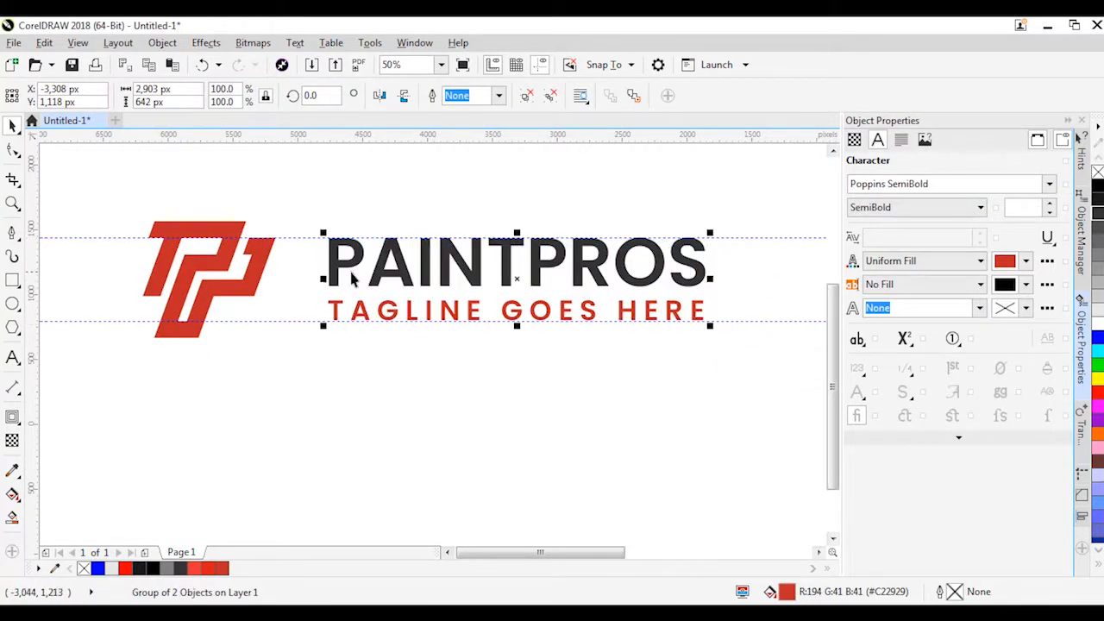
Move the text group slightly closer to the monogram and delete both horizontal guidelines
drag(352, 273, 341, 273)
click(293, 238)
key(Delete)
click(297, 321)
key(Delete)
Move the monogram and text group together further left on the empty drawing area
scroll(426, 385, down, 1)
drag(602, 402, 259, 246)
drag(401, 318, 260, 318)
click(130, 329)
Draw a 128 px high spacer rectangle on the monogram's top bar, rotate it 90°, and place two copies side by side beside the hook
scroll(131, 329, up, 1)
scroll(133, 331, up, 1)
click(12, 280)
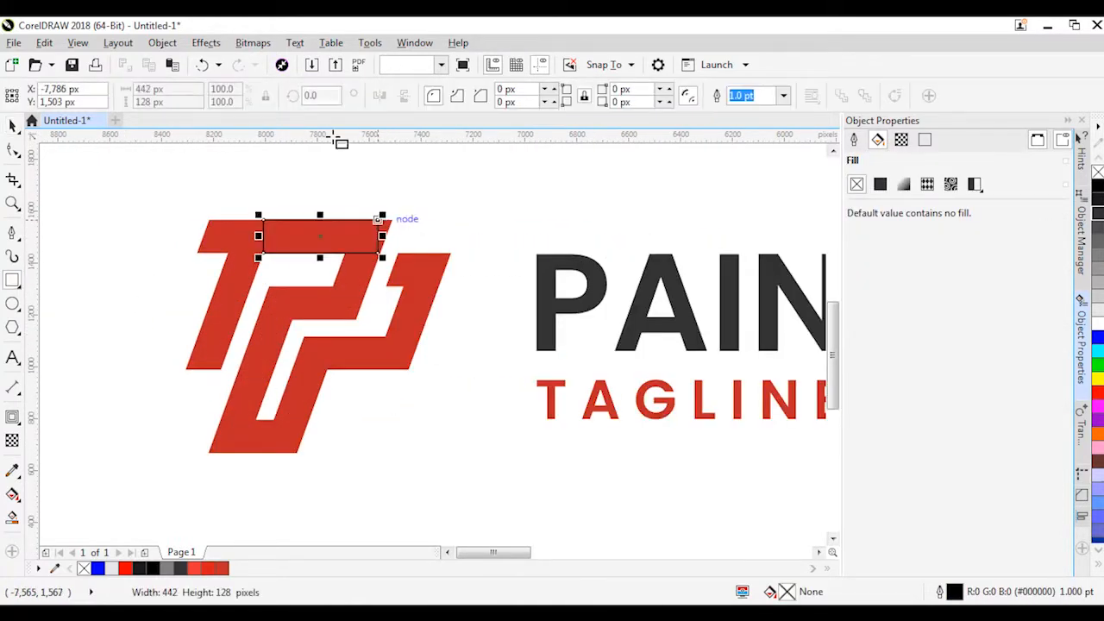
double_click(316, 95)
text(90)
key(Return)
key(space)
drag(320, 174, 333, 146)
drag(304, 232, 450, 318)
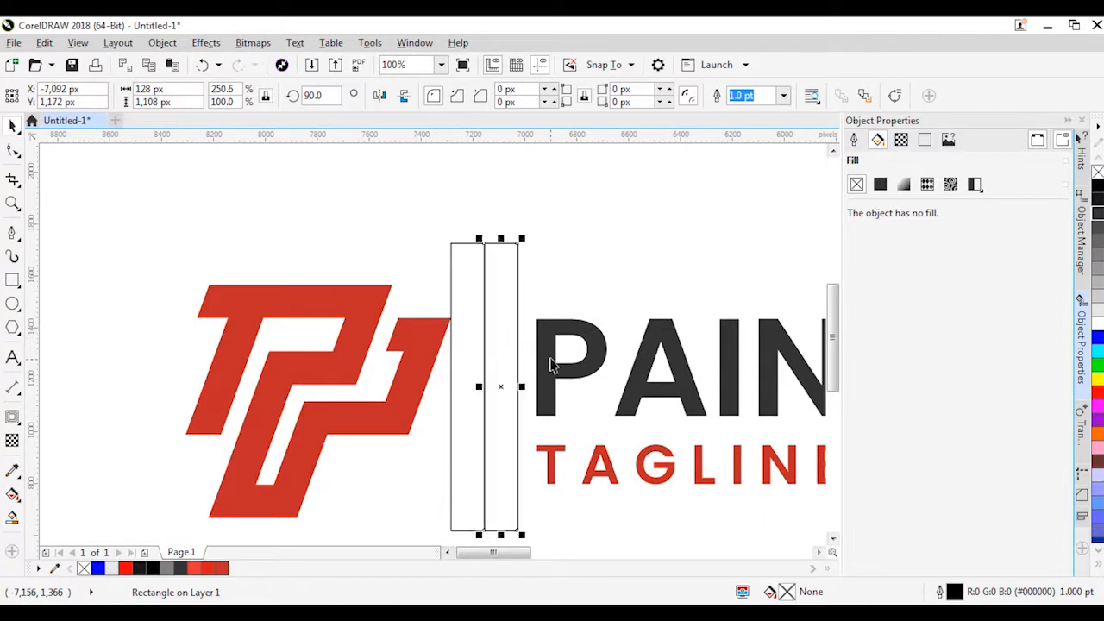
Align the text group's left edge with the outer spacer and delete both spacer rectangles
drag(536, 343, 518, 343)
click(500, 324)
shift+click(466, 294)
key(Delete)
Move the complete logo up and further left on the drawing area
scroll(475, 287, down, 2)
key(ctrl+a)
drag(454, 302, 278, 258)
click(257, 204)
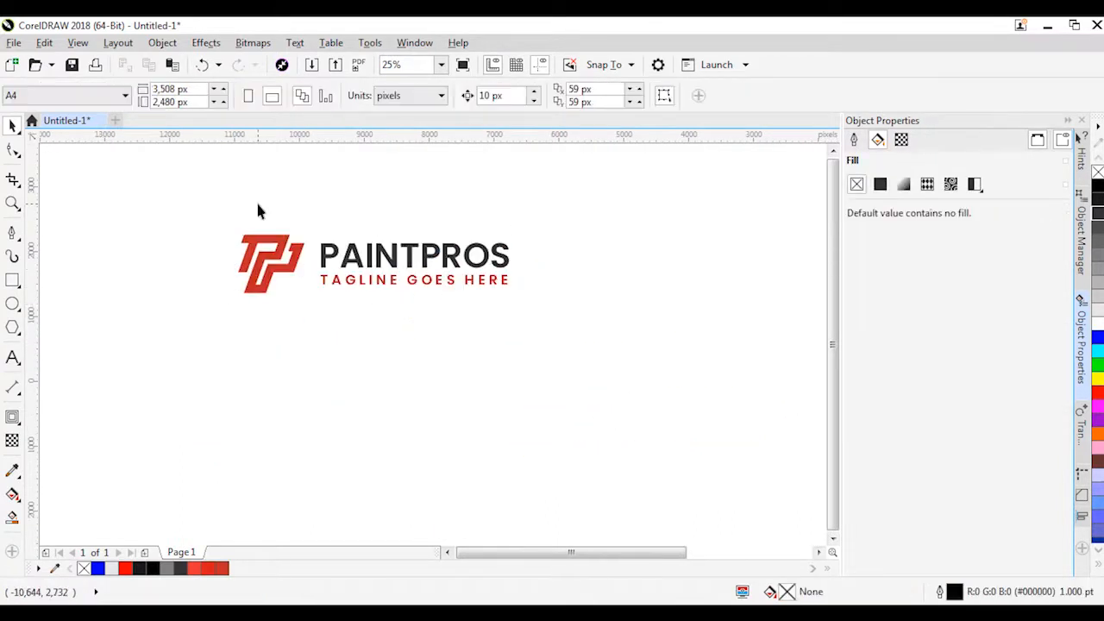
scroll(258, 212, up, 1)
scroll(297, 306, down, 1)
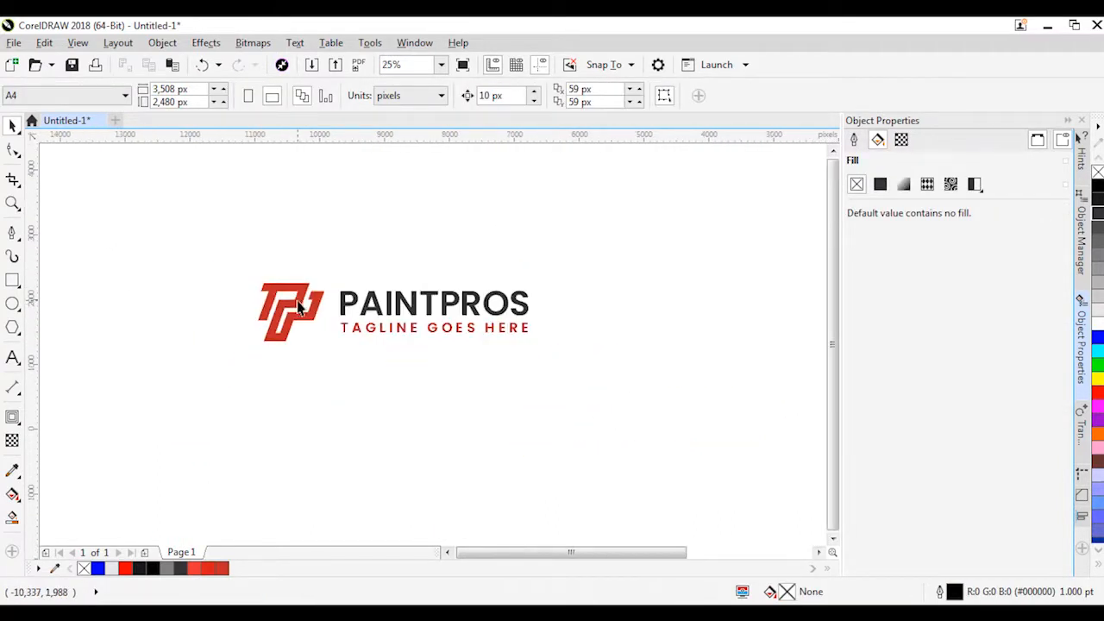
Ungroup the wordmark and tagline into separate objects
click(388, 308)
key(ctrl+u)
click(370, 313)
key(ctrl+u)
key(Escape)
Set the PAINTPROS wordmark's font to Poppins ExtraBold and enlarge the tagline to match the wordmark's width
scroll(394, 314, up, 1)
click(390, 308)
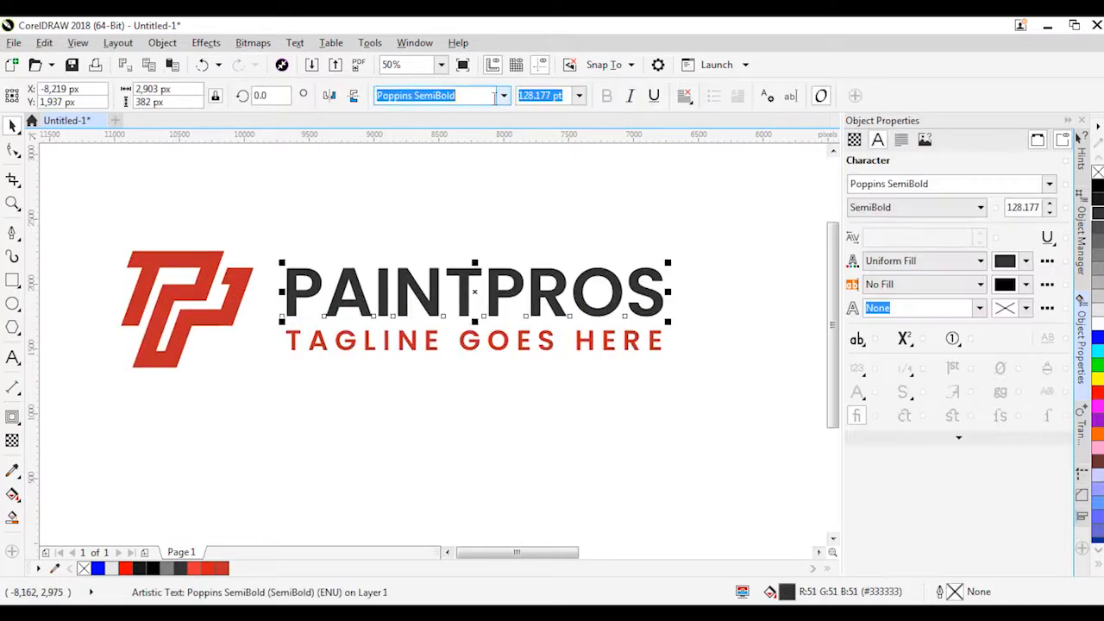
click(503, 96)
mouse_move(513, 257)
click(745, 529)
click(663, 344)
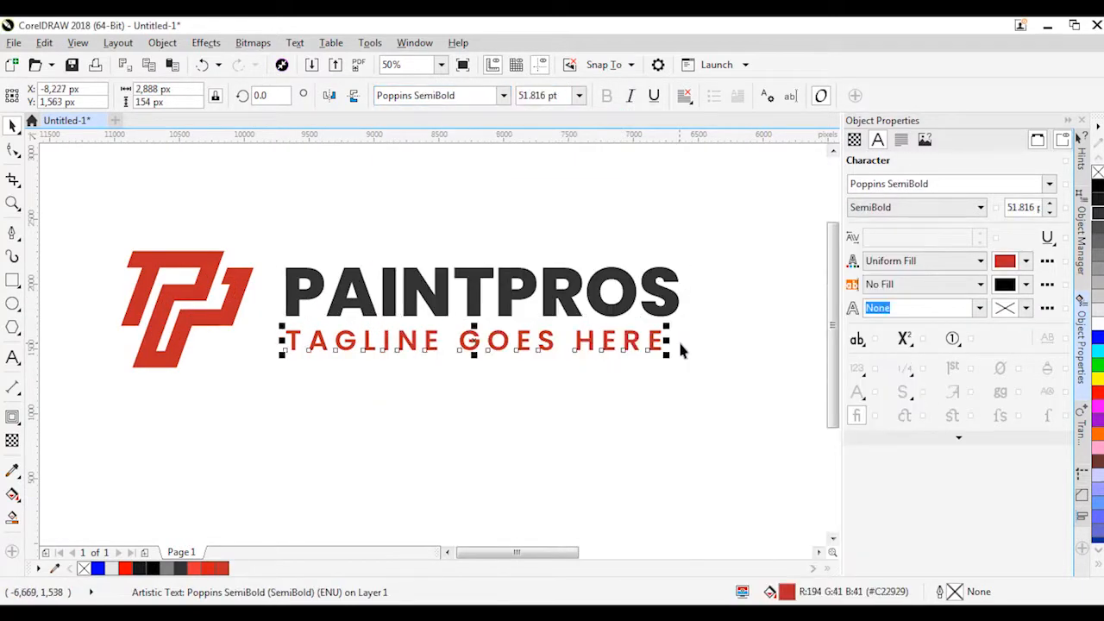
drag(668, 329, 684, 316)
Convert the PAINTPROS wordmark to curves and break it apart into separate letters
click(604, 294)
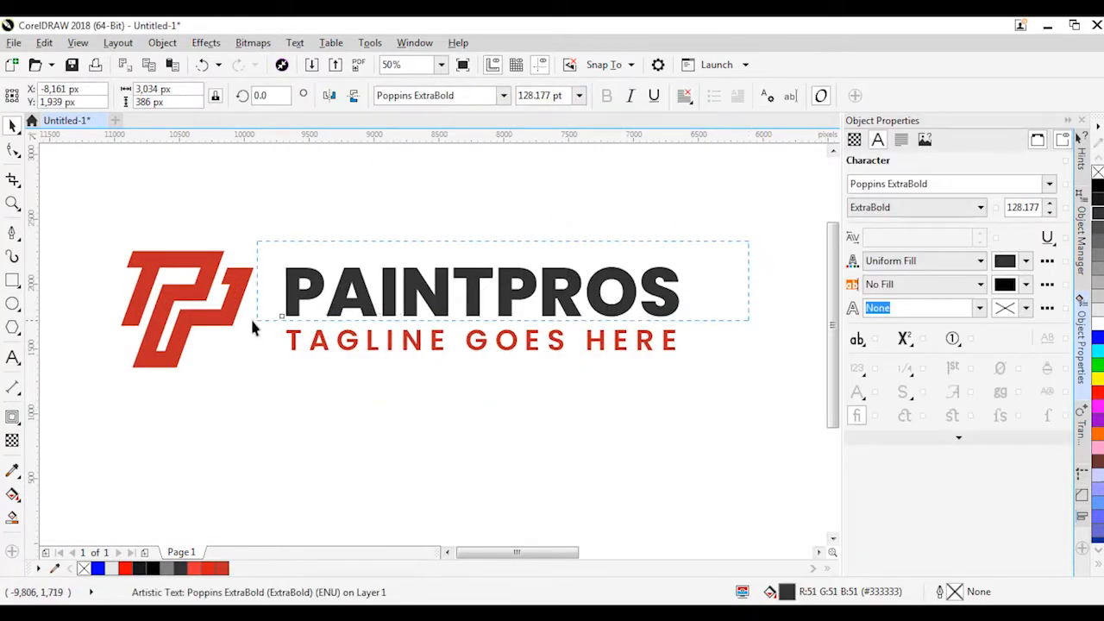
key(ctrl+k)
scroll(276, 312, up, 2)
scroll(278, 315, down, 1)
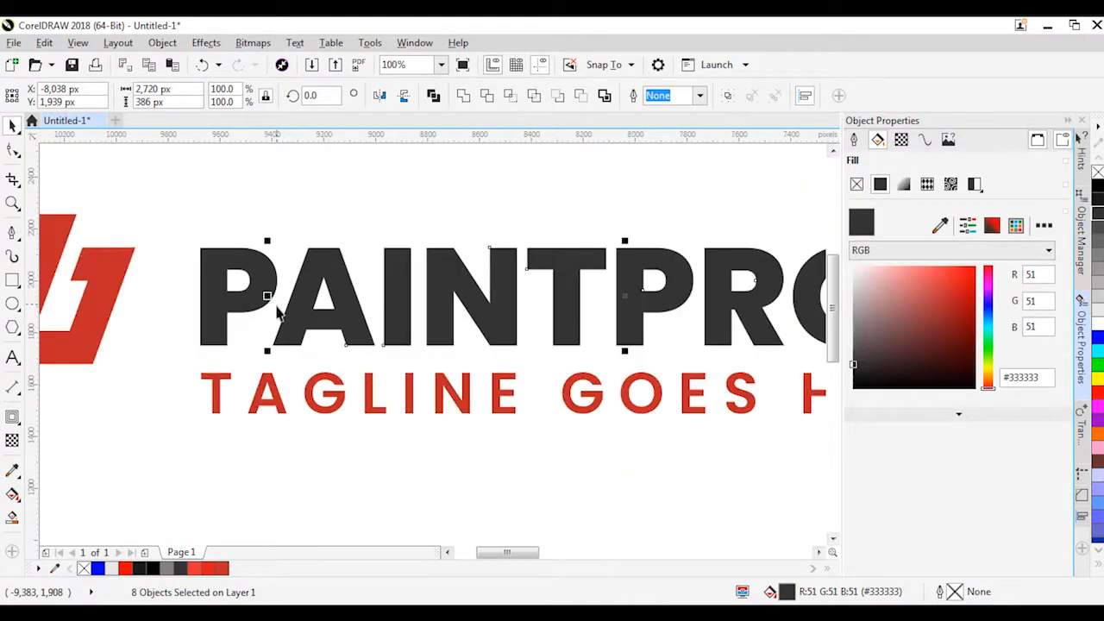
key(Escape)
scroll(275, 293, down, 2)
scroll(263, 263, up, 1)
Place horizontal guidelines at 2,128 px on the hook's upper edge and at the lower end of the monogram's inner slot
click(157, 363)
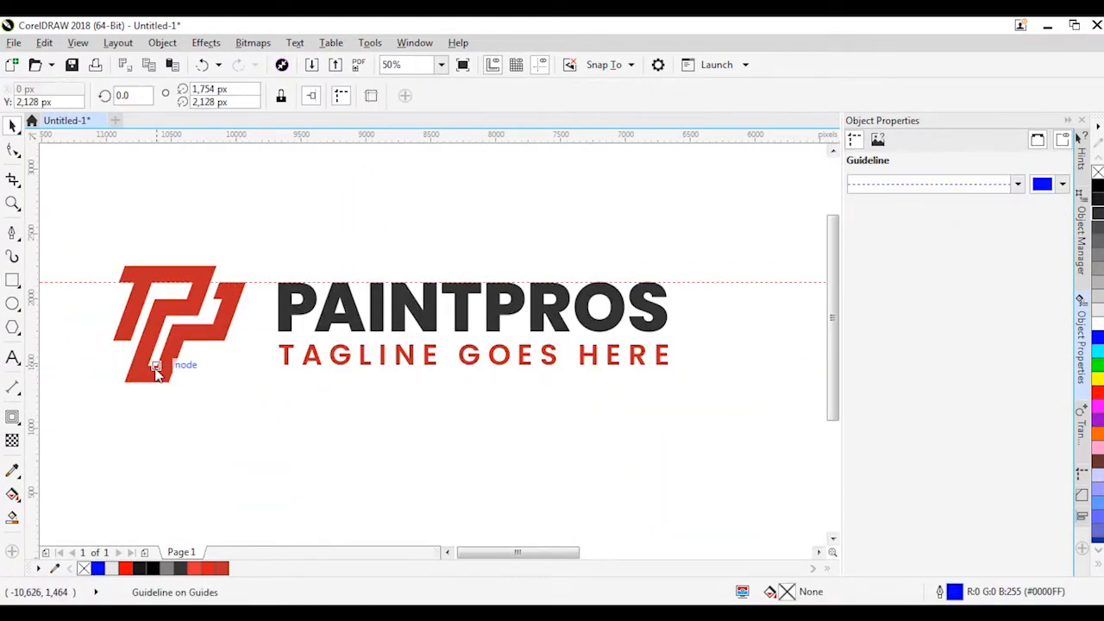
click(584, 360)
scroll(621, 406, up, 1)
scroll(545, 359, down, 1)
click(616, 363)
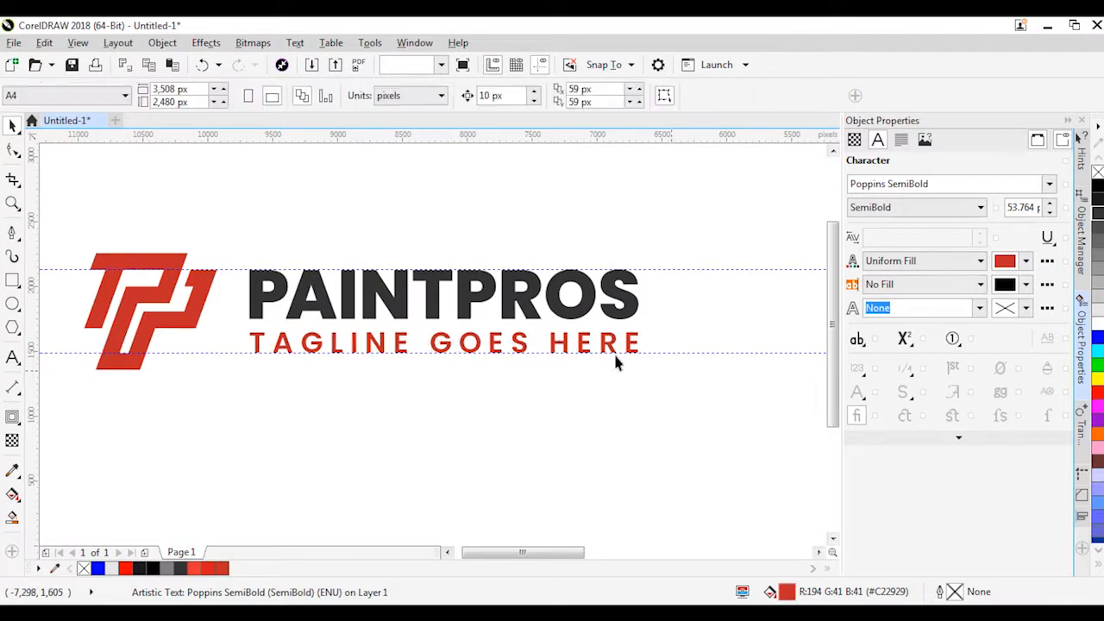
drag(686, 377, 217, 316)
key(ctrl+z)
key(Escape)
Try spacing the tagline below the wordmark with a 728 × 128 px rectangle taken from the monogram's top bar
scroll(157, 323, up, 1)
click(12, 280)
scroll(345, 290, down, 1)
drag(189, 237, 284, 254)
key(space)
click(326, 95)
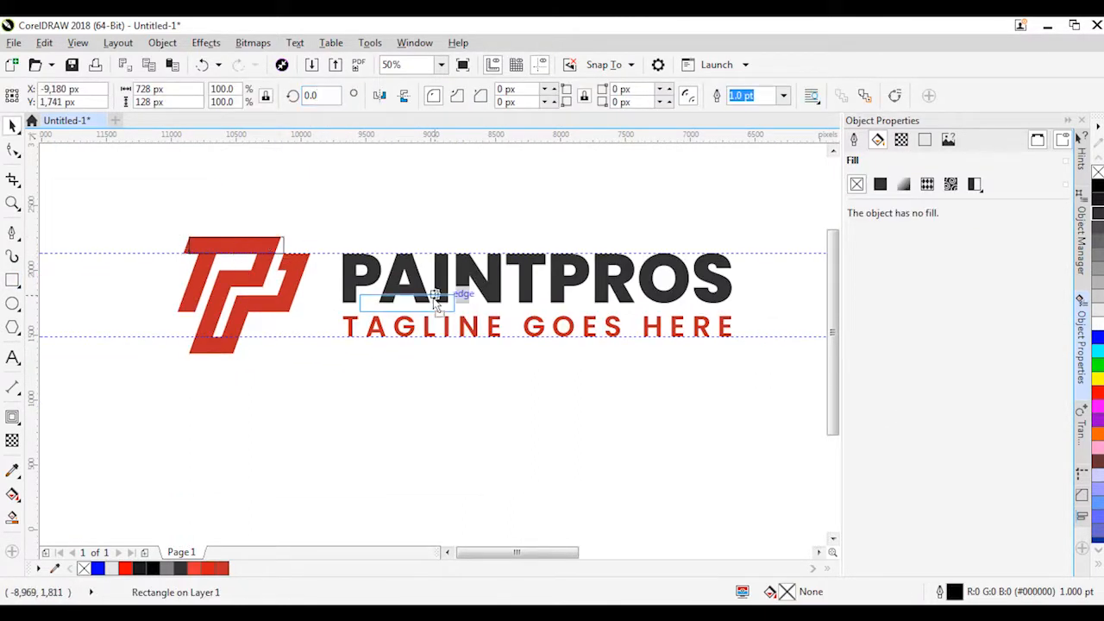
shift+click(400, 321)
scroll(401, 313, up, 3)
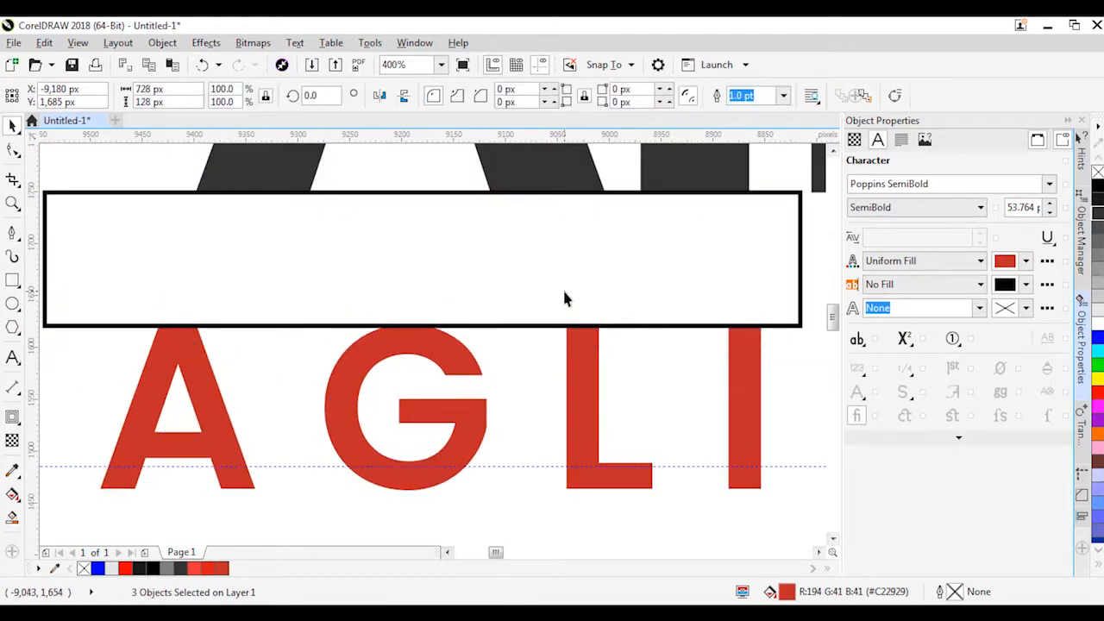
key(ctrl+z)
scroll(563, 287, down, 3)
key(ctrl+z)
Scale the wordmark and tagline to fit between the two guidelines and delete both guidelines
click(682, 214)
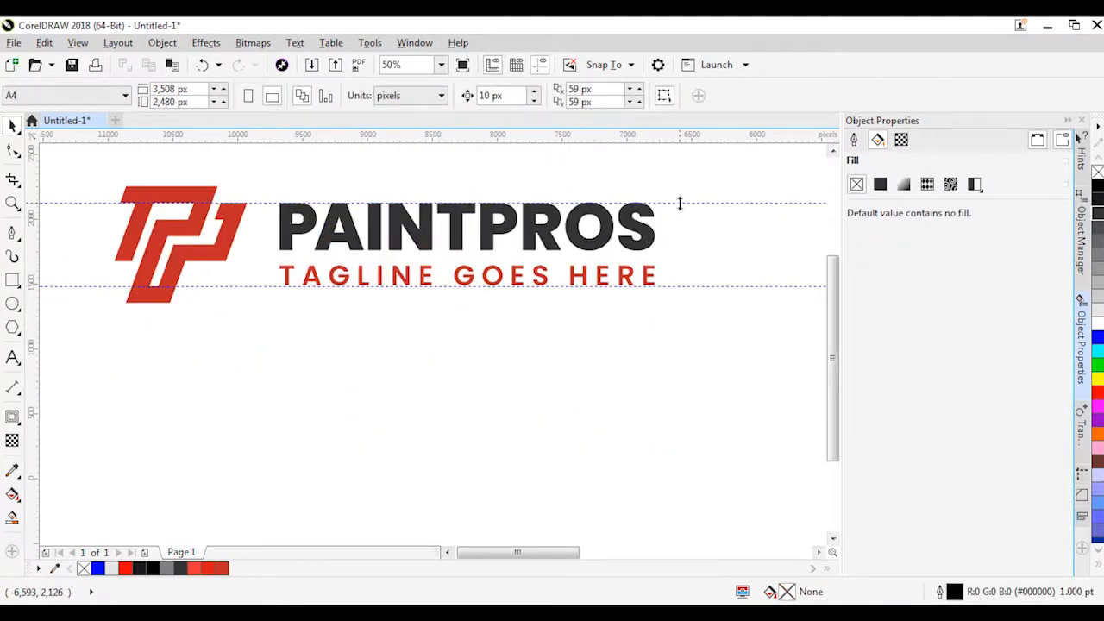
drag(680, 204, 691, 284)
scroll(542, 348, down, 2)
scroll(537, 325, up, 1)
key(ctrl+a)
drag(538, 326, 532, 384)
scroll(532, 384, up, 1)
scroll(525, 363, down, 1)
click(483, 438)
Stretch a rectangle to 231 × 79 px from the first P's counter past its stem and trim it from the letter
scroll(477, 274, up, 1)
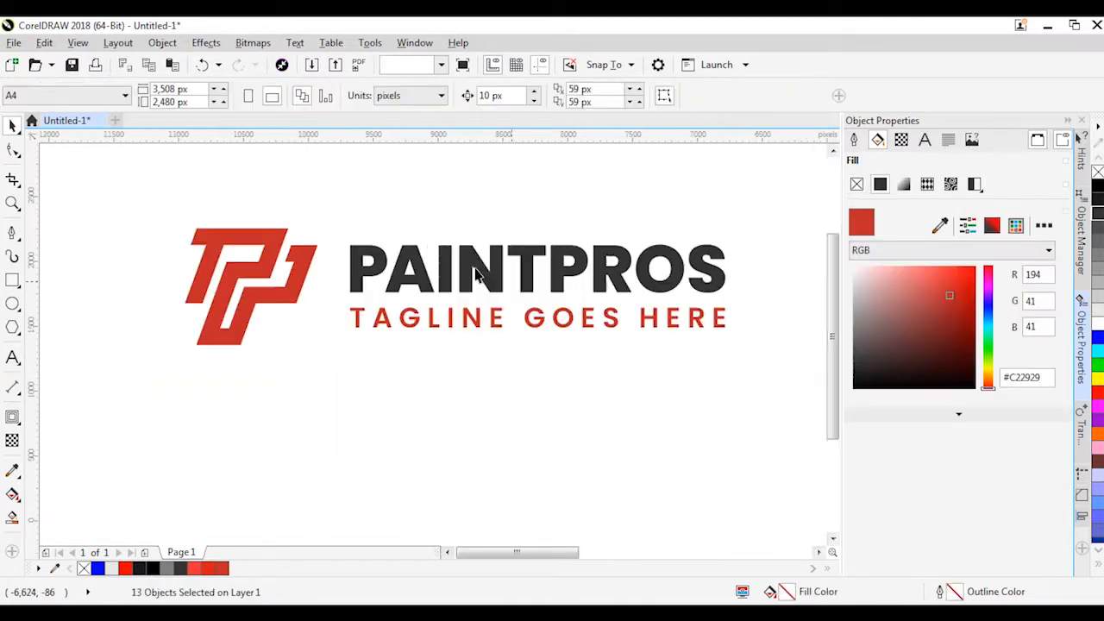
scroll(477, 274, up, 1)
scroll(239, 264, up, 1)
click(238, 264)
drag(229, 275, 121, 275)
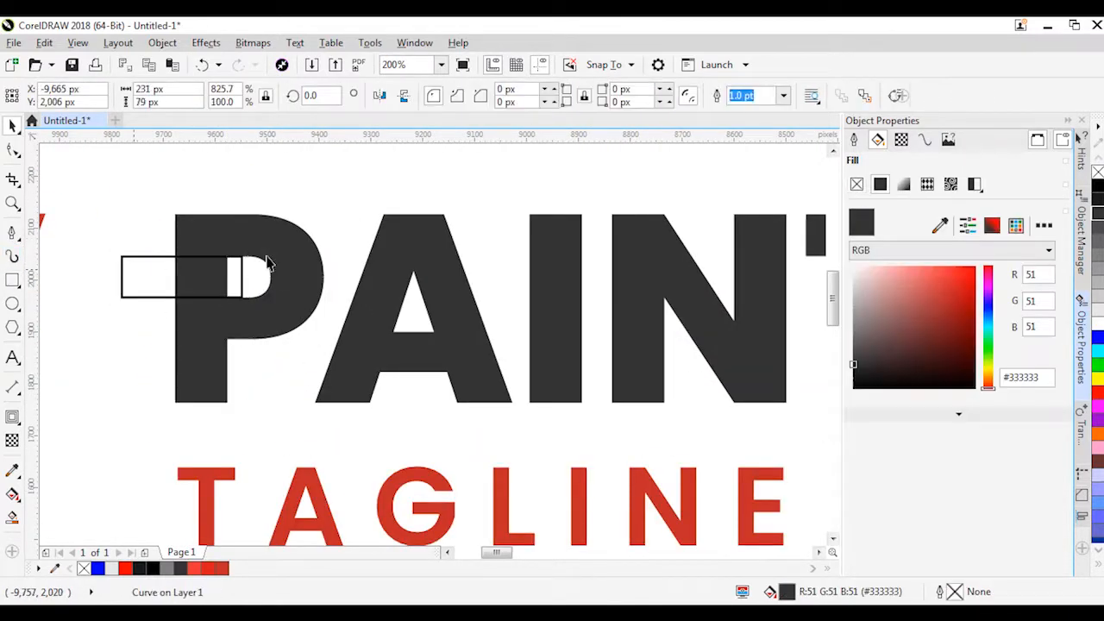
shift+click(177, 269)
Cut matching open slots through the stems of the second P and the R with the same rectangle
scroll(582, 277, down, 1)
scroll(582, 277, up, 2)
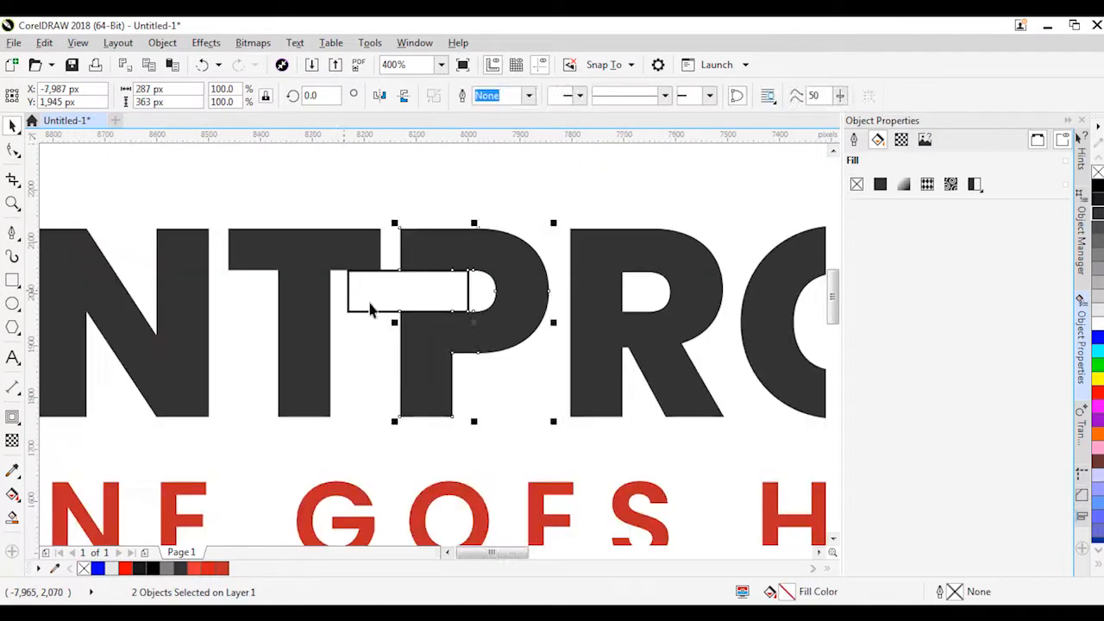
drag(371, 311, 526, 299)
shift+click(552, 288)
scroll(552, 288, down, 3)
key(Escape)
scroll(165, 250, up, 1)
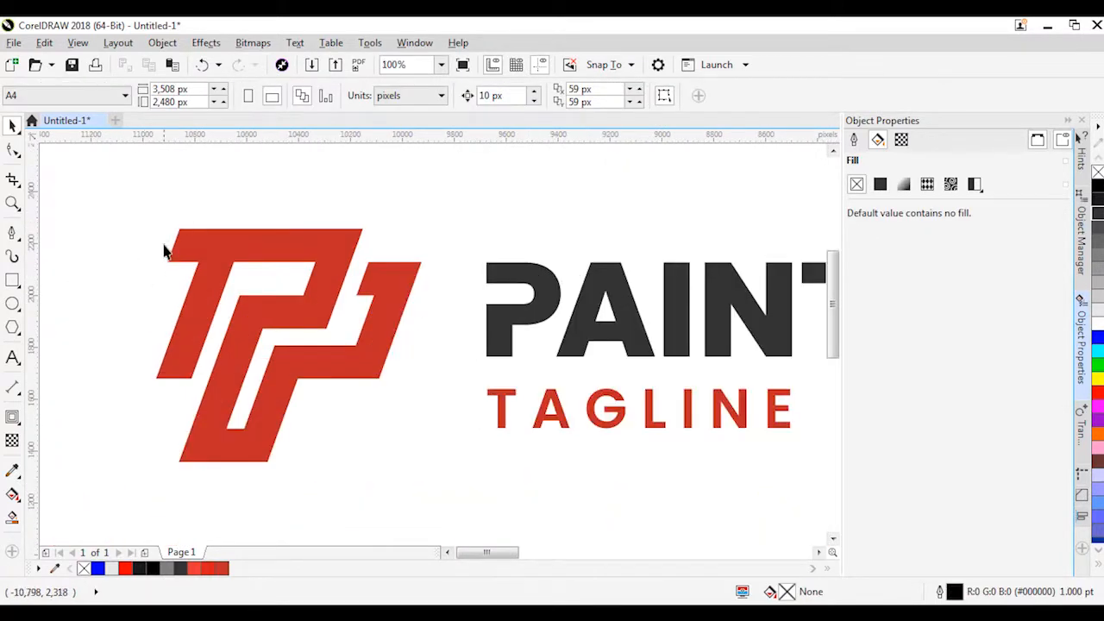
Draw a slanted line matching the monogram's edge angle and extend the first P's upper bar to that slant
drag(166, 250, 205, 191)
key(F10)
click(490, 269)
scroll(491, 276, up, 1)
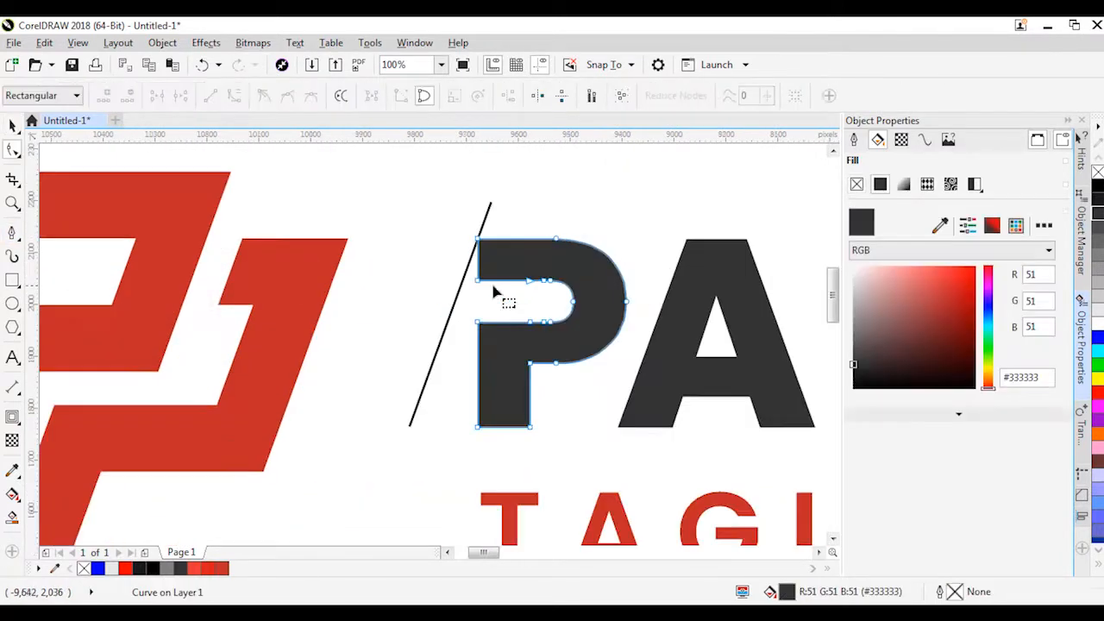
drag(474, 296, 474, 296)
key(space)
scroll(474, 296, down, 2)
scroll(665, 302, up, 1)
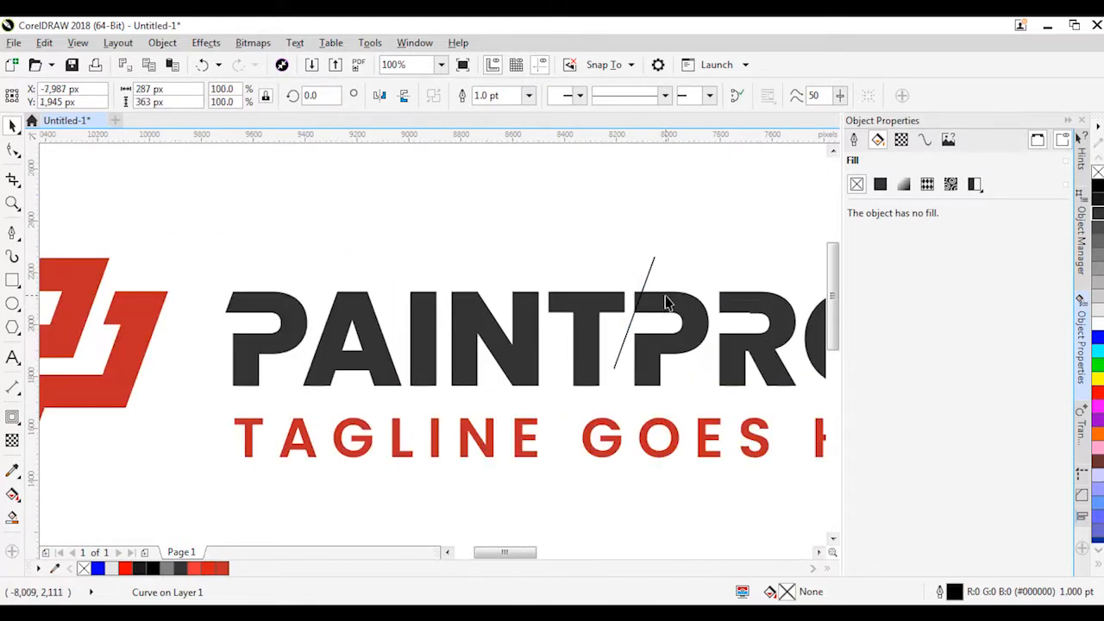
drag(634, 330, 227, 326)
scroll(227, 325, up, 1)
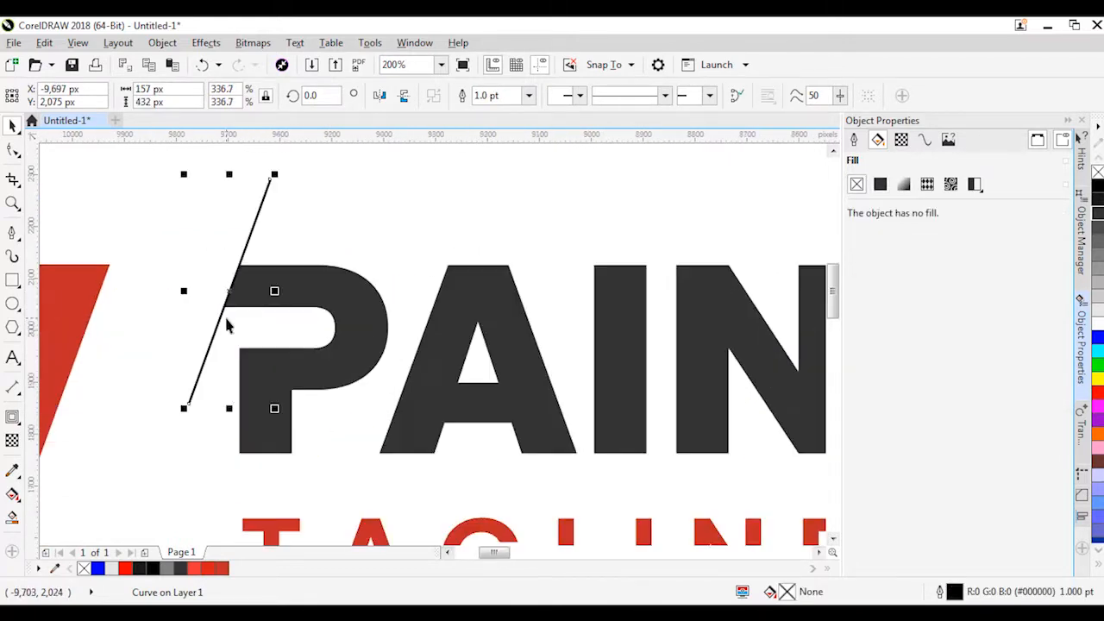
scroll(292, 316, down, 3)
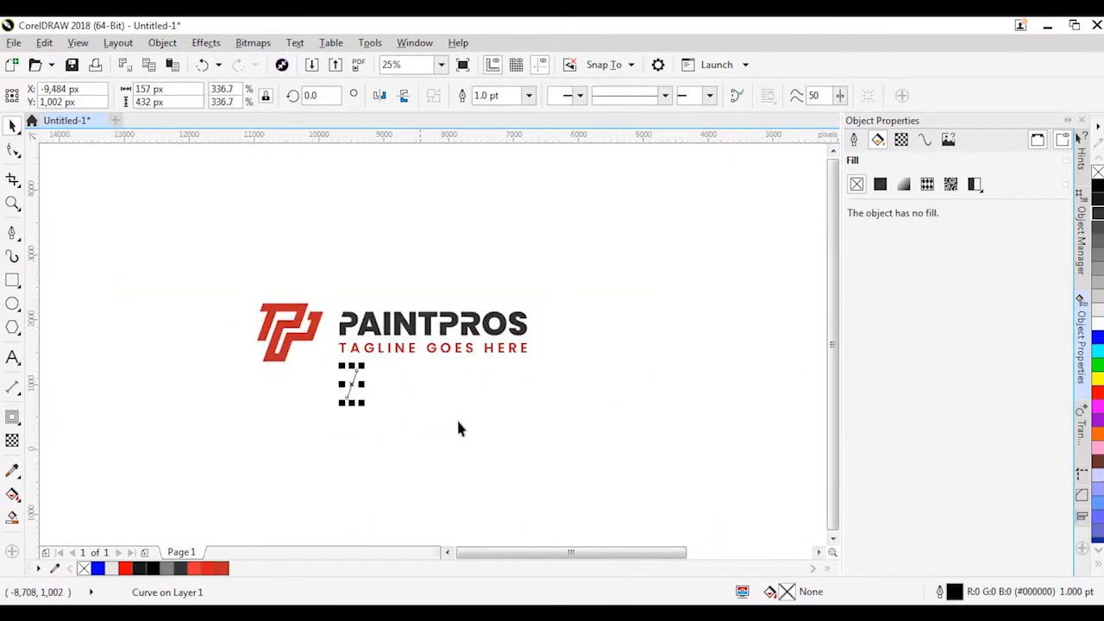
scroll(342, 340, up, 1)
click(342, 339)
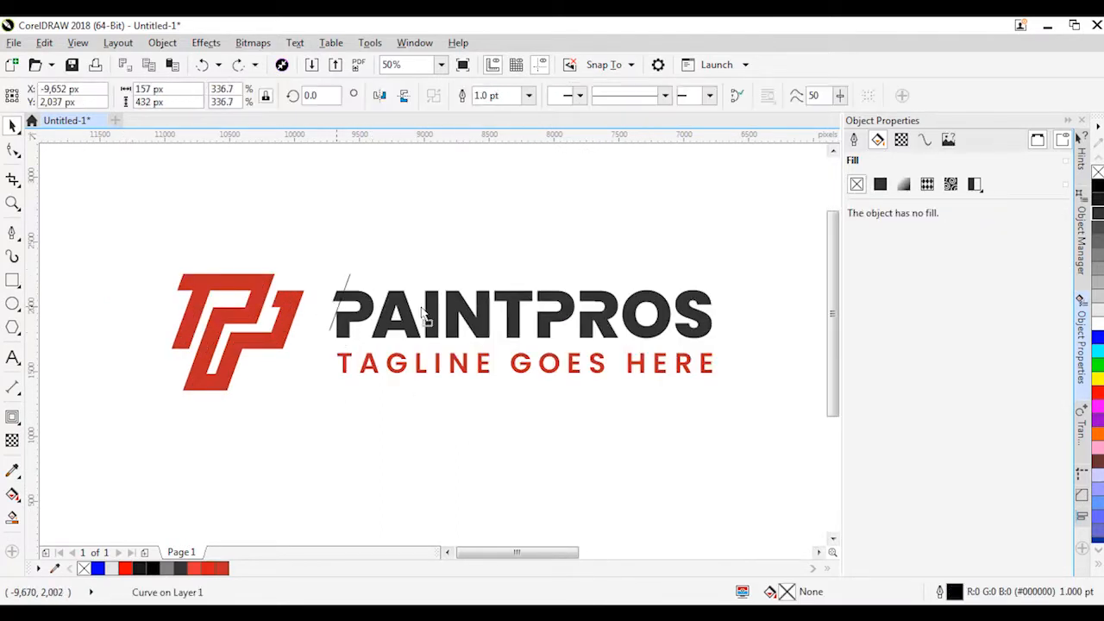
Place the slanted line on the second P's upper bar and reshape its left end to match the slant
drag(346, 298, 535, 292)
scroll(535, 291, up, 2)
double_click(501, 275)
key(space)
Reshape the left end of the R's upper bar along the slanted line and delete the line
drag(490, 264, 656, 259)
double_click(670, 276)
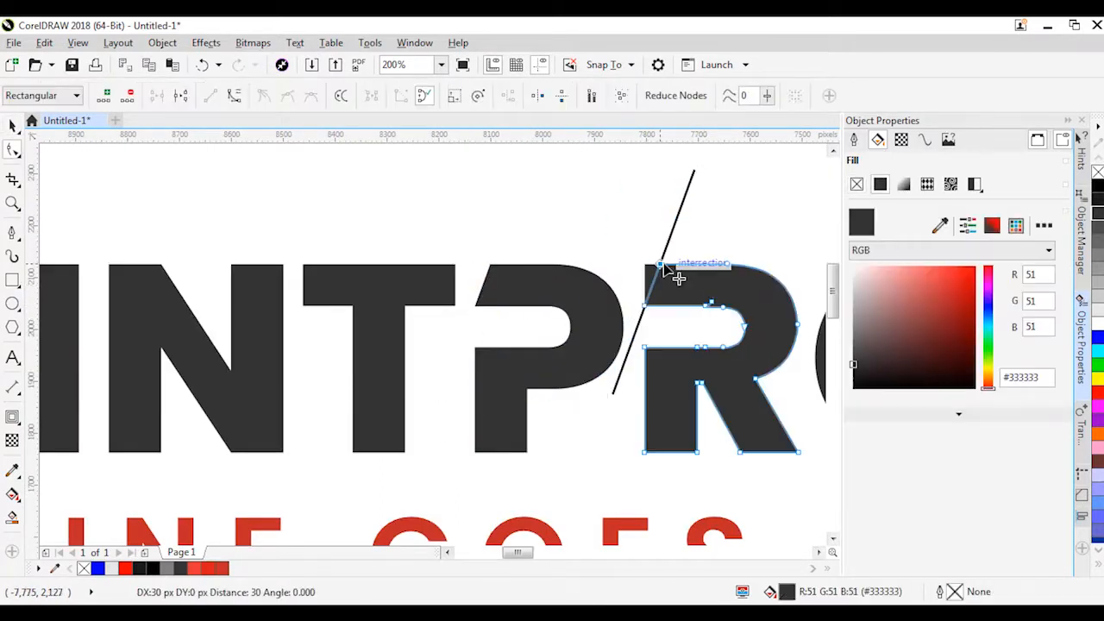
key(space)
click(673, 234)
key(Delete)
Place two horizontal guidelines on the upper and lower edges of the second P's slot
drag(656, 136, 535, 306)
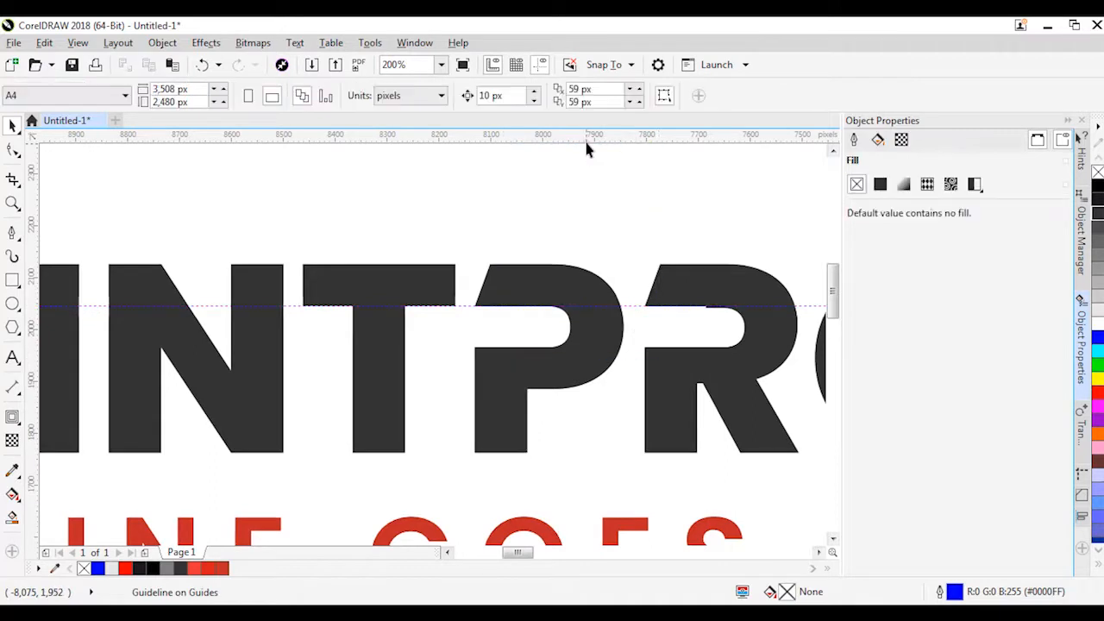
drag(584, 138, 504, 347)
scroll(734, 308, up, 1)
Draw a rectangle of 192 × 79 px over the R's slot with its right corners rounded to 39 px
double_click(771, 331)
drag(812, 332, 688, 338)
scroll(596, 346, up, 1)
scroll(567, 325, down, 1)
key(space)
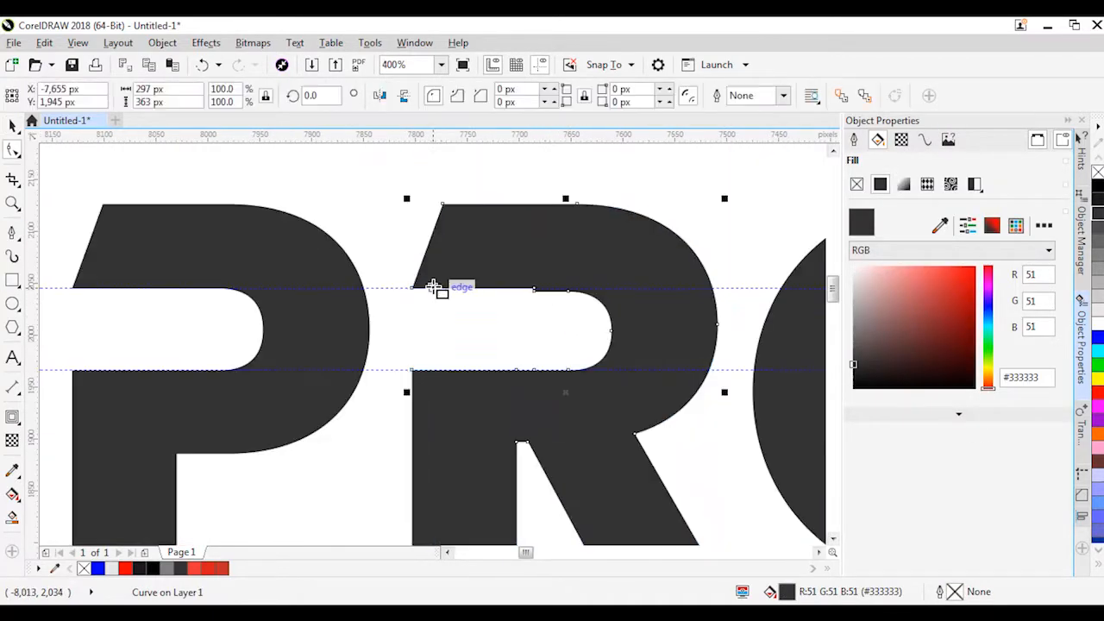
drag(598, 373, 606, 372)
drag(605, 330, 614, 330)
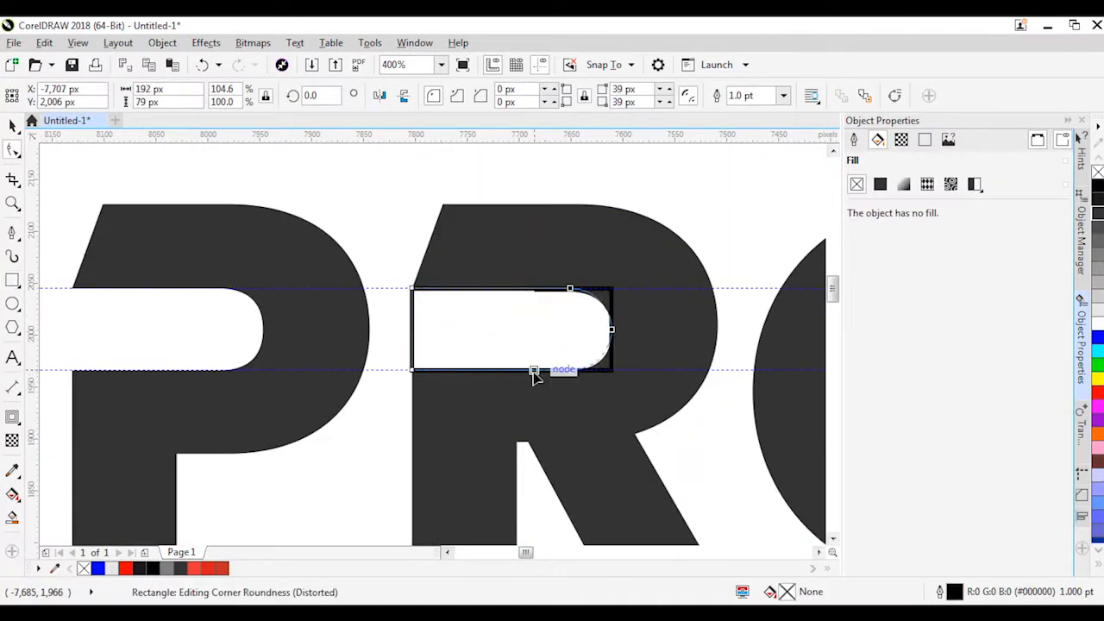
Trim the R with the rounded rectangle and delete both slot guidelines
key(space)
shift+click(637, 251)
click(488, 96)
click(634, 288)
key(Delete)
click(616, 370)
key(Delete)
scroll(602, 318, down, 3)
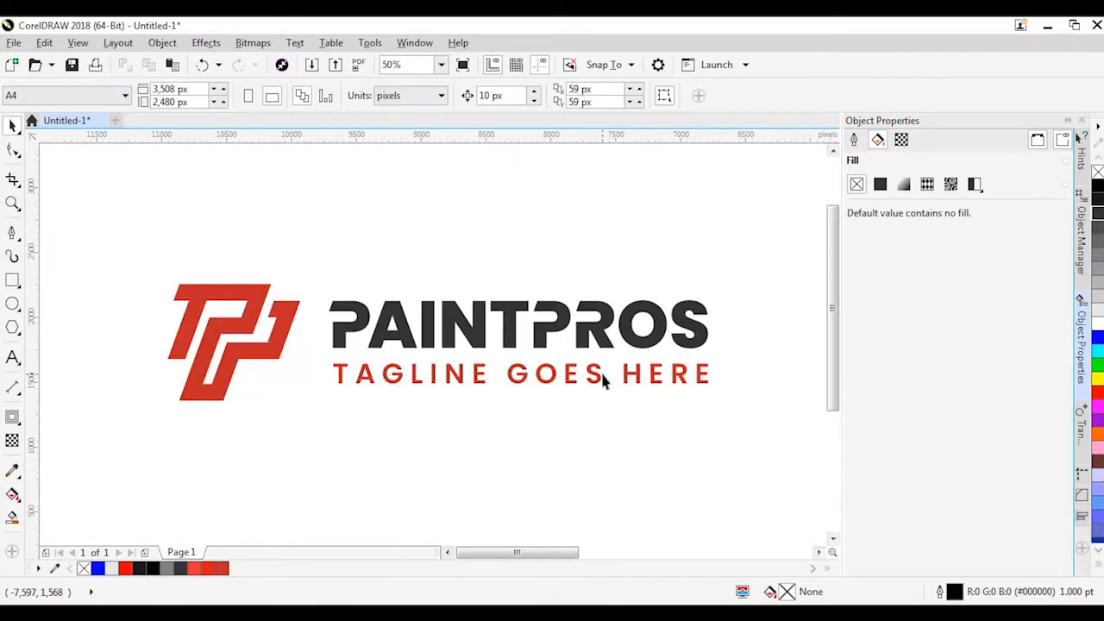
Recolour the wordmark letters grey #4D4D4D and group the wordmark with the tagline
scroll(608, 353, down, 2)
scroll(612, 342, up, 1)
drag(631, 353, 383, 248)
drag(286, 236, 411, 382)
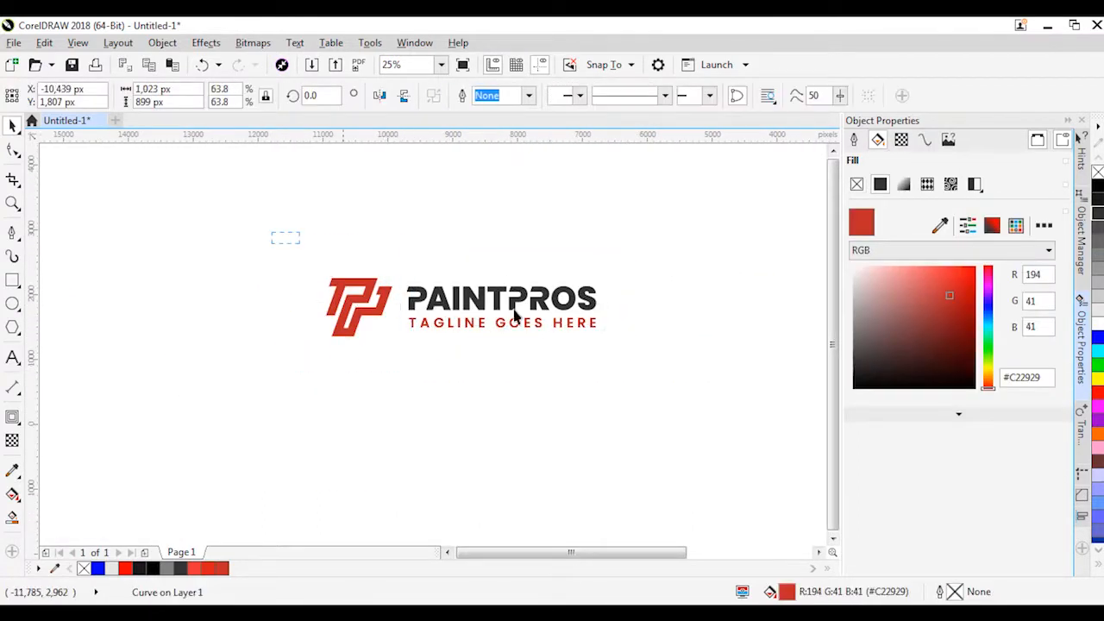
click(515, 318)
key(ctrl+u)
scroll(531, 298, up, 1)
drag(254, 231, 725, 345)
key(ctrl+g)
click(567, 216)
scroll(571, 366, down, 1)
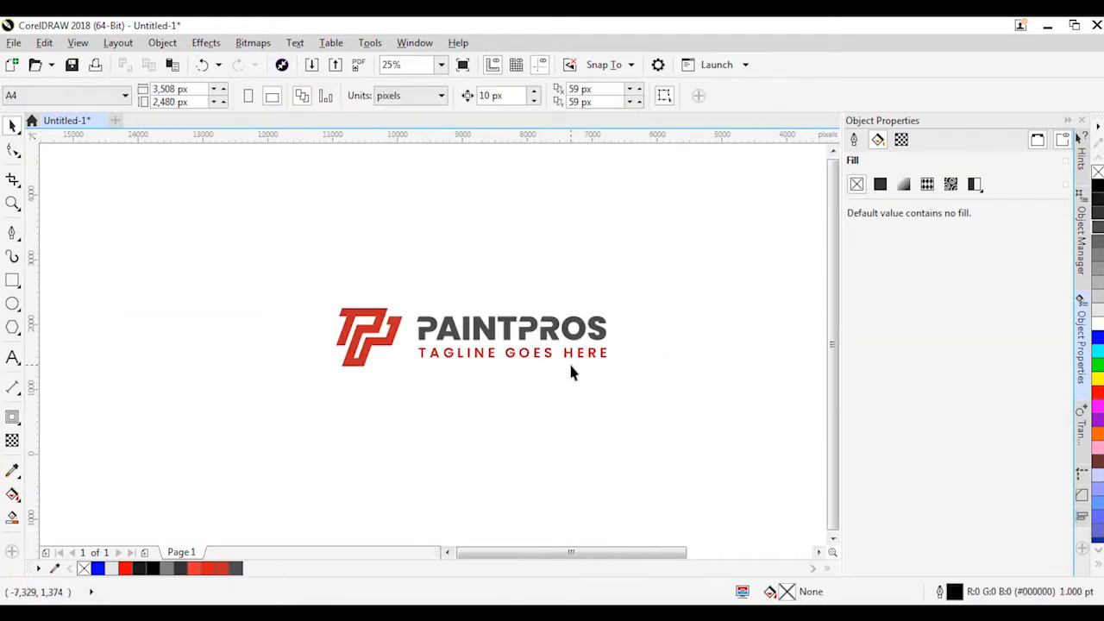
Place a copy of the complete logo directly below the original
scroll(571, 365, up, 1)
scroll(570, 365, down, 1)
drag(791, 412, 315, 268)
drag(466, 325, 404, 471)
right_click(405, 471)
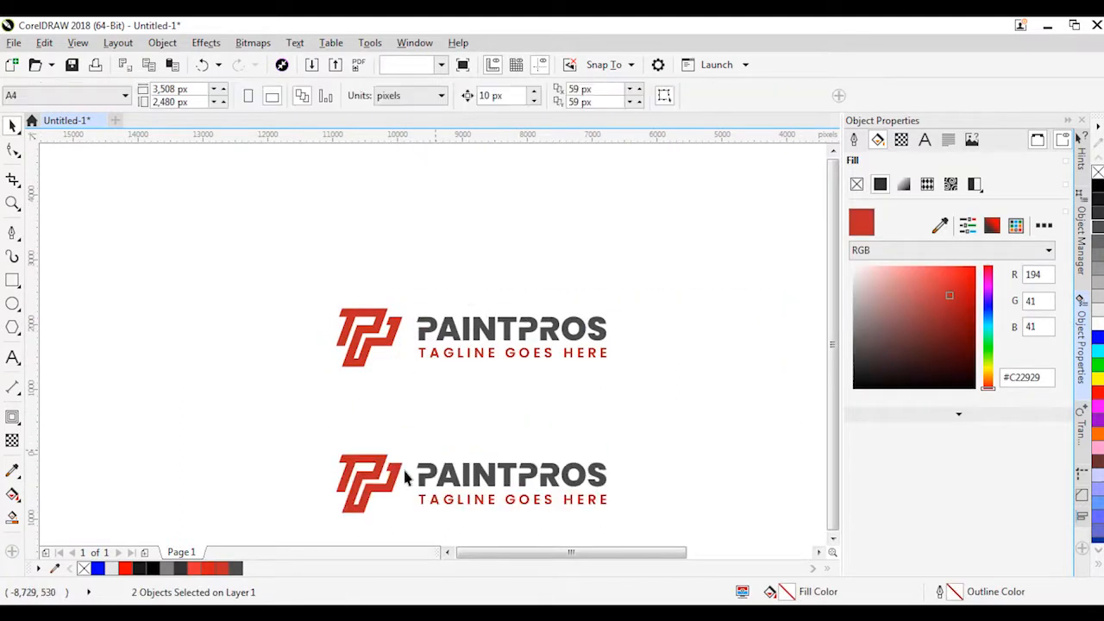
Rearrange the copied logo into a stacked version with the monogram centred horizontally above the text group
click(398, 472)
drag(466, 489, 424, 426)
shift+click(426, 426)
key(c)
key(Escape)
drag(505, 415, 504, 489)
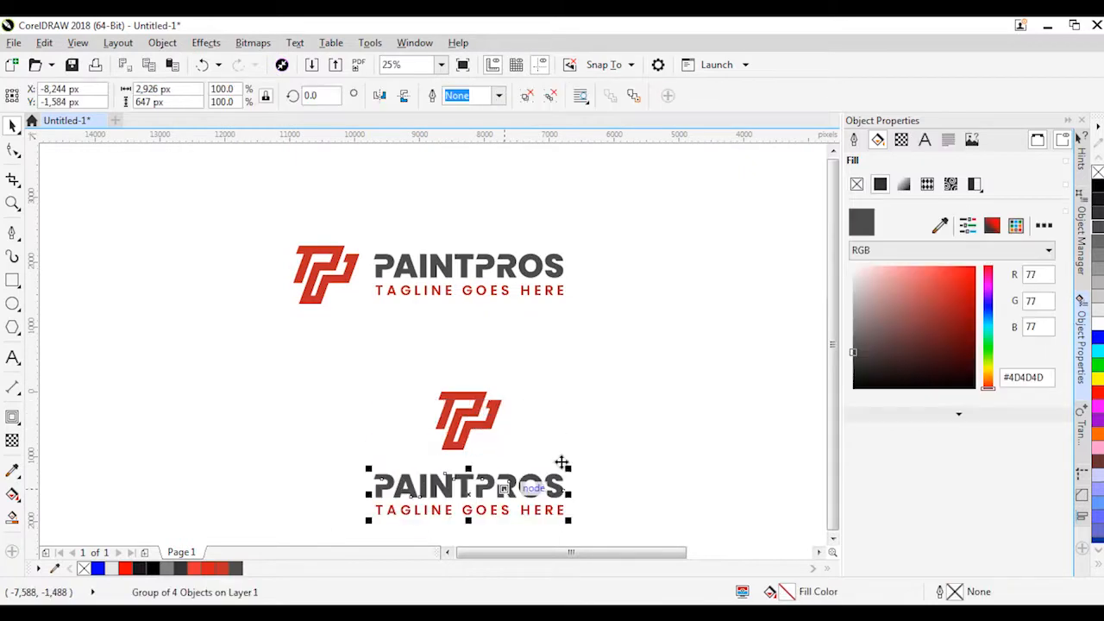
click(561, 462)
Space the stacked text group below the monogram using two stacked 523 × 128 px spacer rectangles
scroll(466, 458, up, 1)
key(F6)
drag(398, 213, 469, 225)
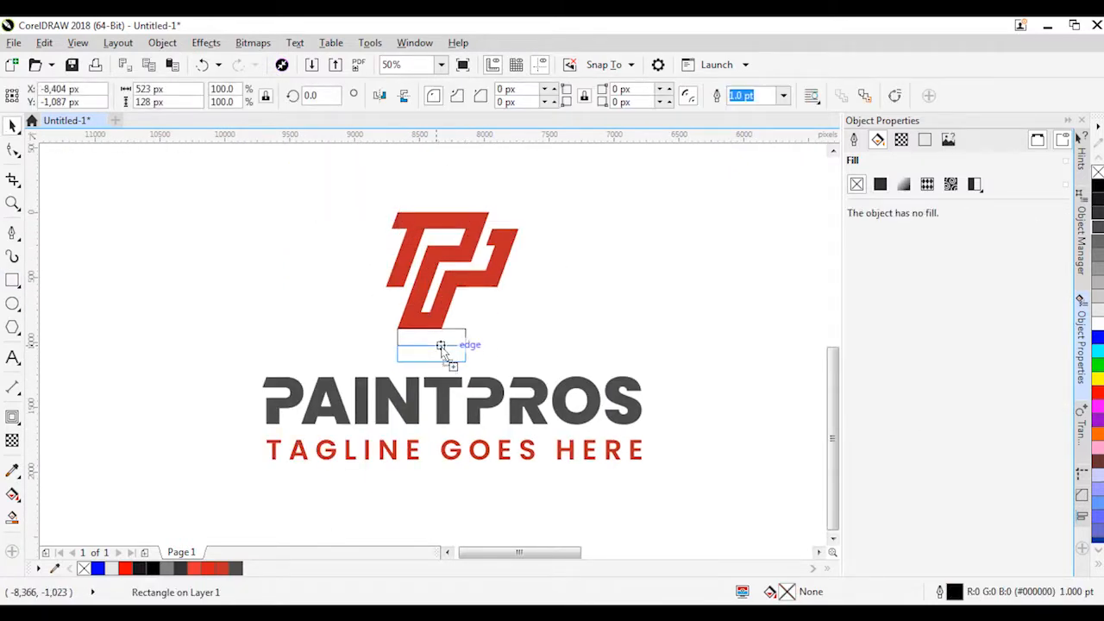
drag(441, 347, 466, 345)
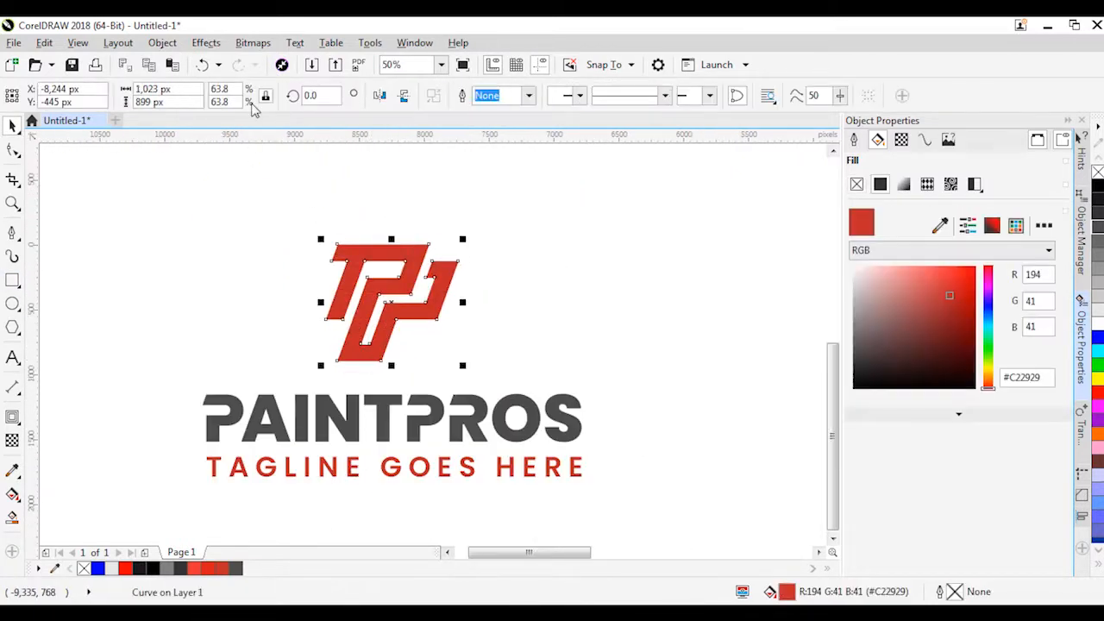
Try enlarging the stacked logo's monogram to 150%
text(150)
key(Return)
click(408, 336)
click(408, 336)
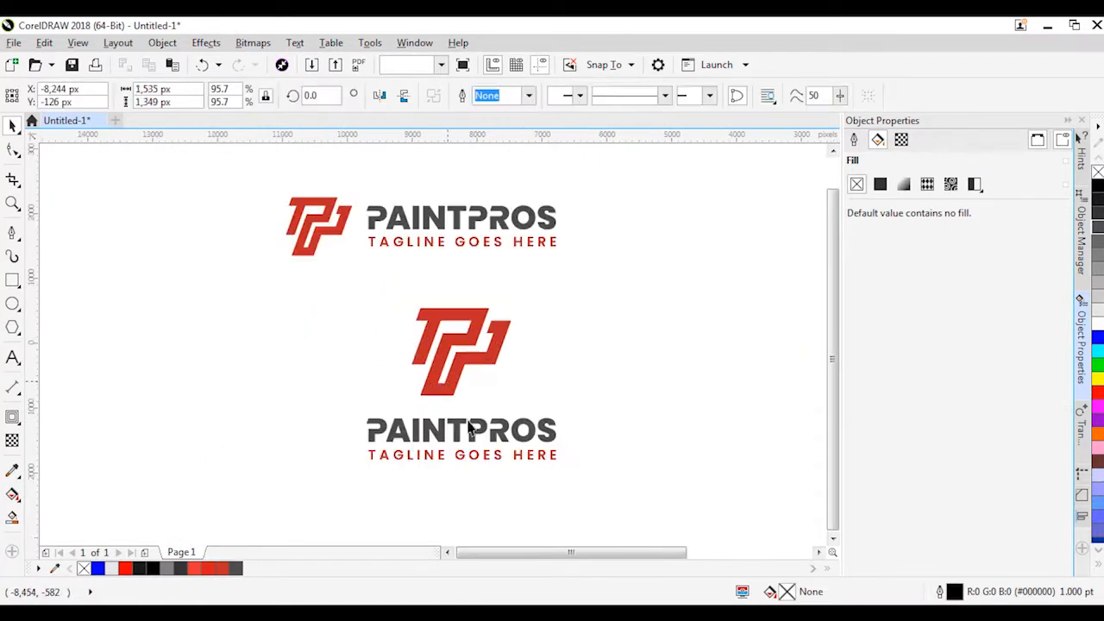
click(490, 384)
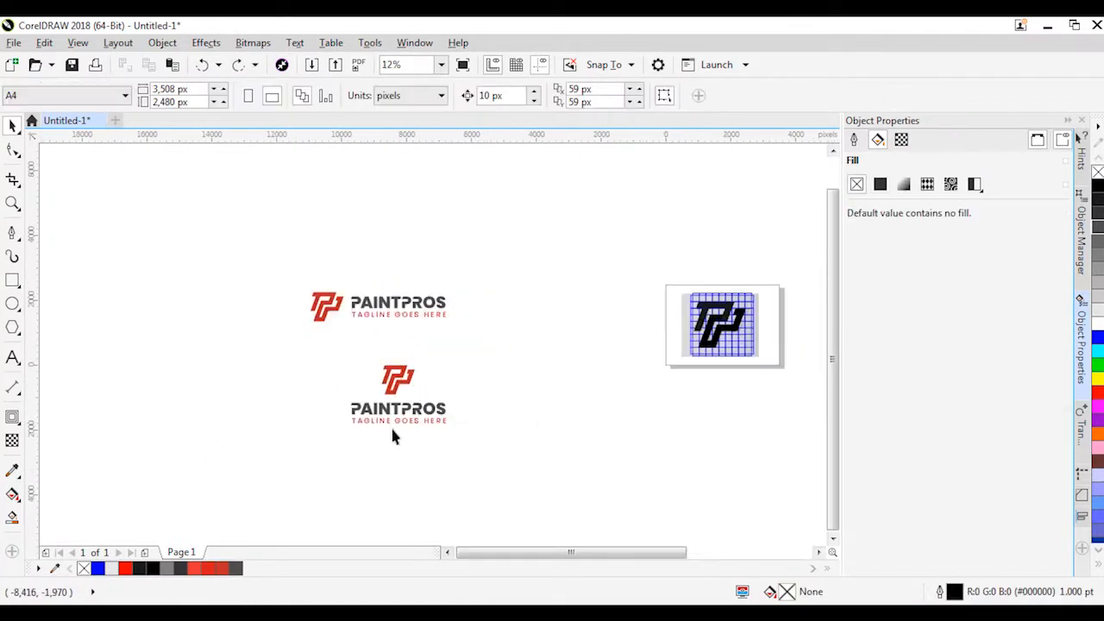
Widen the gap between the stacked logo's monogram and text group using a drawn rectangle as spacer
scroll(439, 424, up, 3)
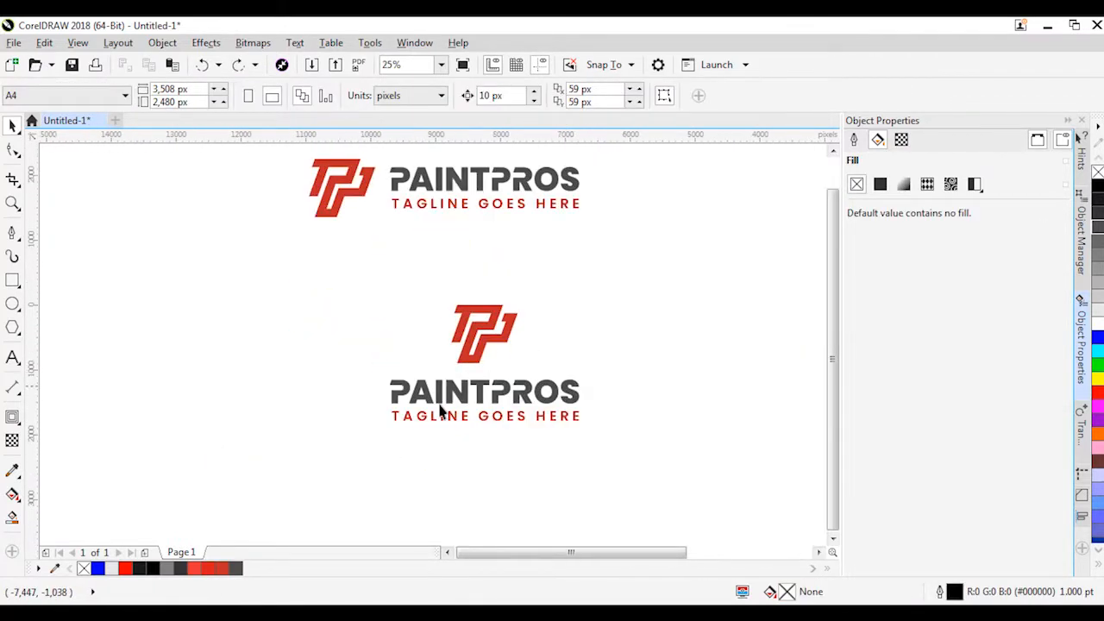
key(F6)
mouse_move(415, 343)
mouse_down()
mouse_move(457, 369)
mouse_move(423, 439)
mouse_up()
key(space)
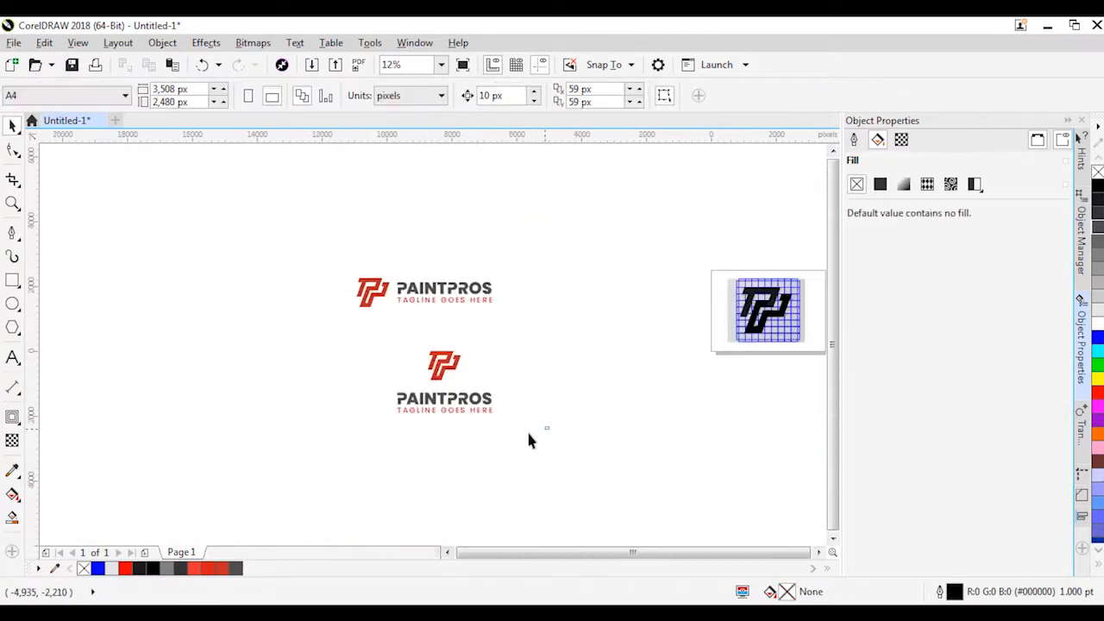
Group each logo version and place the stacked logo beside the horizontal one with their centres aligned vertically
drag(530, 438, 268, 308)
key(ctrl+g)
drag(509, 259, 322, 338)
key(ctrl+g)
shift+click(313, 325)
key(e)
click(191, 317)
Draw a square frame below the two logos and set its size to 2,000 × 2,000 px
scroll(191, 316, up, 1)
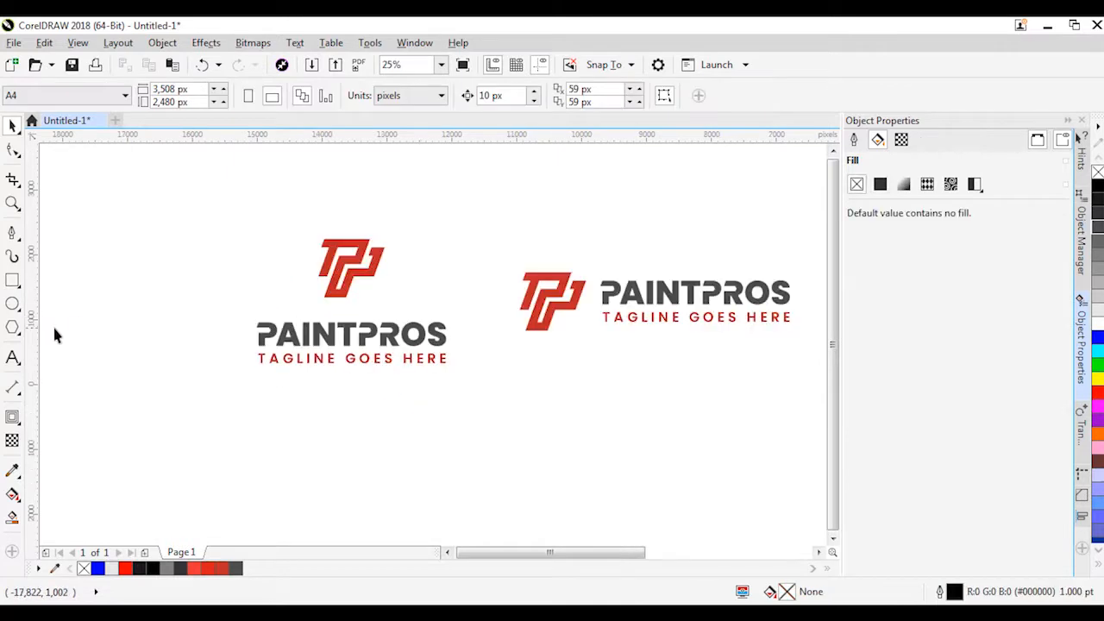
key(F6)
scroll(400, 323, down, 1)
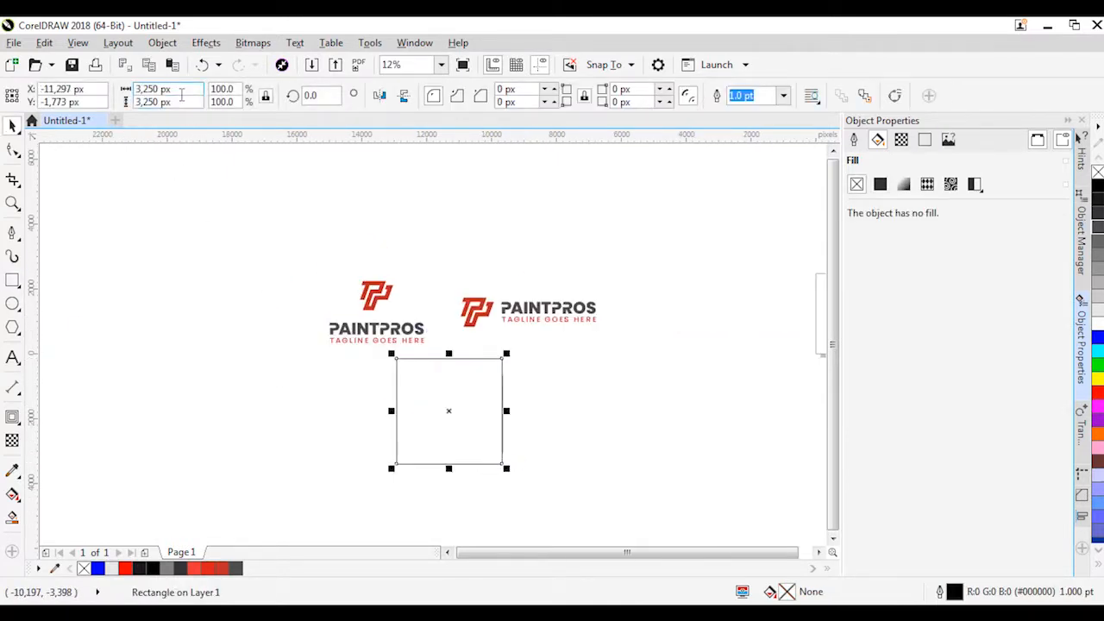
text(20)
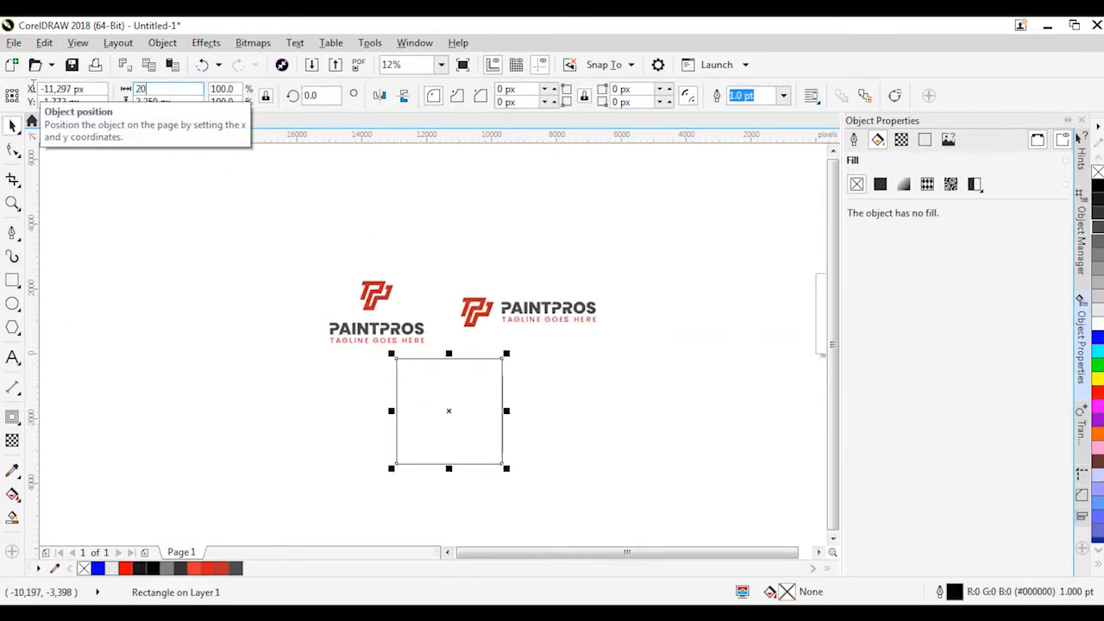
scroll(557, 405, up, 1)
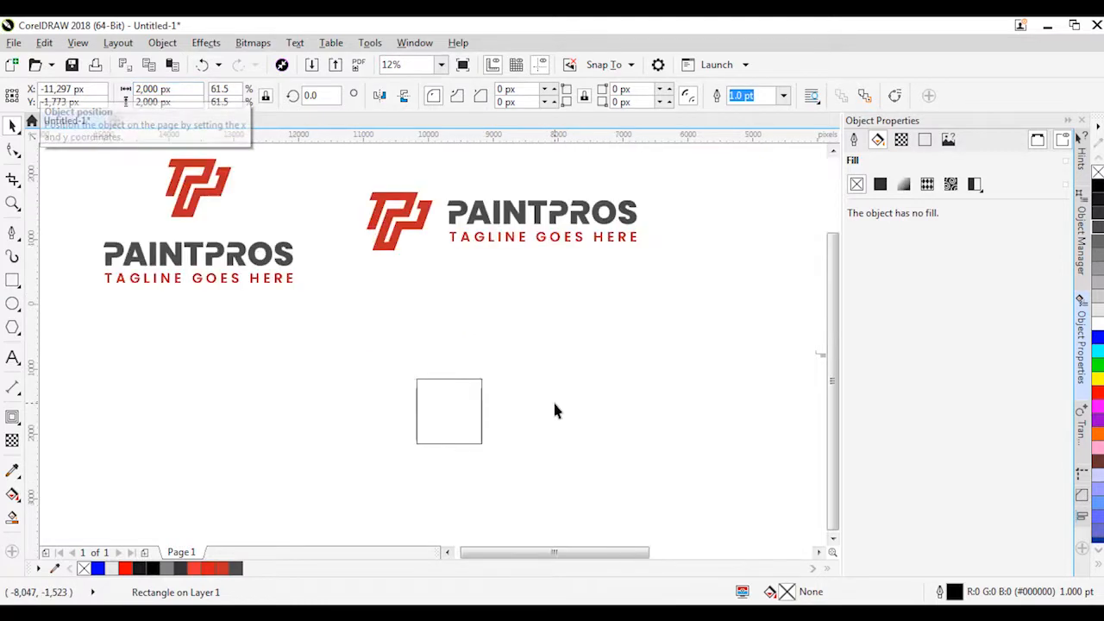
Add a concentric 1,500 px square inside the 2,000 px frame as a margin guide
click(414, 239)
click(342, 380)
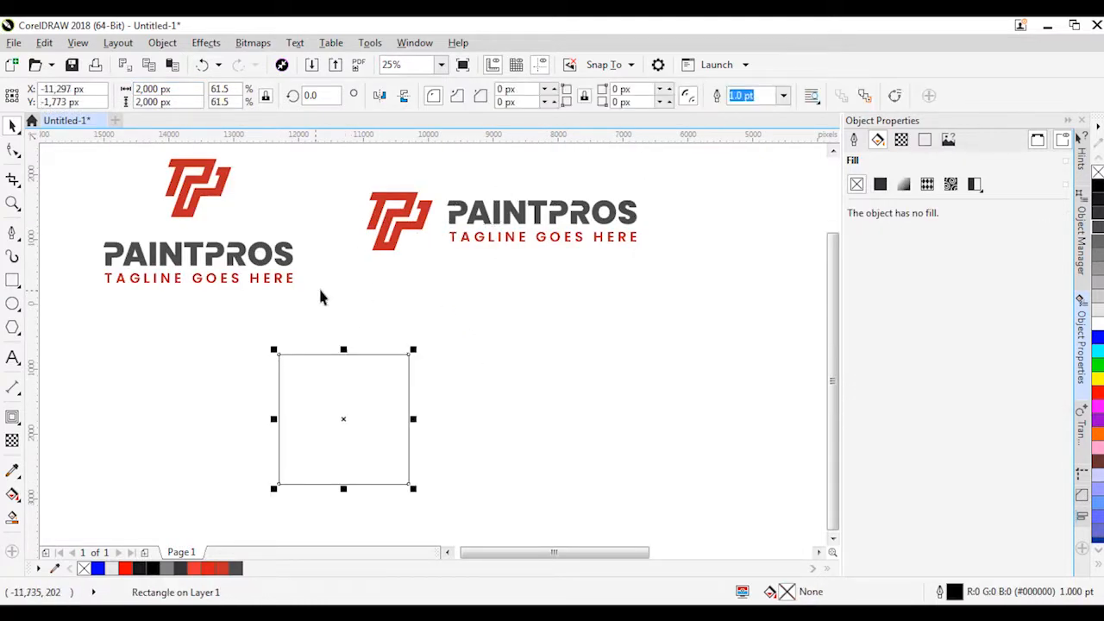
text(1)
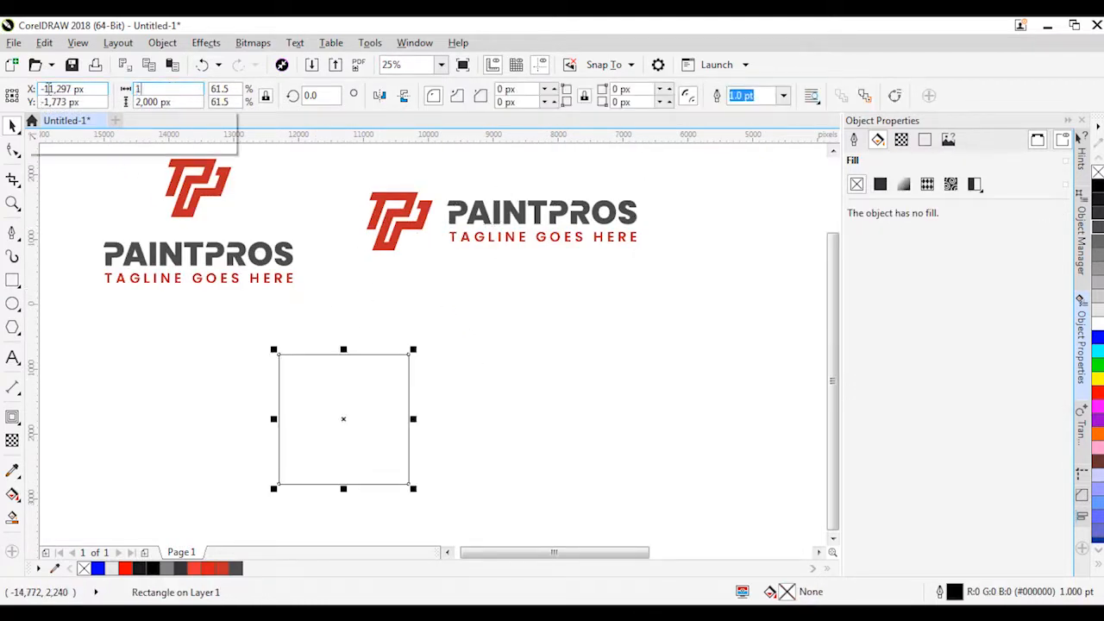
text(0)
click(488, 213)
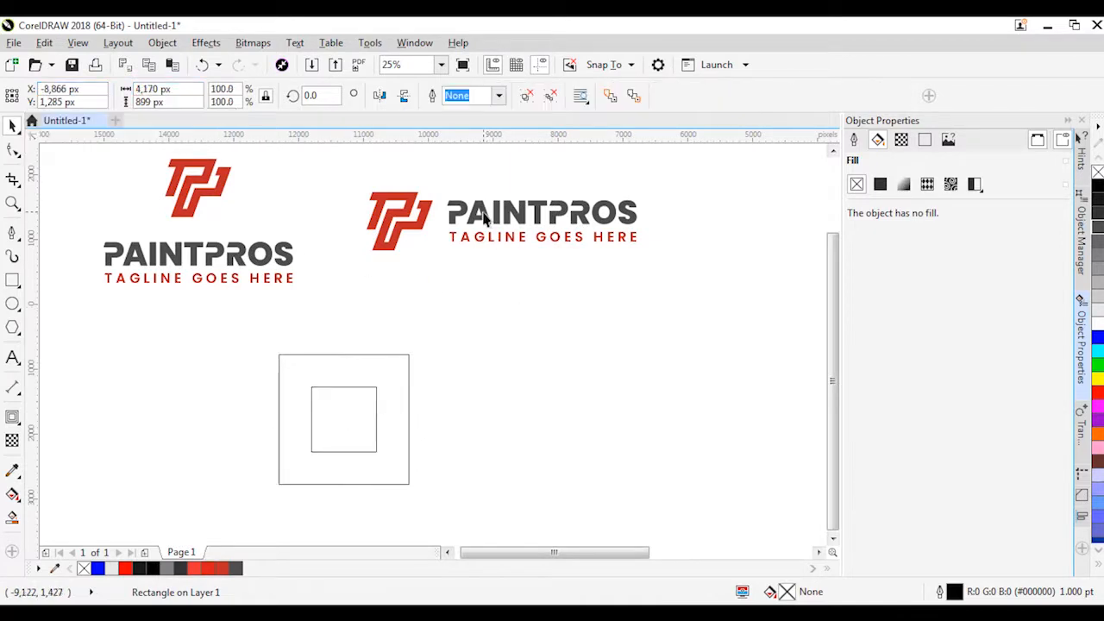
click(319, 437)
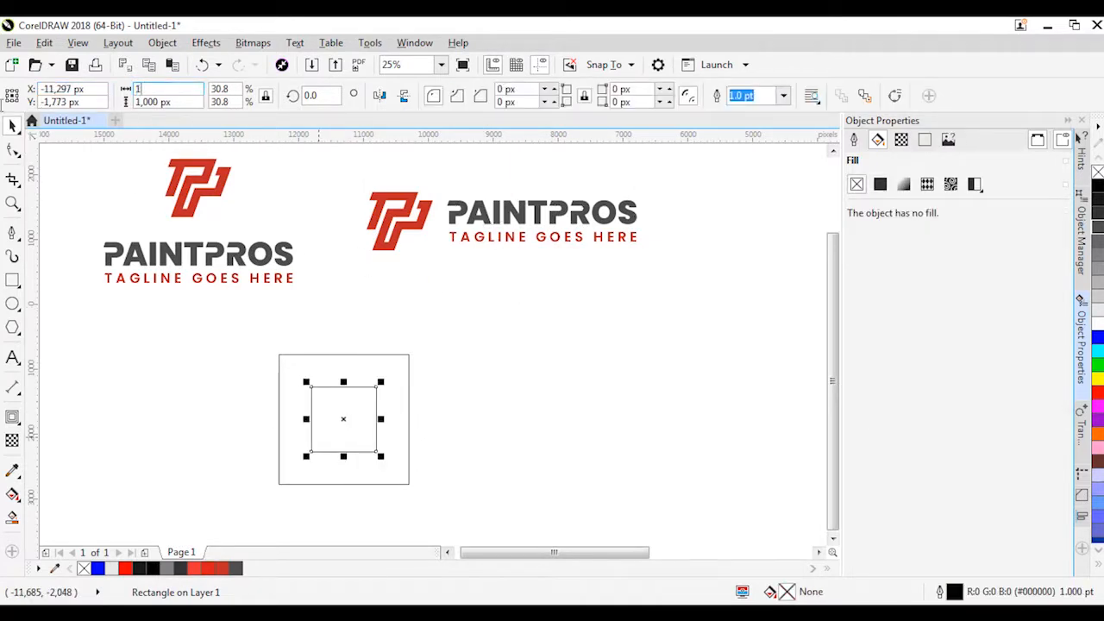
Centre the horizontal logo on the square frame and scale it to the inner square's width
click(484, 216)
shift+click(391, 371)
key(c)
key(e)
click(377, 435)
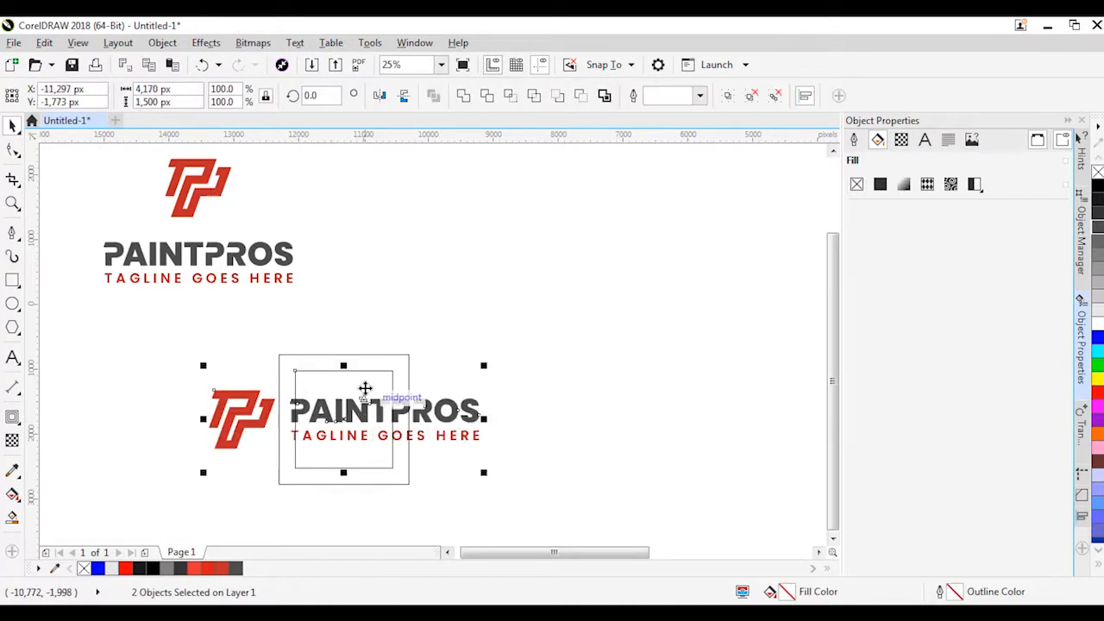
key(ctrl+g)
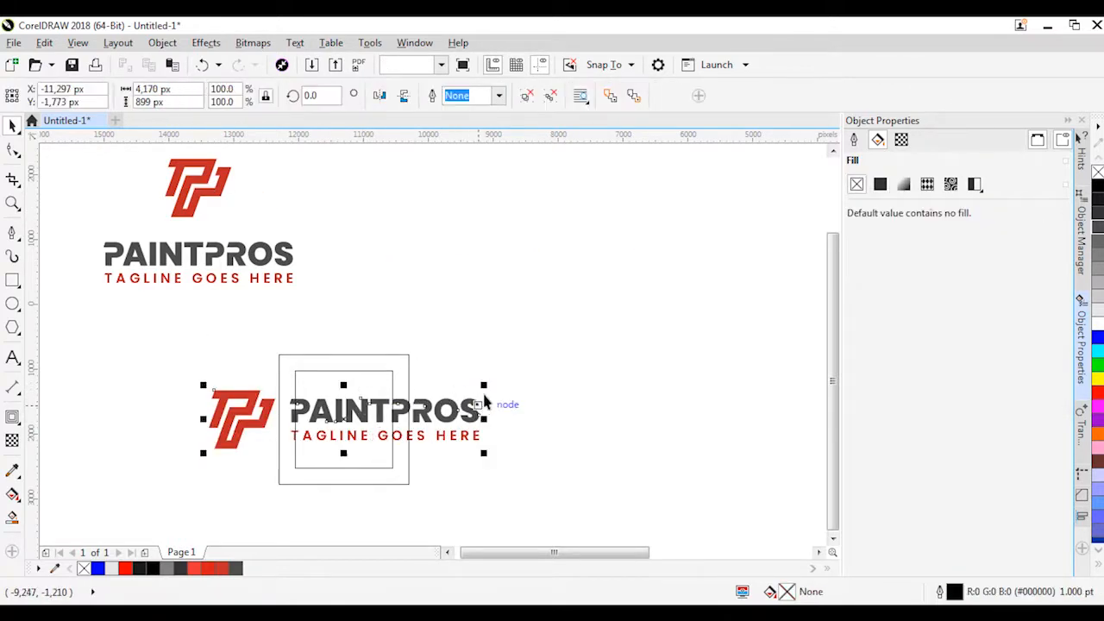
drag(483, 385, 387, 386)
Duplicate both frame squares to the right of the originals and centre the stacked logo on the copy
click(370, 363)
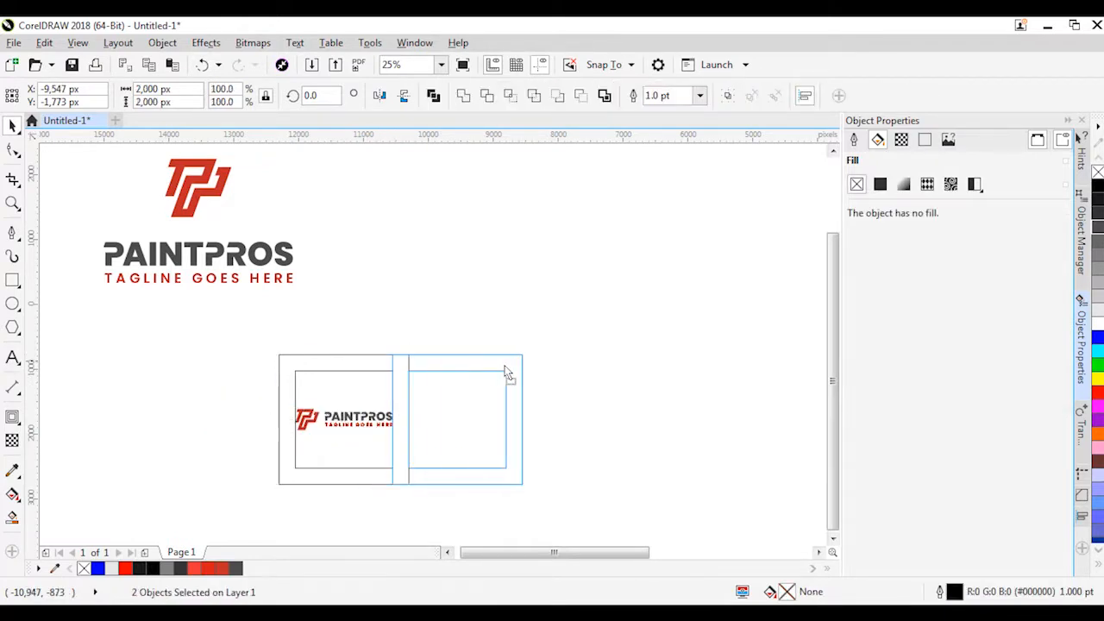
click(241, 264)
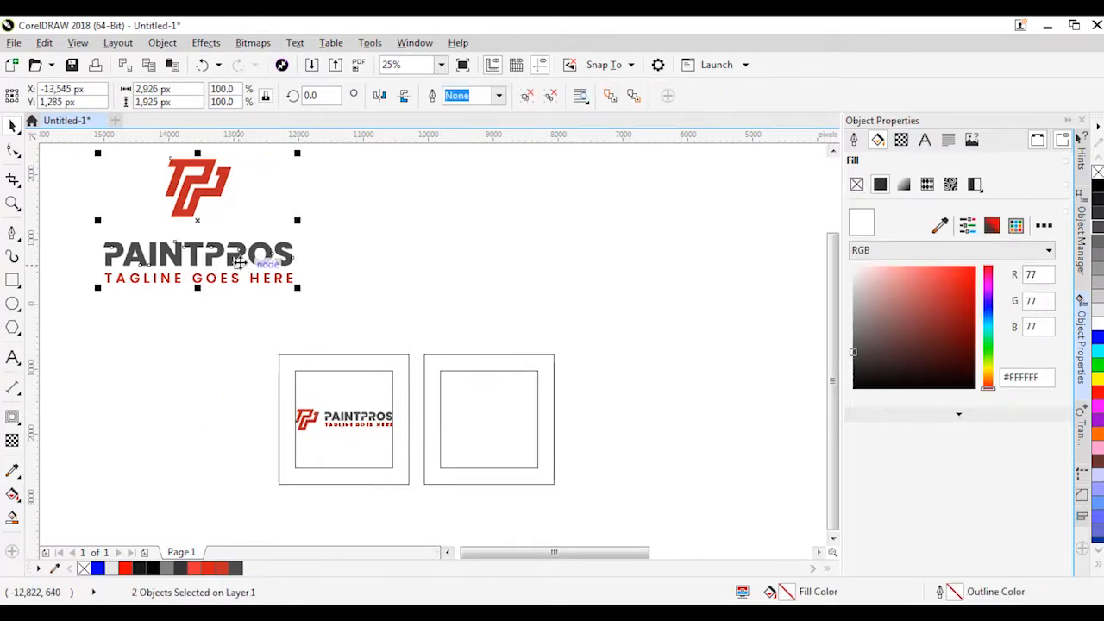
shift+click(525, 467)
key(c)
key(e)
key(Escape)
key(Tab)
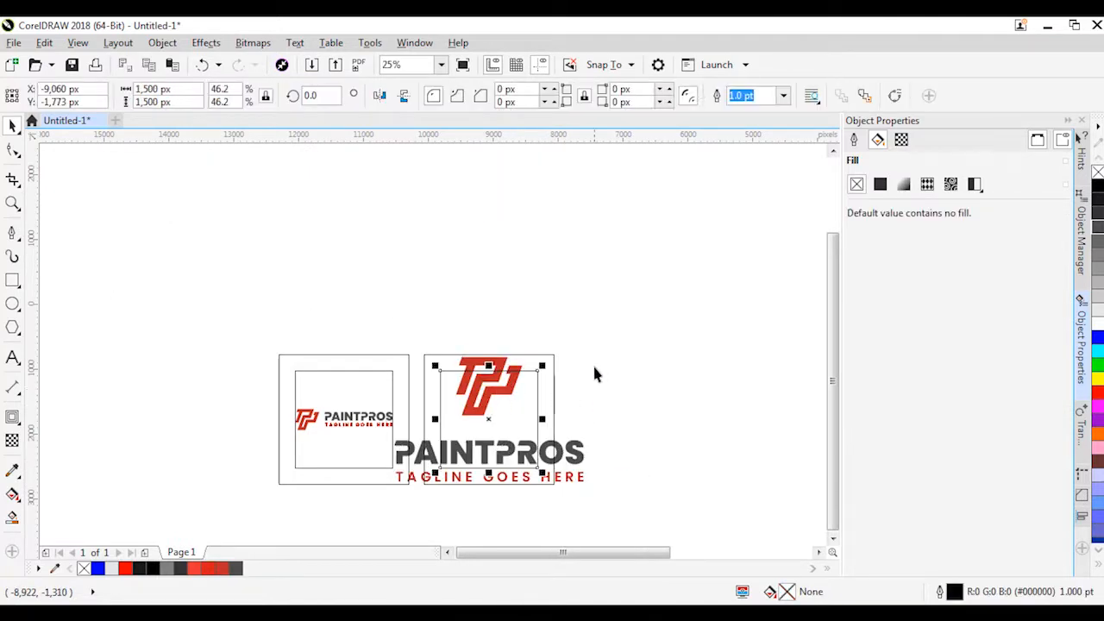
Scale the stacked logo down to the width of its 1,500 px inner square
click(562, 448)
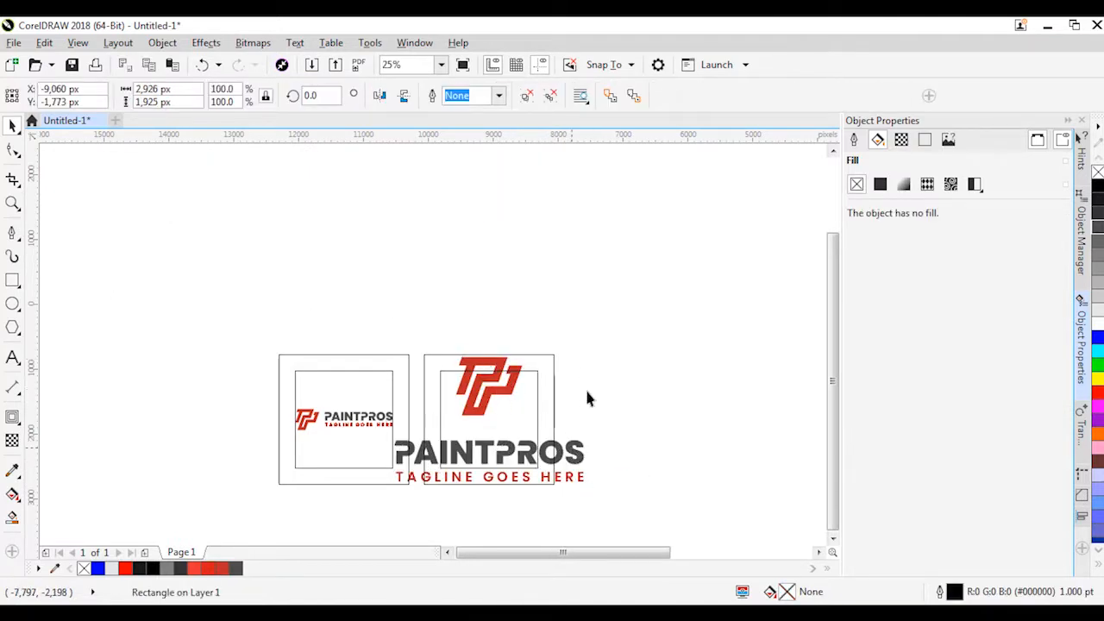
drag(544, 385, 542, 390)
click(533, 371)
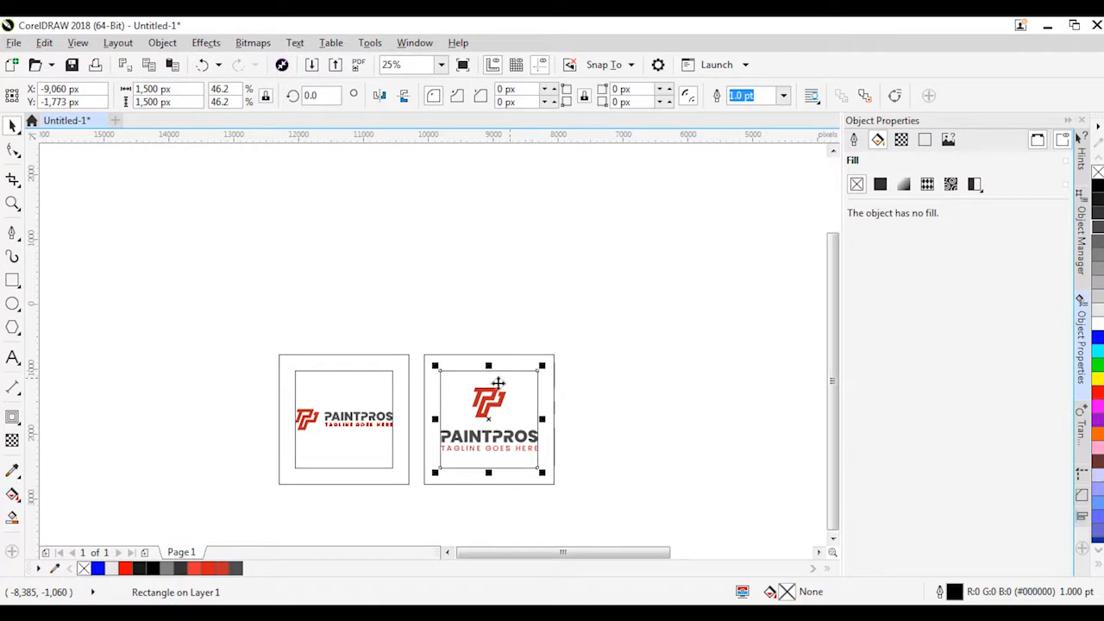
Place a copy of the stacked logo and its two frame squares directly below the original
scroll(498, 383, down, 1)
drag(594, 449, 618, 488)
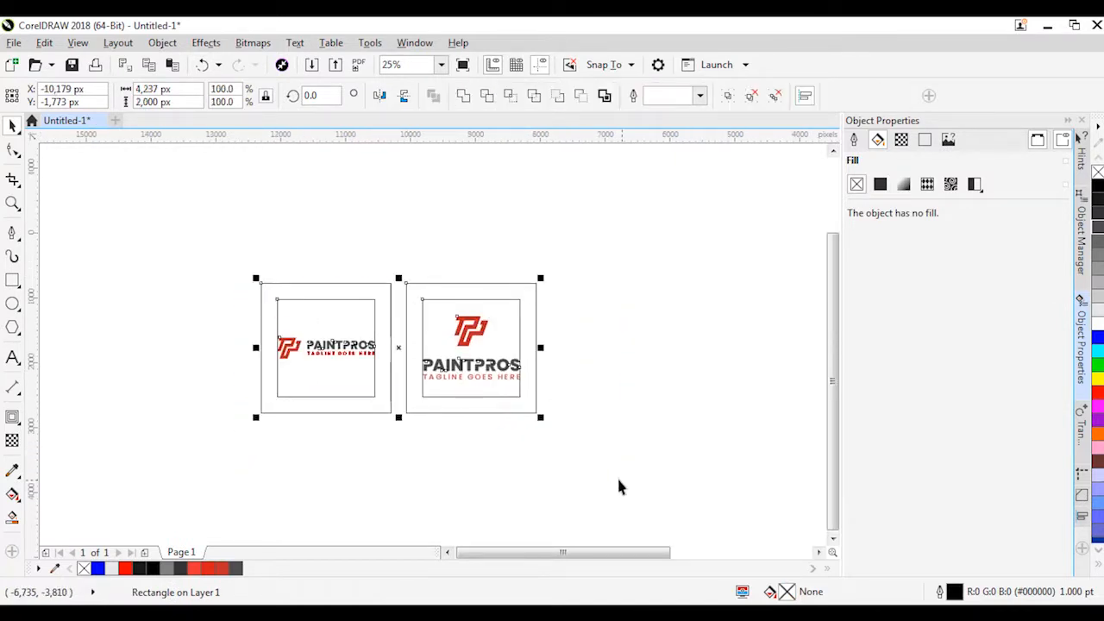
drag(396, 255, 553, 433)
drag(482, 313, 486, 451)
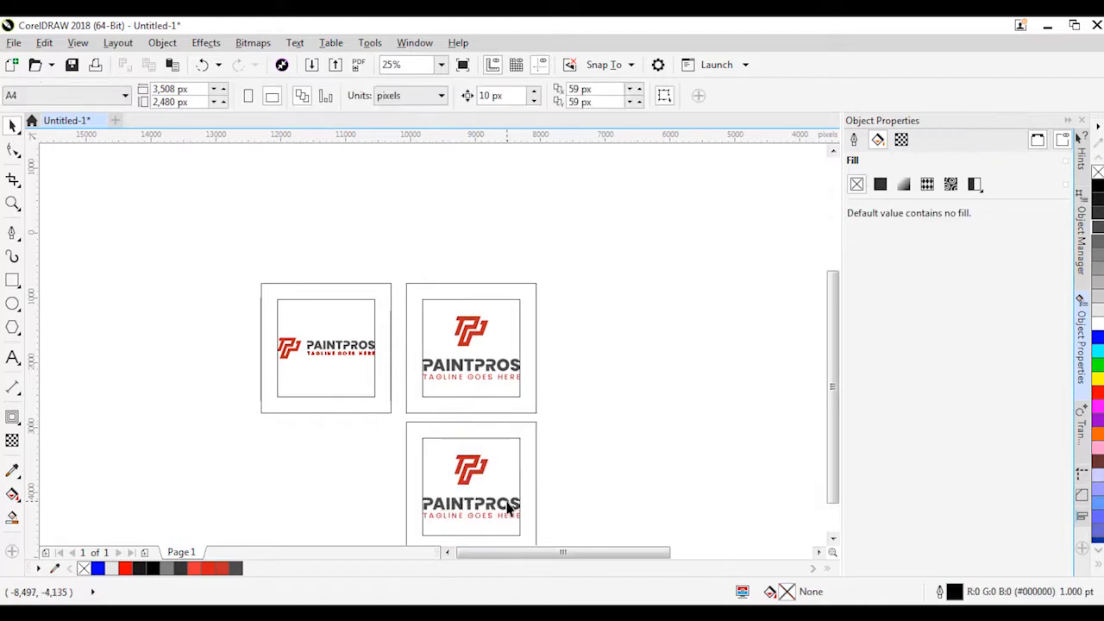
Remove the text from the lower copy, then centre its monogram in the frame and enlarge it to 1,500 px wide
click(507, 509)
click(490, 490)
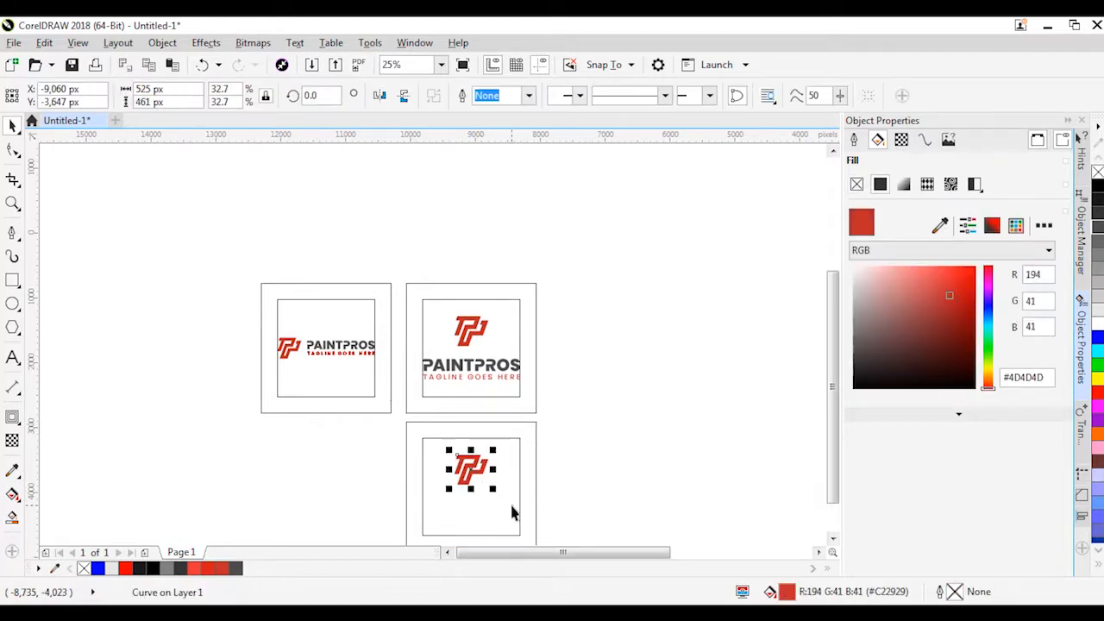
click(512, 510)
shift+click(493, 480)
click(504, 458)
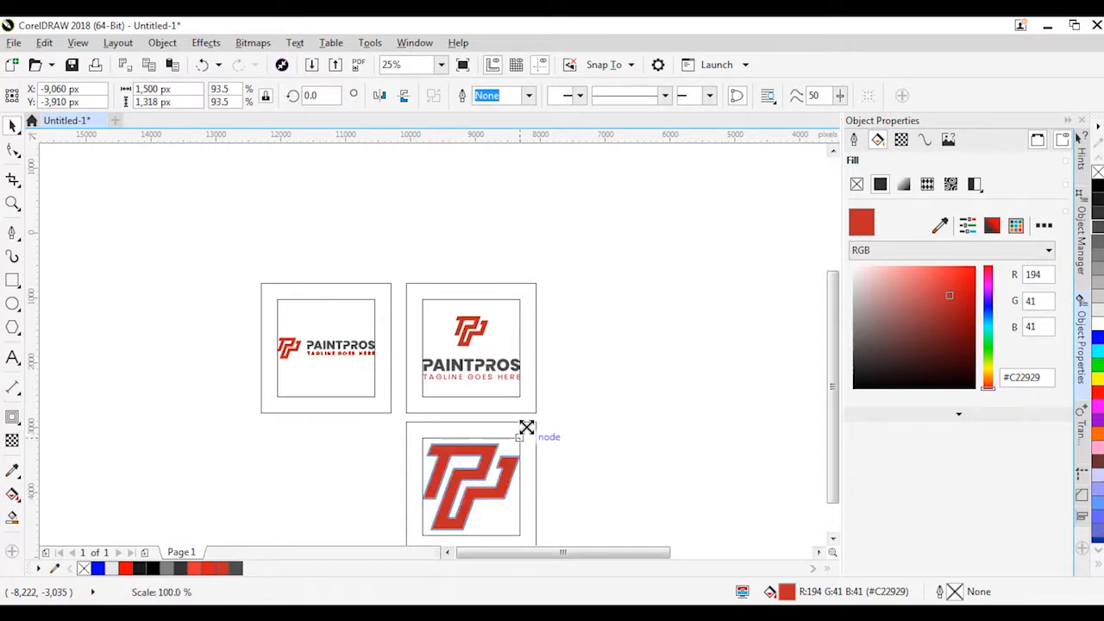
Delete the inner guide squares from all three logo frames
click(521, 491)
scroll(538, 427, down, 1)
scroll(530, 496, up, 1)
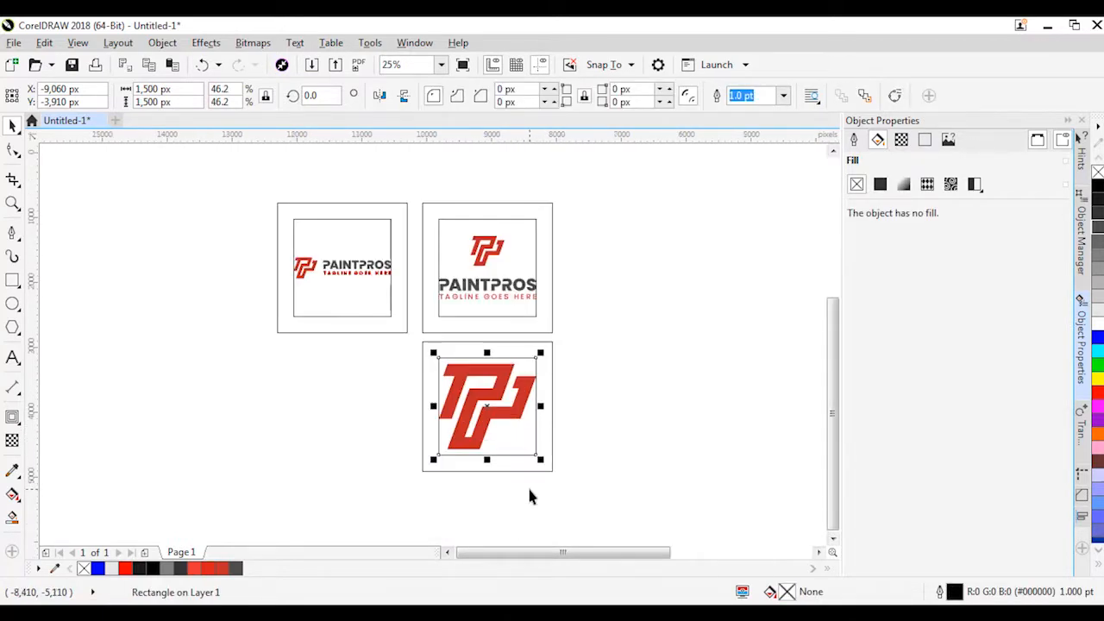
click(523, 321)
key(Delete)
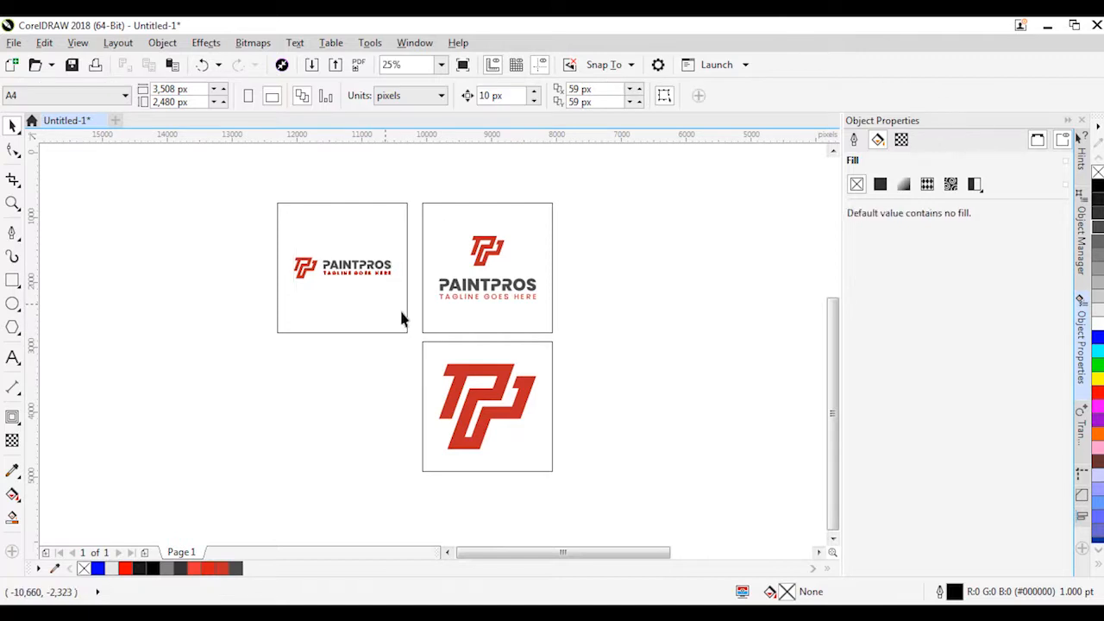
Arrange the three logo frames edge to edge in one row, with the monogram frame last
drag(410, 339, 562, 480)
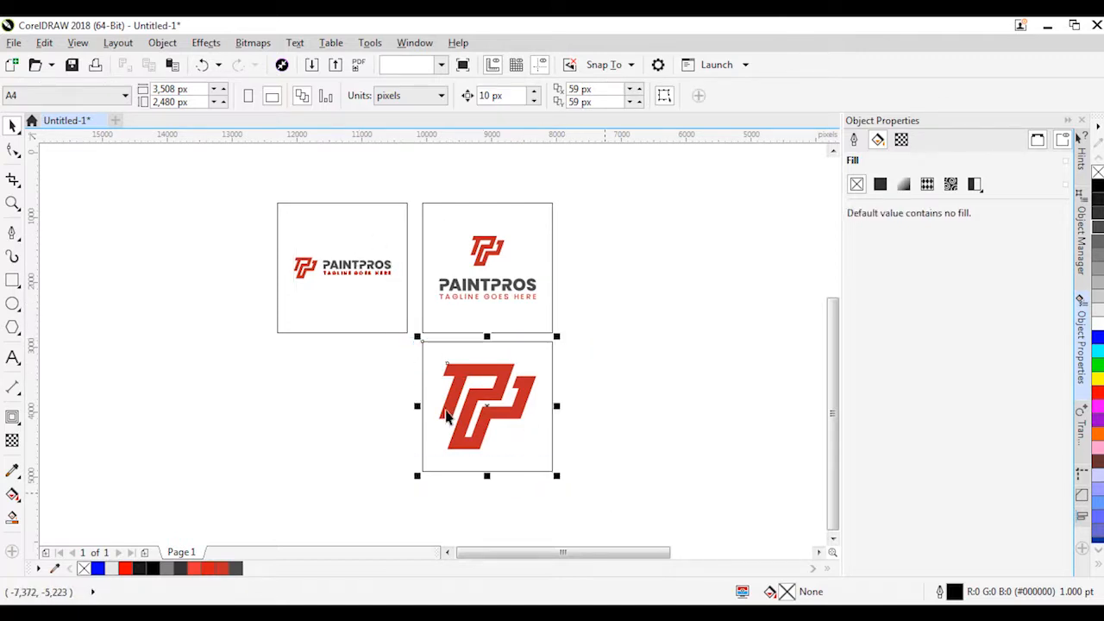
drag(423, 342, 554, 214)
drag(410, 176, 716, 366)
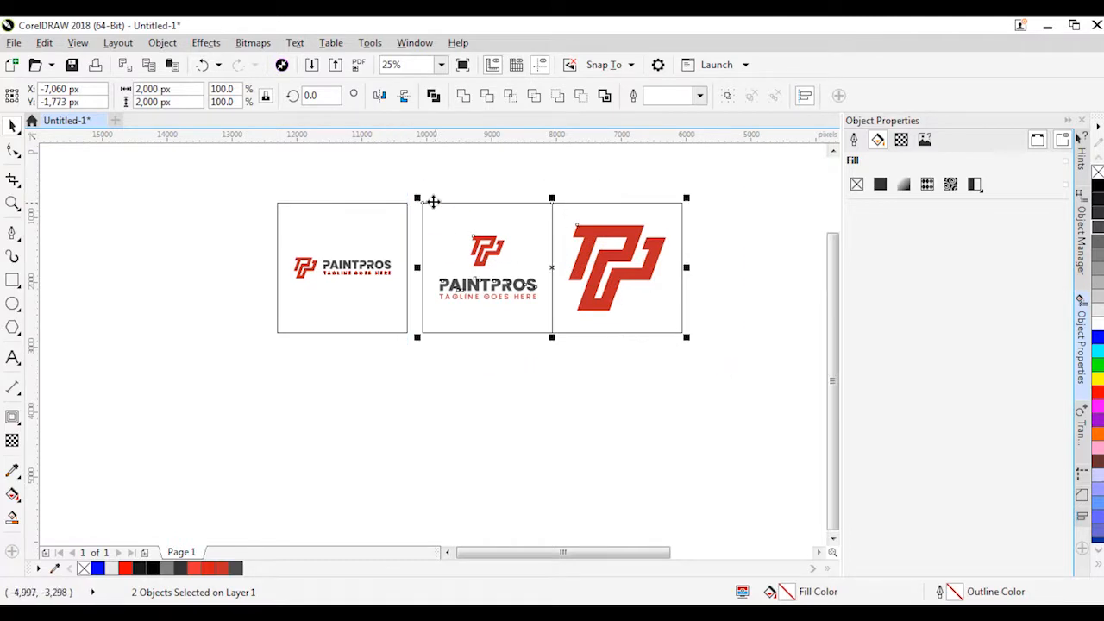
drag(419, 202, 405, 205)
Copy the row of three logo frames directly below itself and fill the copied logos with white
drag(242, 182, 717, 360)
drag(626, 209, 613, 334)
click(647, 342)
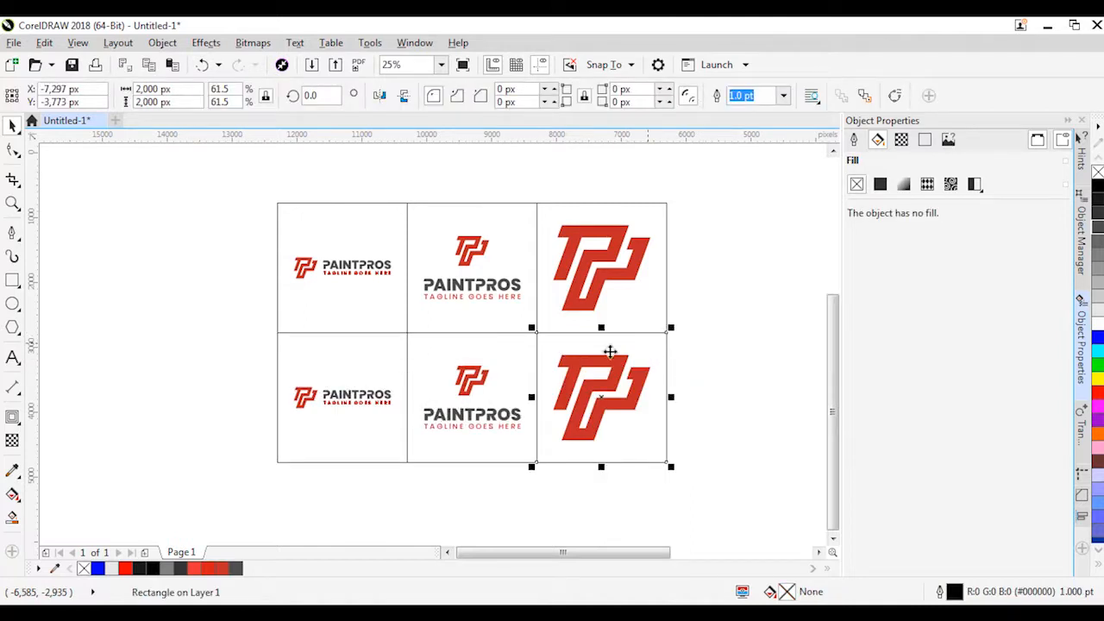
drag(221, 345, 682, 462)
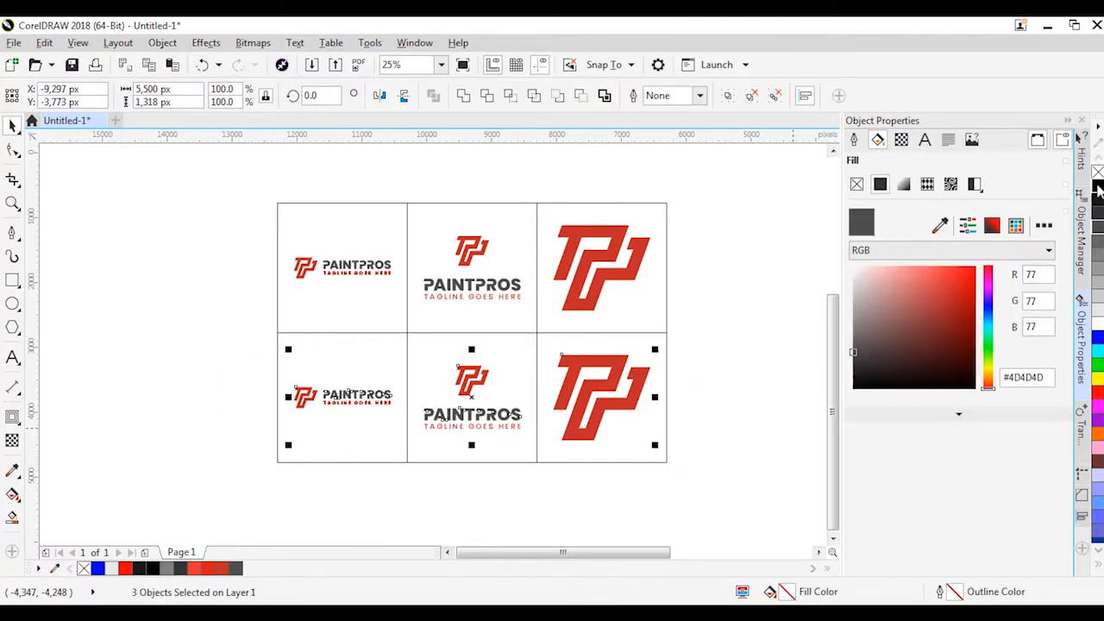
click(1099, 321)
Fill the three lower-row squares with the monogram's red (#C22929), sampled from the large monogram
click(629, 341)
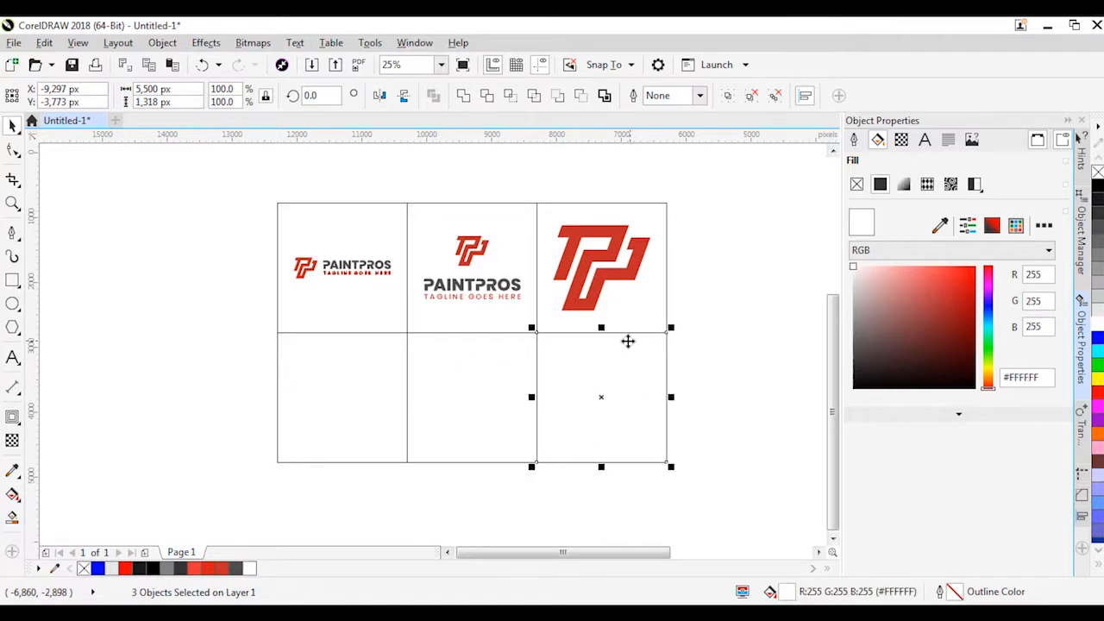
shift+click(454, 343)
shift+click(349, 343)
click(881, 184)
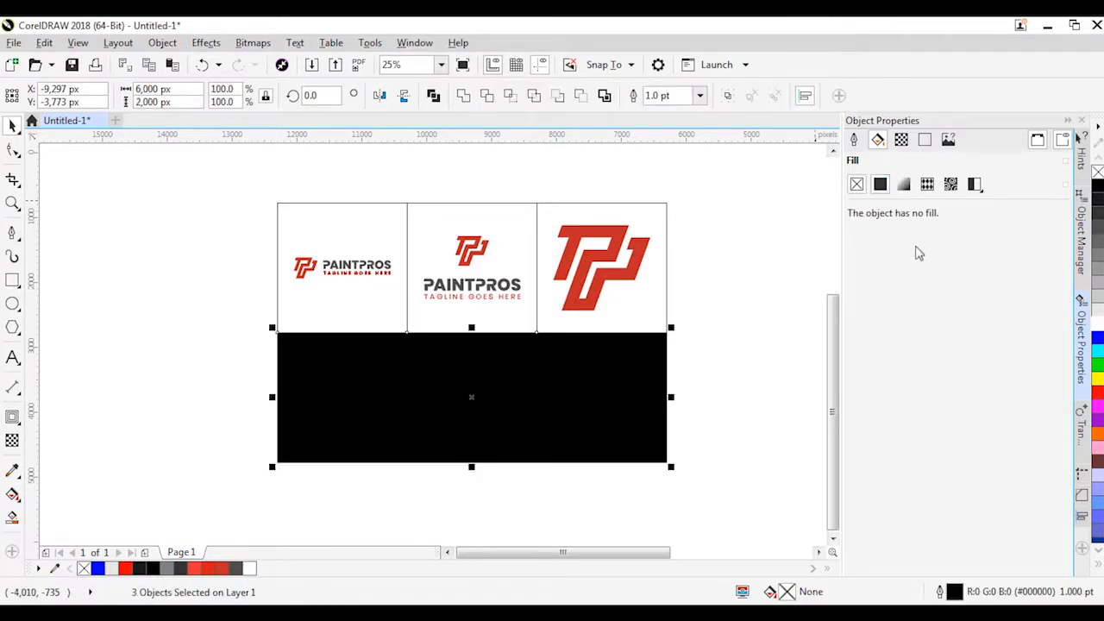
click(941, 225)
click(616, 231)
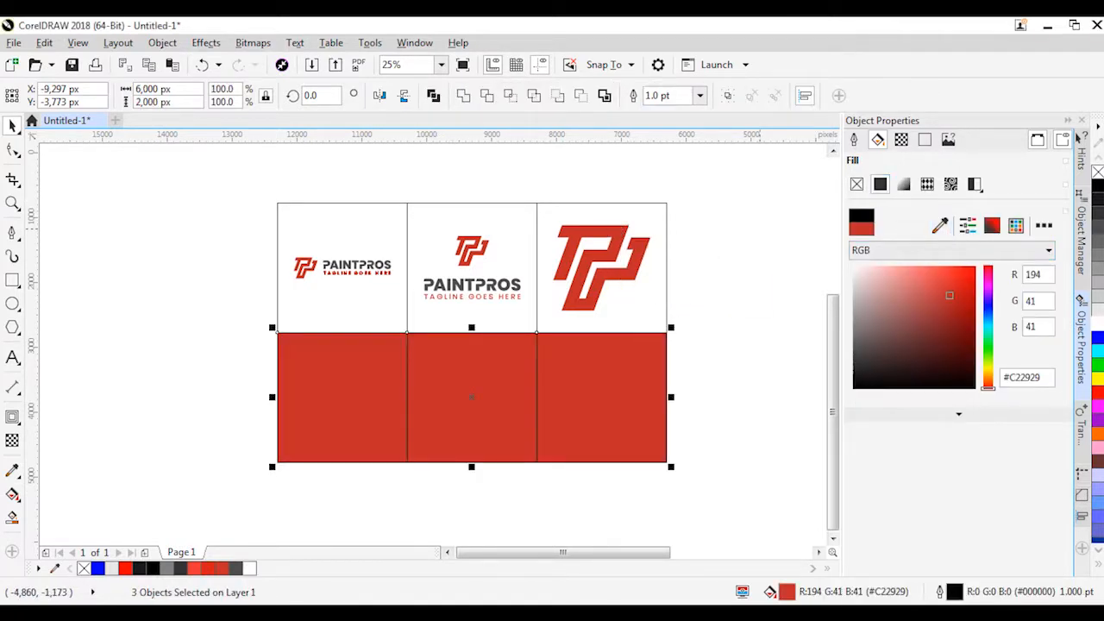
Remove the outlines of the red squares and send them behind the white logos
right_click(1098, 172)
key(shift+Page_Down)
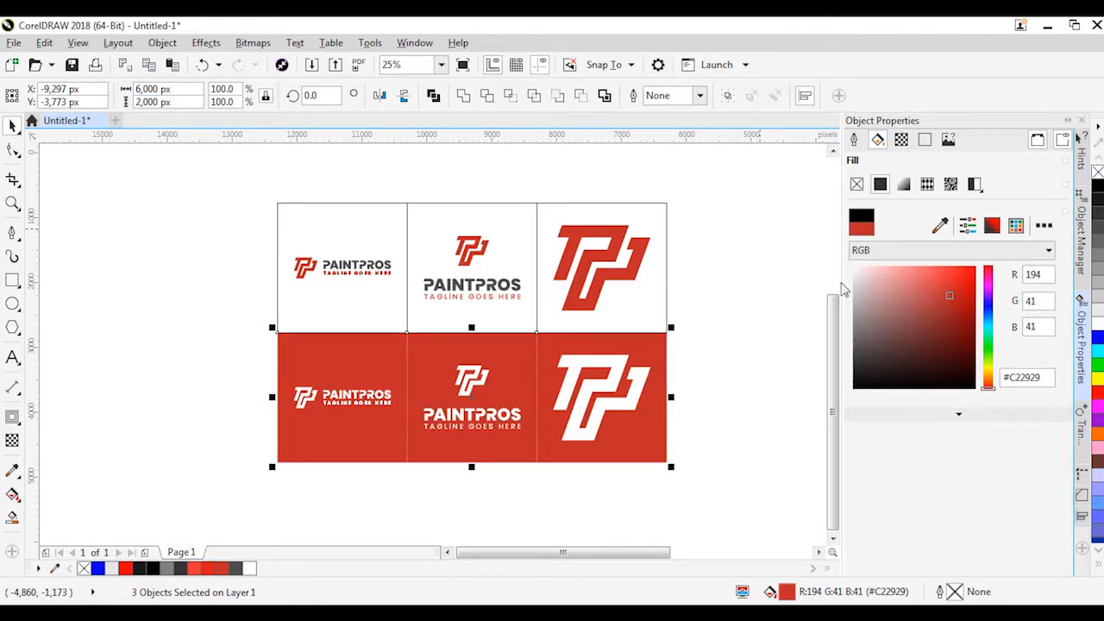
click(721, 278)
Remove the outlines from the three upper-row squares
scroll(558, 260, down, 1)
scroll(607, 299, up, 1)
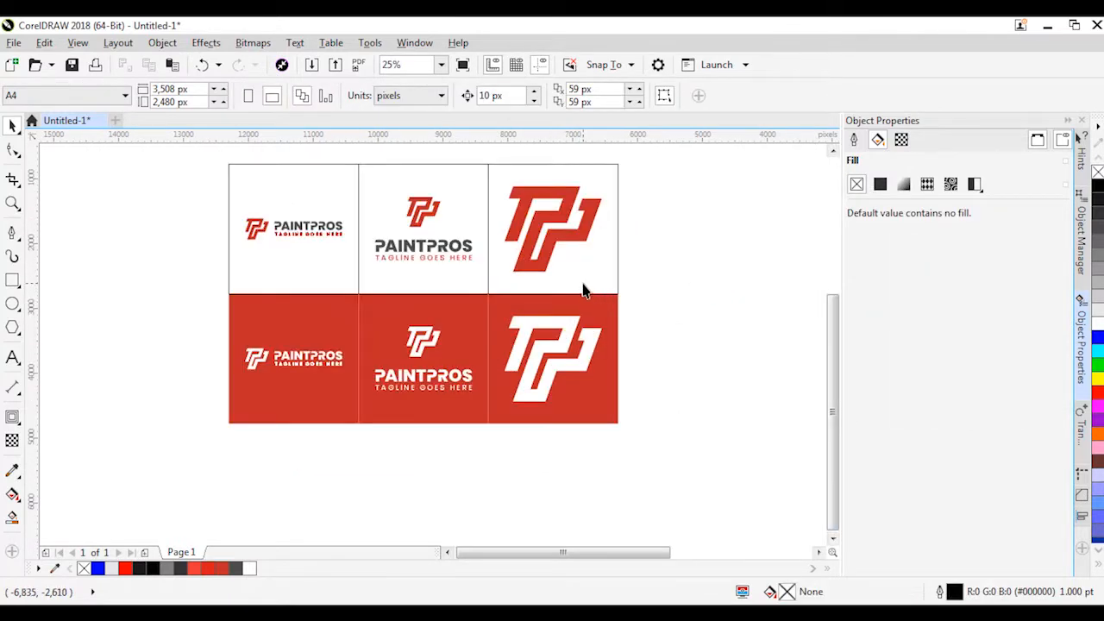
click(583, 290)
shift+click(477, 198)
shift+click(330, 178)
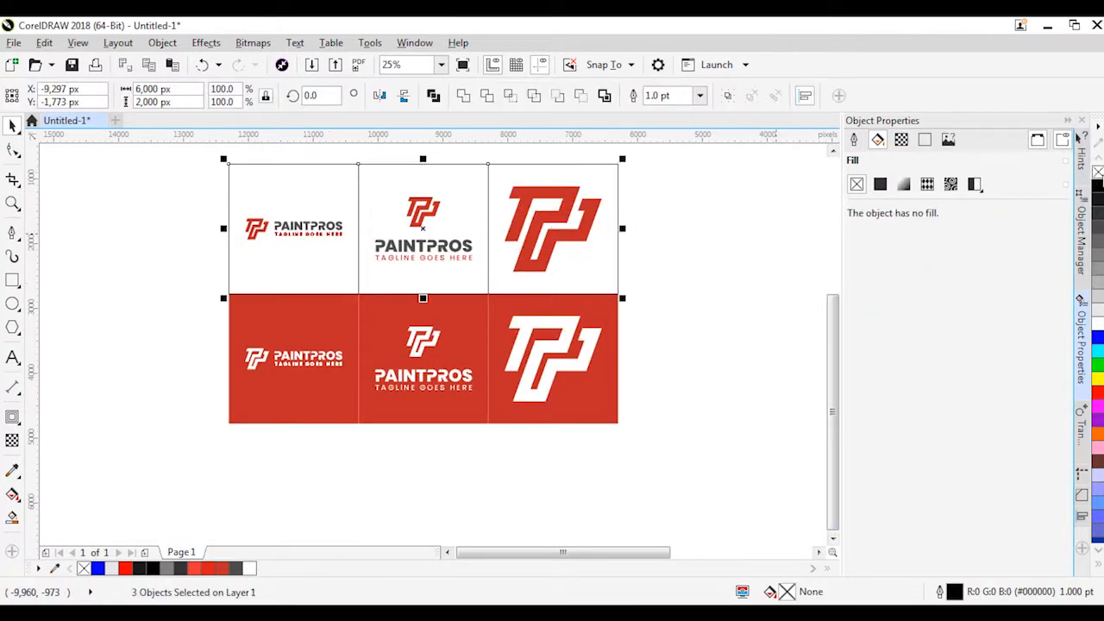
right_click(1098, 172)
click(734, 249)
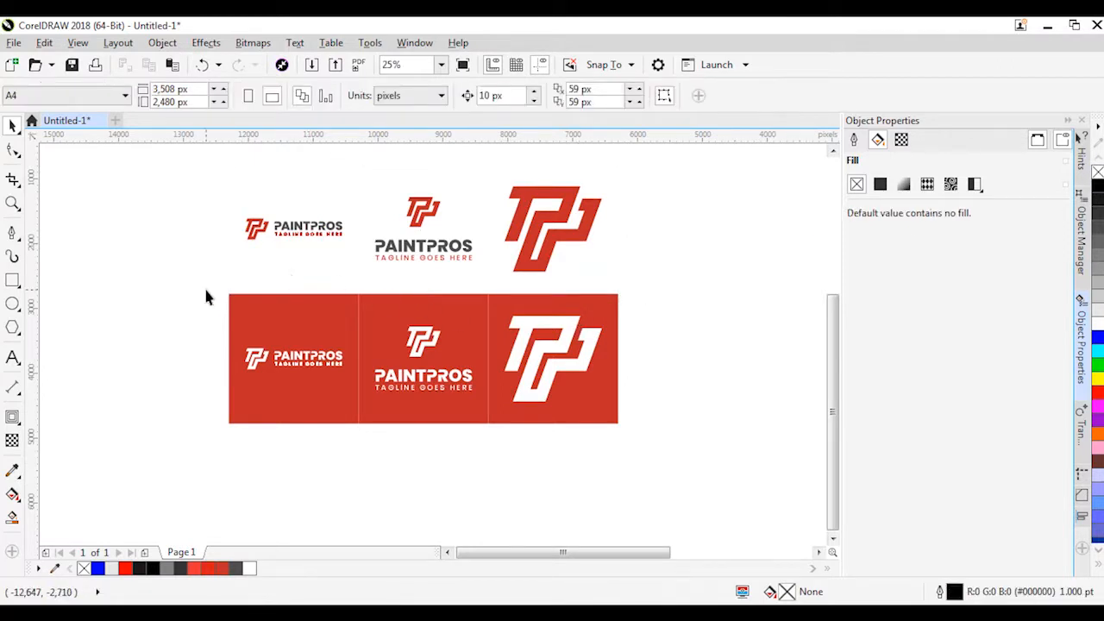
Place a copy of the red row with its white logos directly below the original row
drag(723, 494, 215, 281)
drag(617, 294, 618, 434)
scroll(604, 414, down, 1)
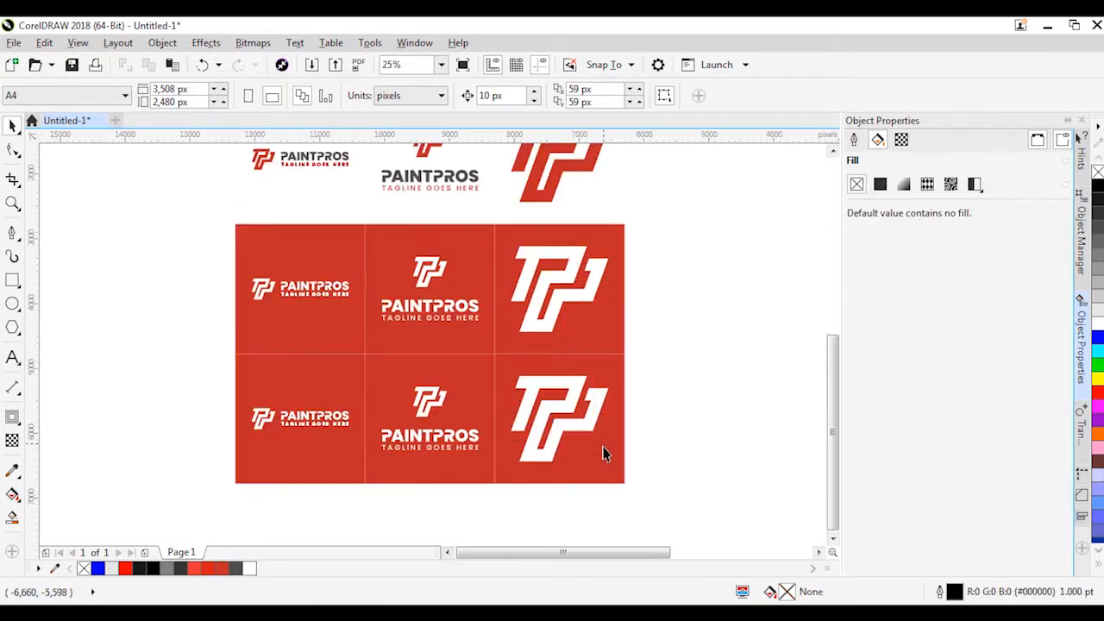
Fill the three squares of the lowest logo row with the dark grey (#4D4D4D) sampled from the stacked logo's PAINTPROS wordmark
click(480, 404)
scroll(682, 256, up, 1)
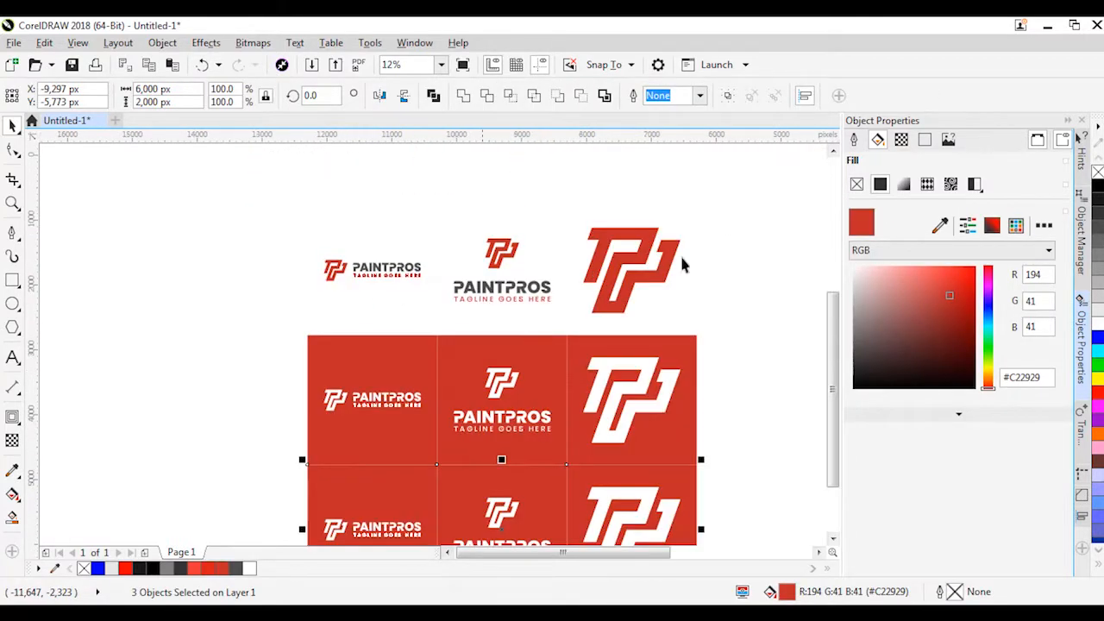
click(941, 224)
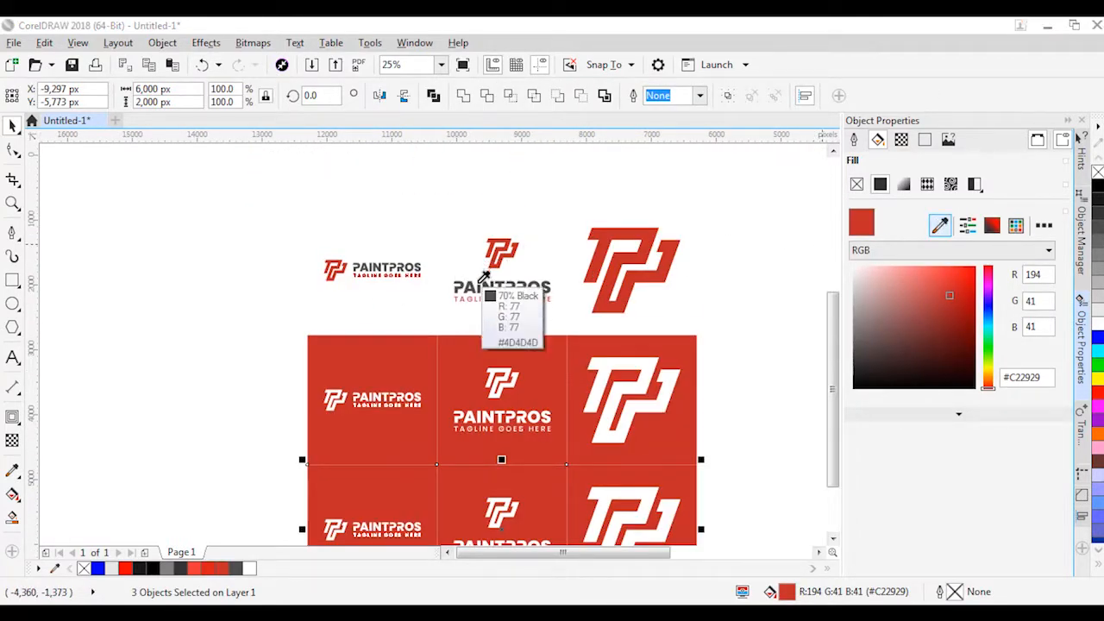
click(485, 289)
click(431, 214)
scroll(431, 250, down, 1)
scroll(530, 339, up, 1)
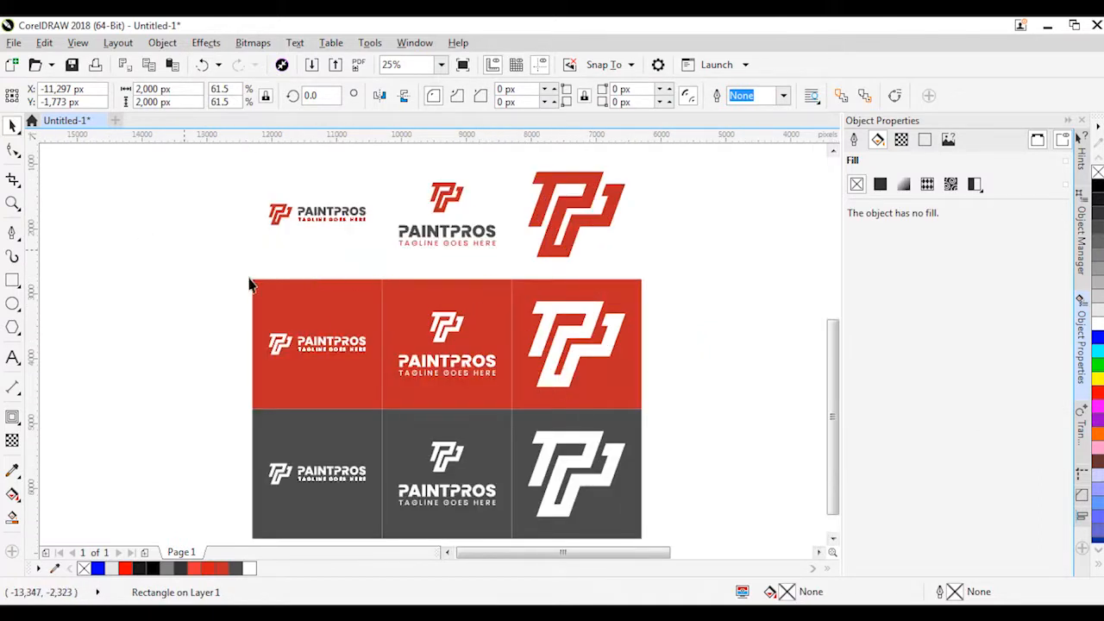
key(Escape)
View the complete grid of white, red and grey logo variants in full-screen preview
scroll(336, 300, down, 1)
key(z)
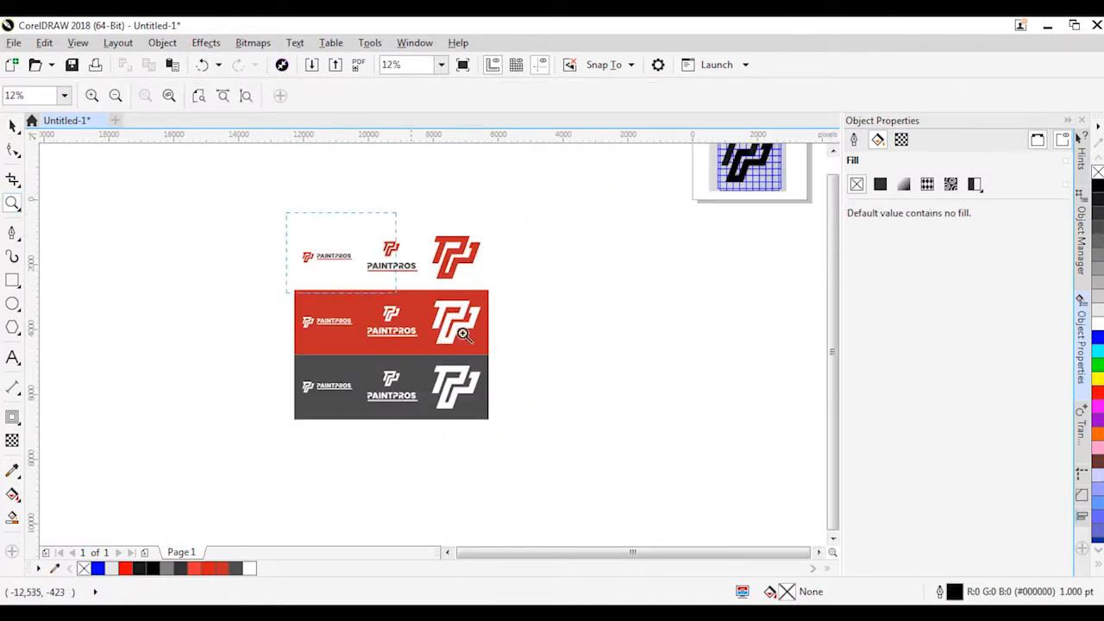
drag(292, 213, 500, 426)
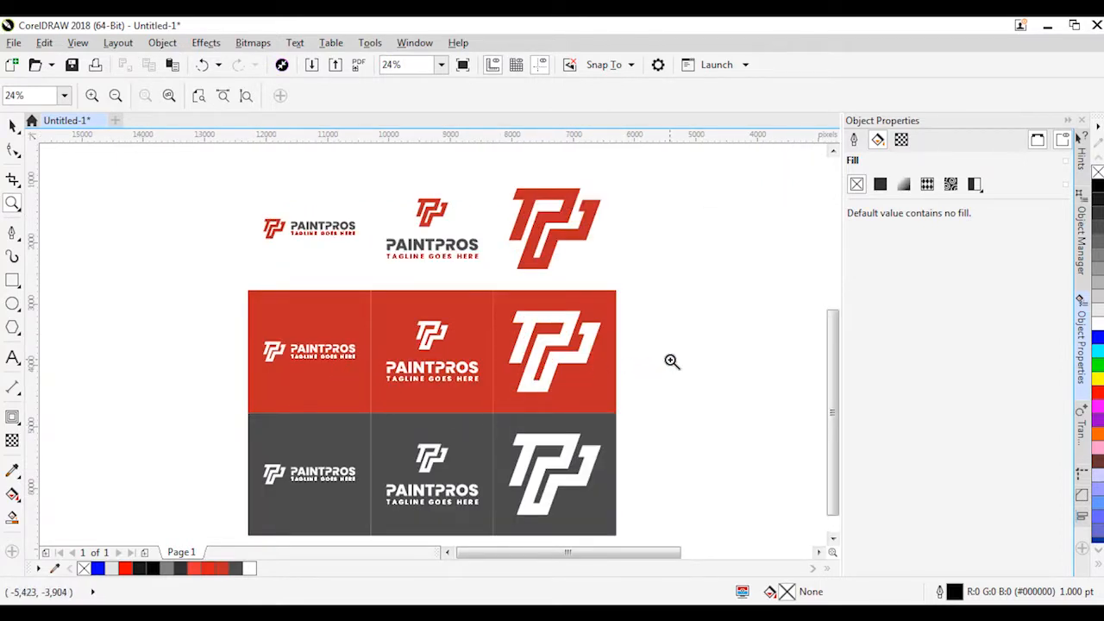
key(F11)
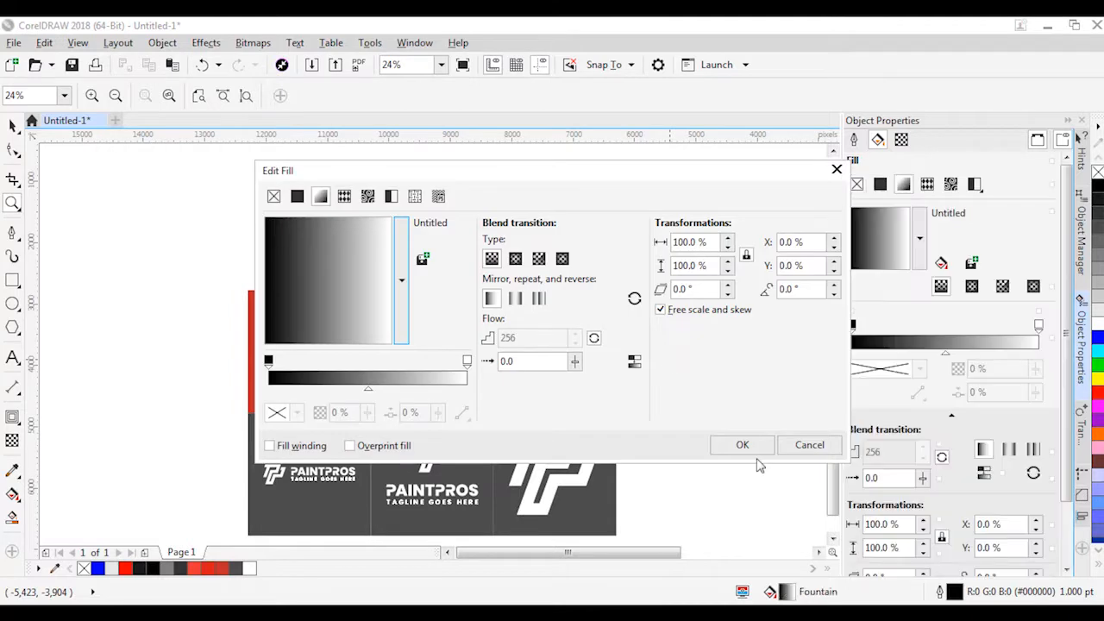
click(802, 449)
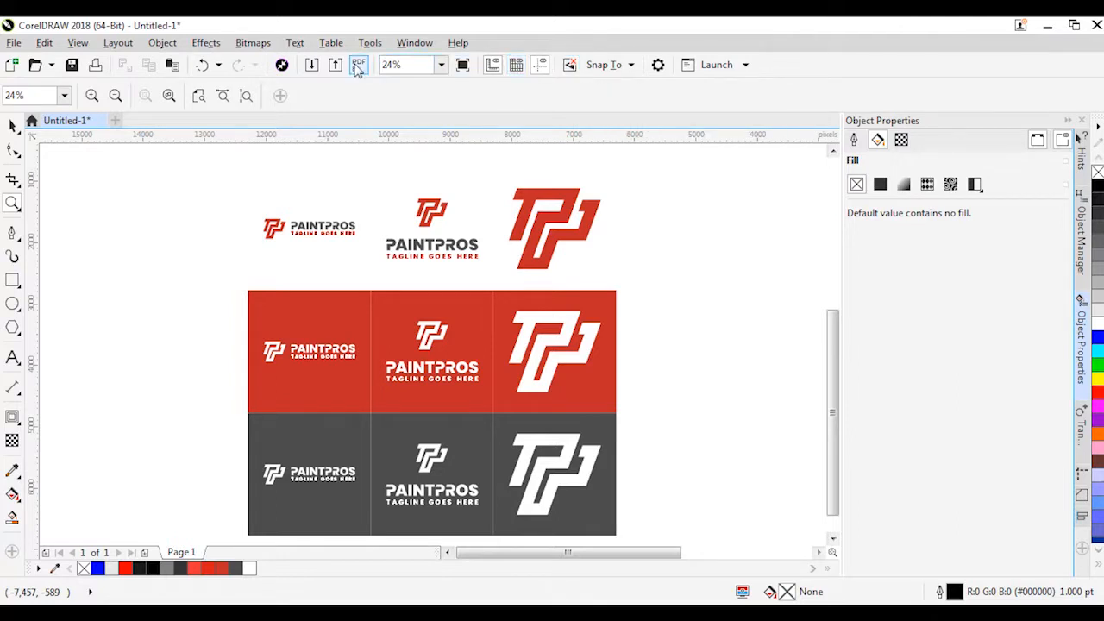
click(462, 66)
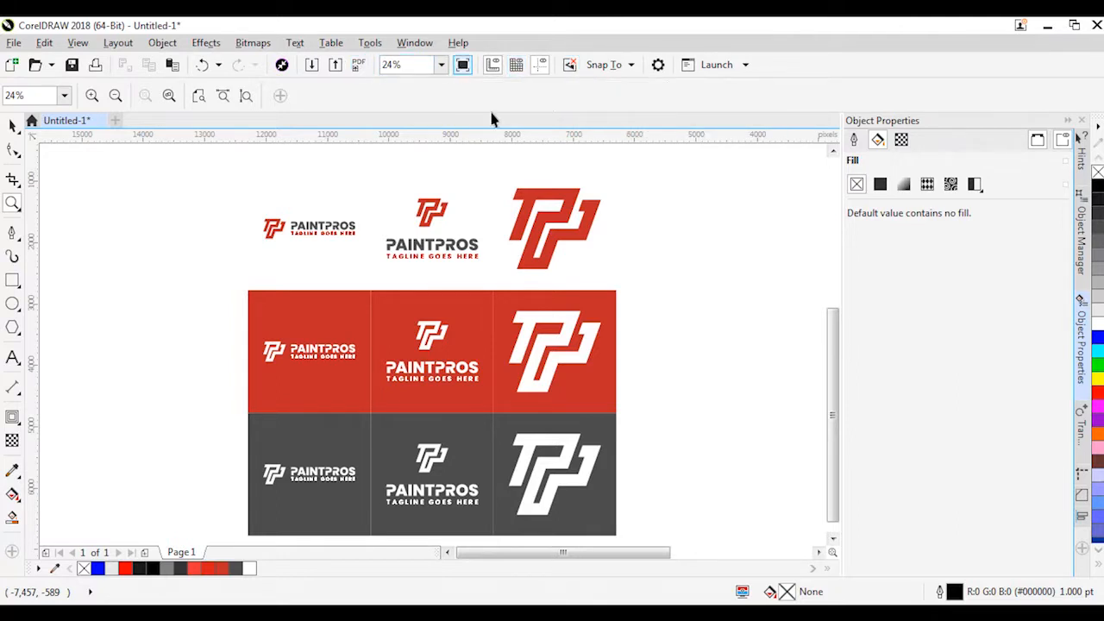